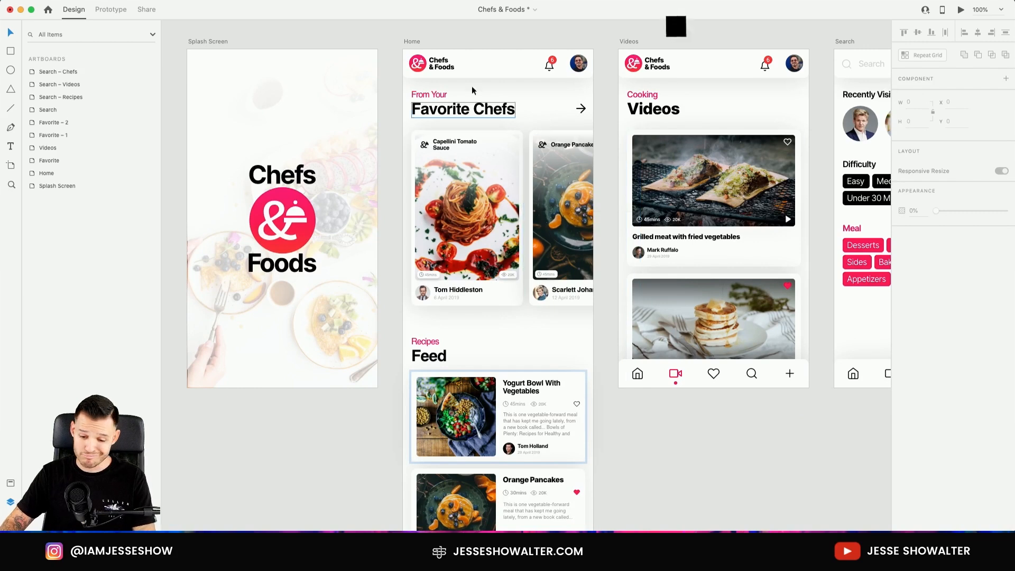
Make two copies of the Home artboard and place them side by side in the empty canvas before the Splash Screen.
scroll(569, 185, left, 10)
drag(769, 51, 220, 55)
scroll(511, 58, left, 5)
scroll(510, 58, left, 5)
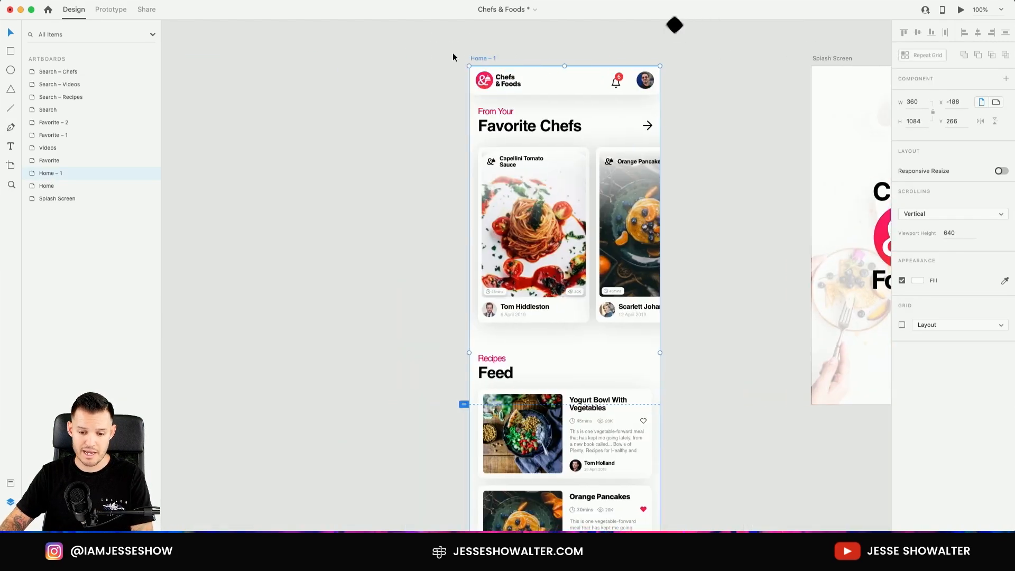
drag(547, 63, 475, 66)
scroll(257, 77, left, 3)
Rename the first Home copy, artboard Home – 1, as OG.
click(318, 60)
double_click(55, 189)
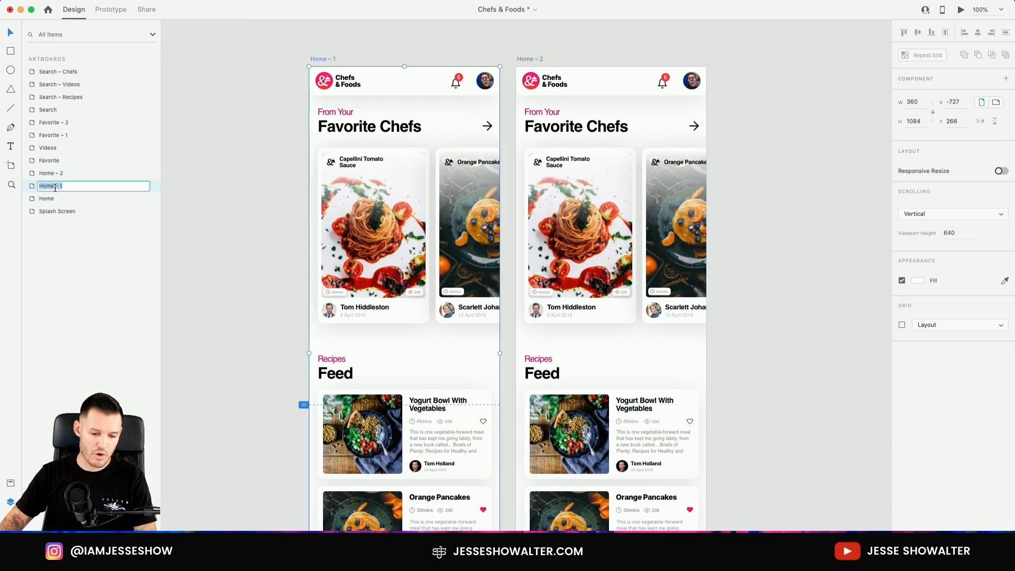
text(OG)
key(Return)
Rename the second Home copy, artboard Home – 2, as reworked.
click(525, 59)
double_click(56, 173)
text(r)
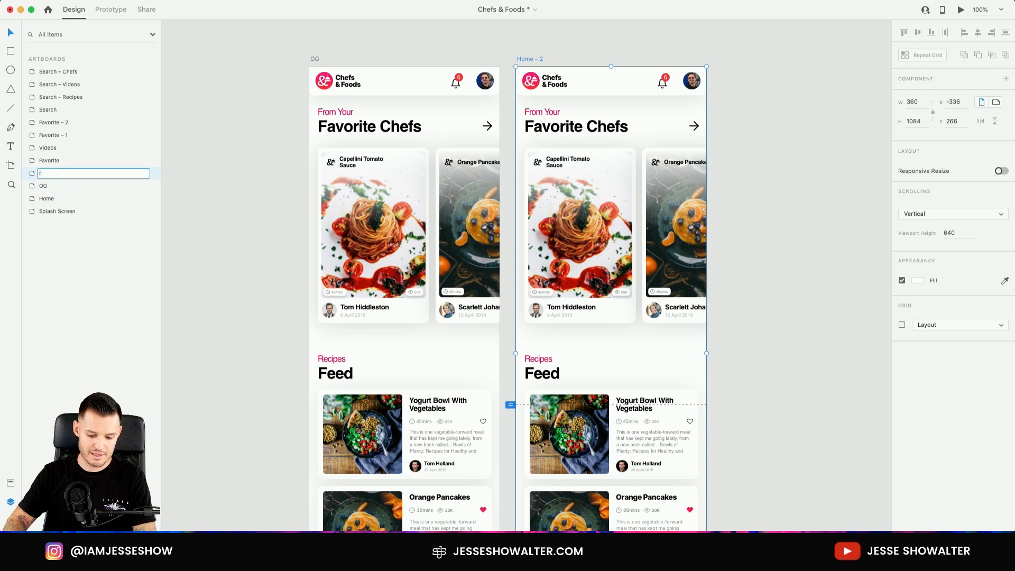
text(eworked)
key(Return)
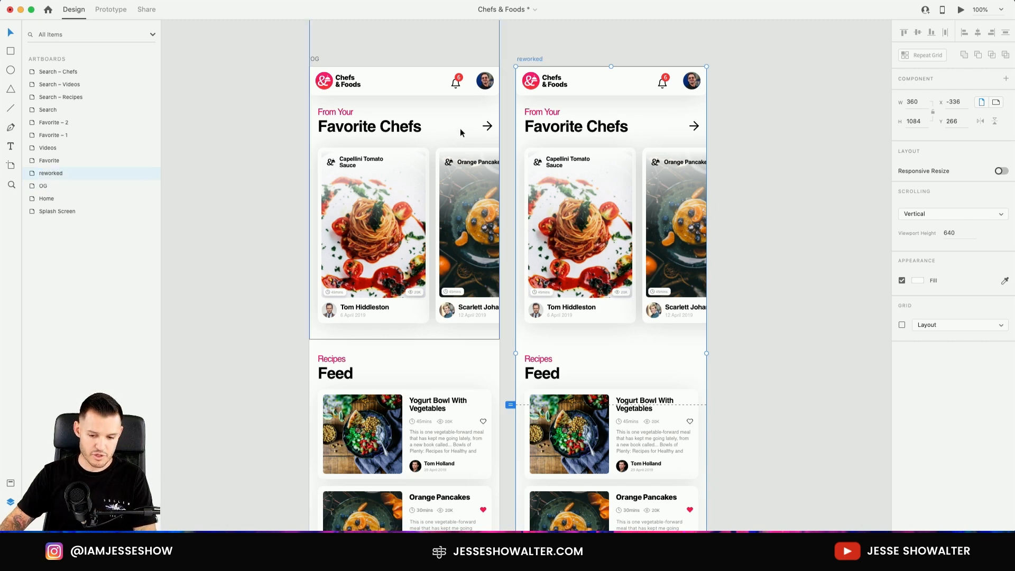
Make the hidden background photo layer visible on the reworked artboard.
drag(299, 60, 755, 200)
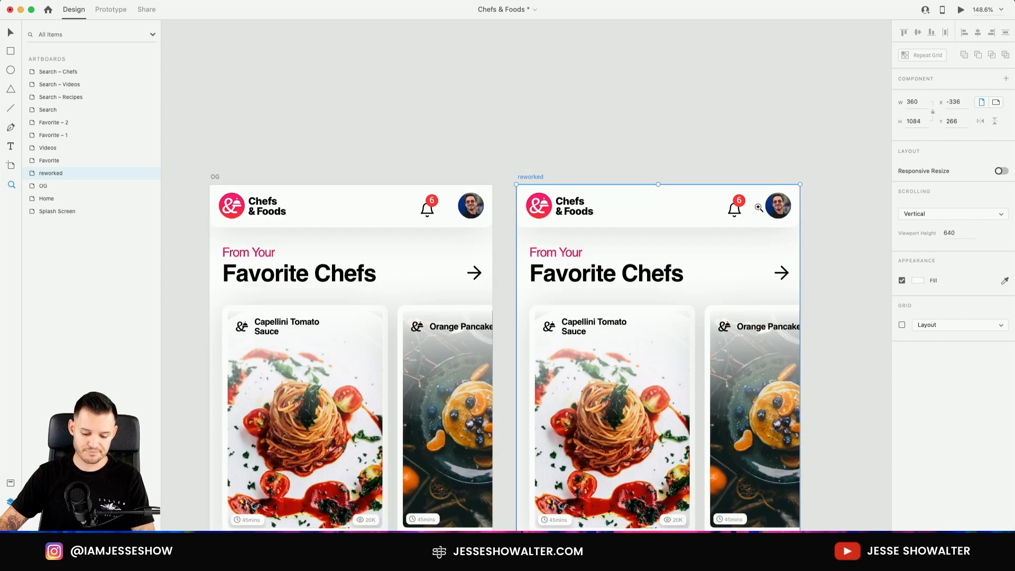
scroll(739, 304, up, 5)
drag(786, 325, 702, 247)
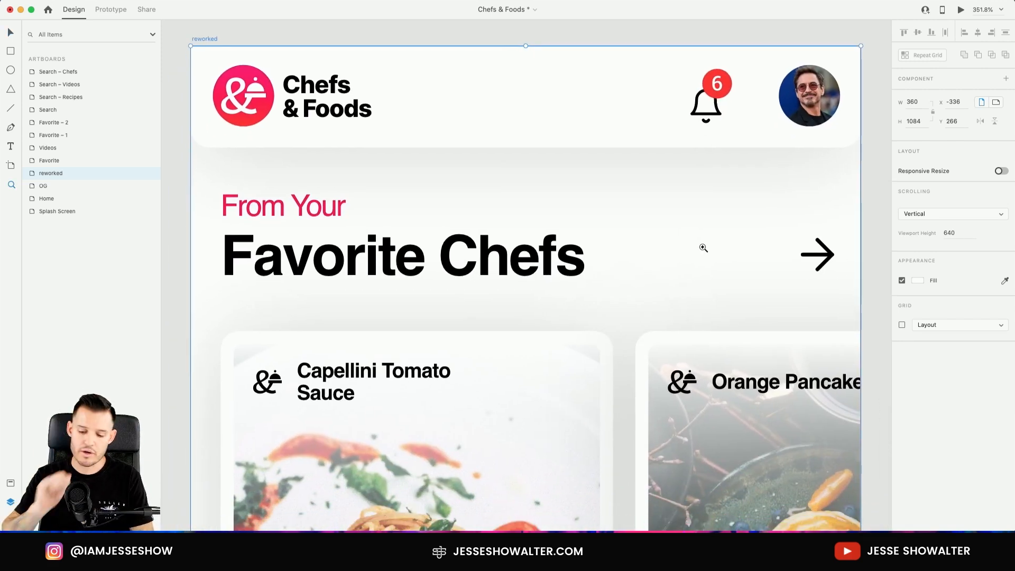
scroll(682, 270, down, 3)
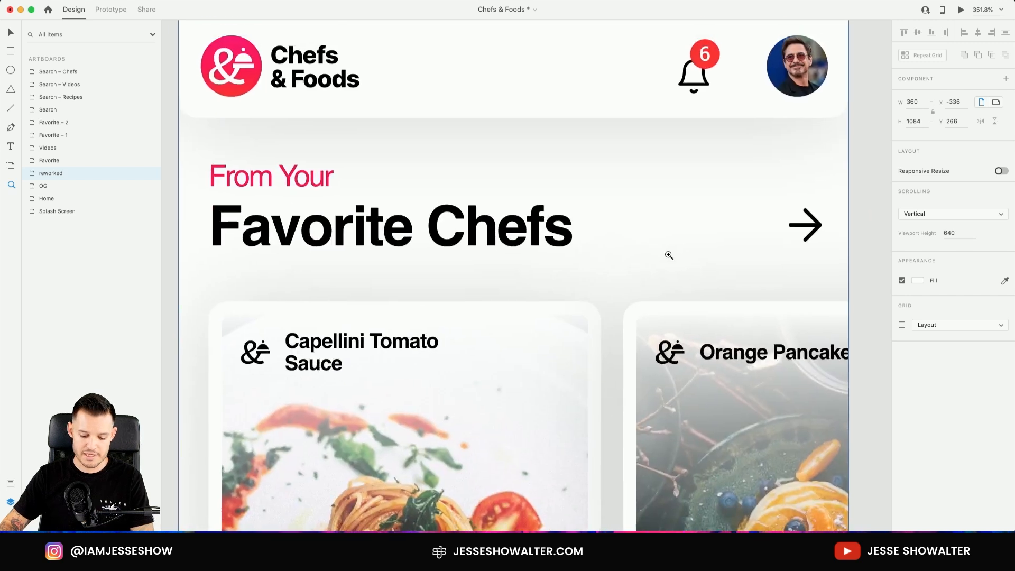
double_click(590, 113)
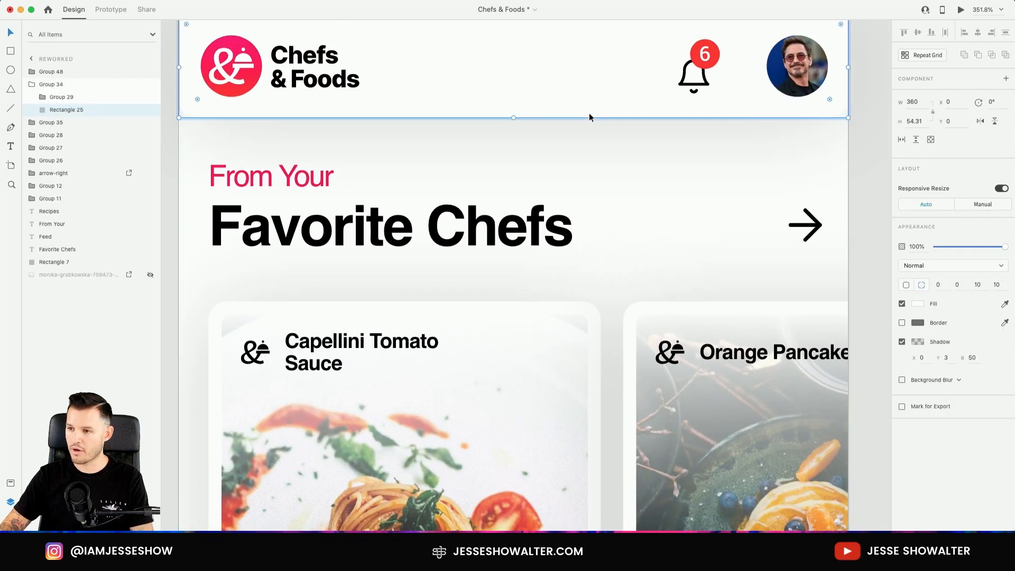
drag(594, 147, 598, 183)
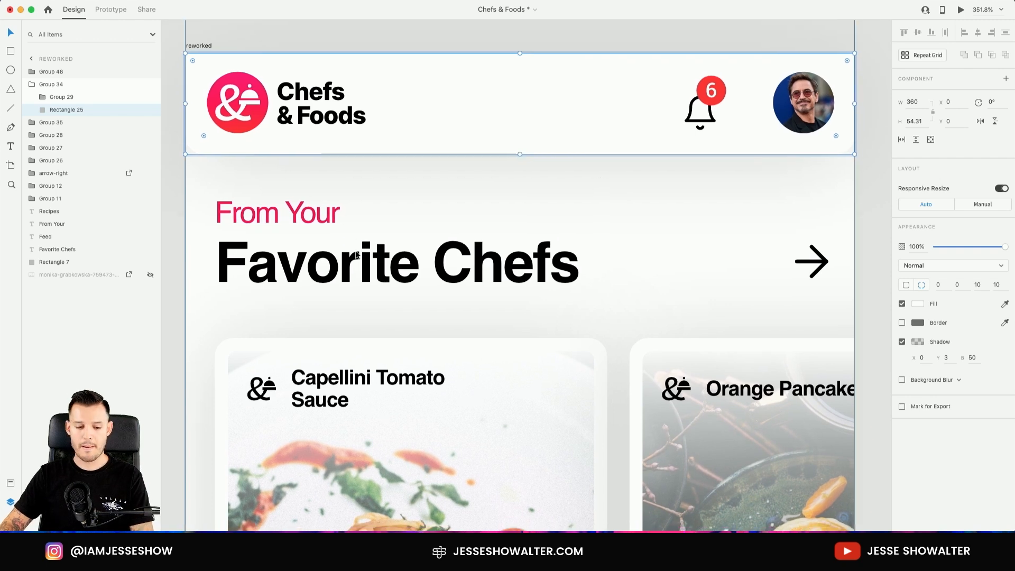
click(82, 275)
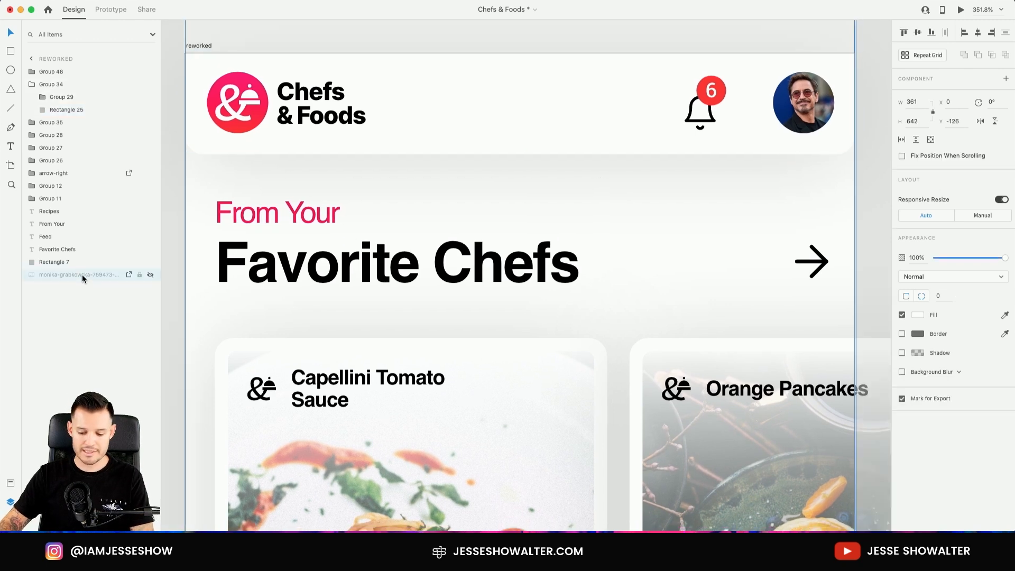
click(150, 275)
Make the hidden background photo visible on the OG artboard.
scroll(211, 277, left, 10)
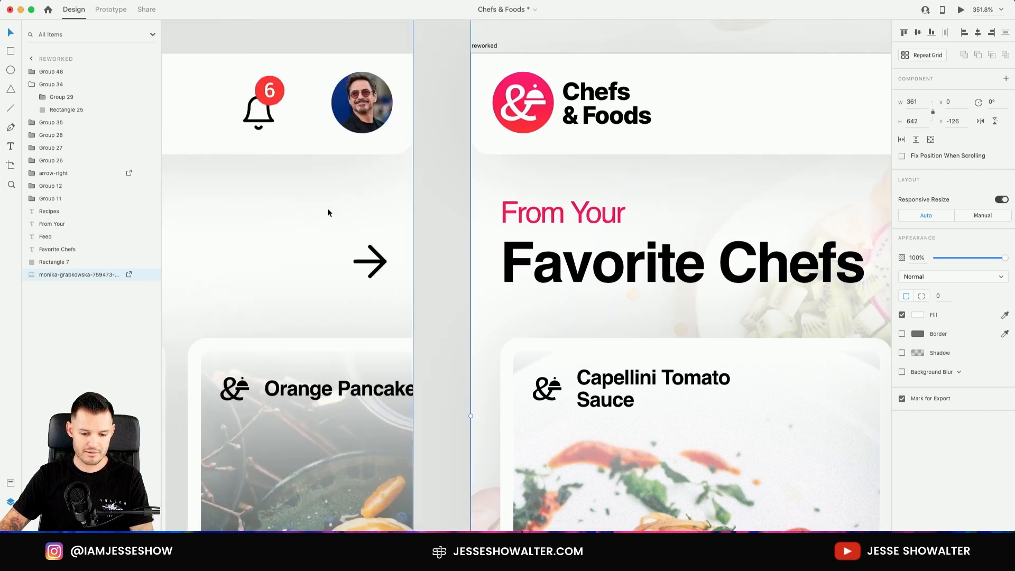
click(152, 255)
click(427, 241)
drag(426, 238, 228, 193)
click(887, 122)
Delete the background photo and the Rectangle 7 overlay from the reworked artboard.
click(81, 275)
key(Delete)
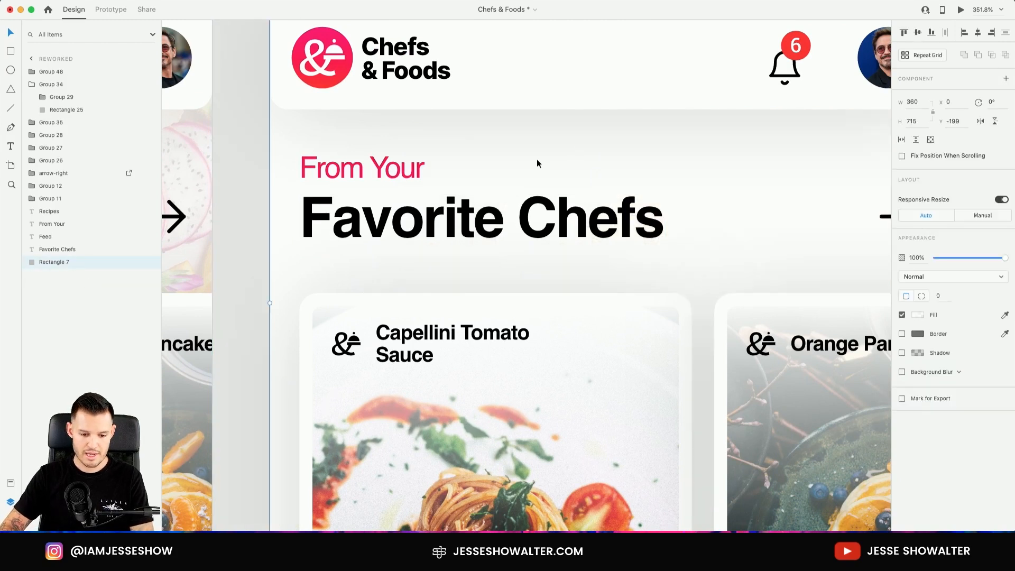
click(150, 263)
click(151, 263)
click(150, 262)
click(150, 262)
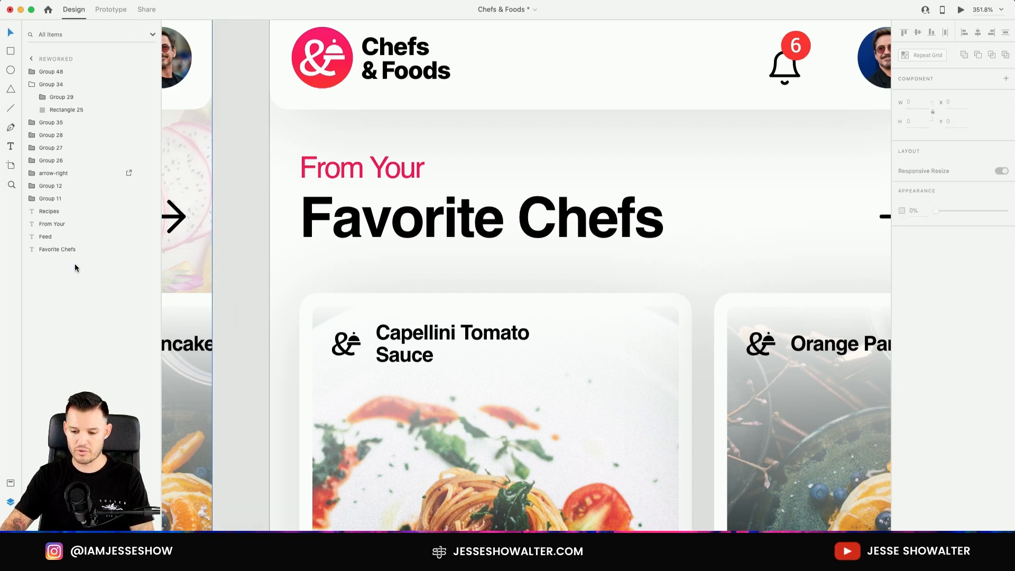
click(233, 216)
Look over the Splash Screen, Home and Videos screens and compare the OG and reworked artboards side by side.
key(super+minus)
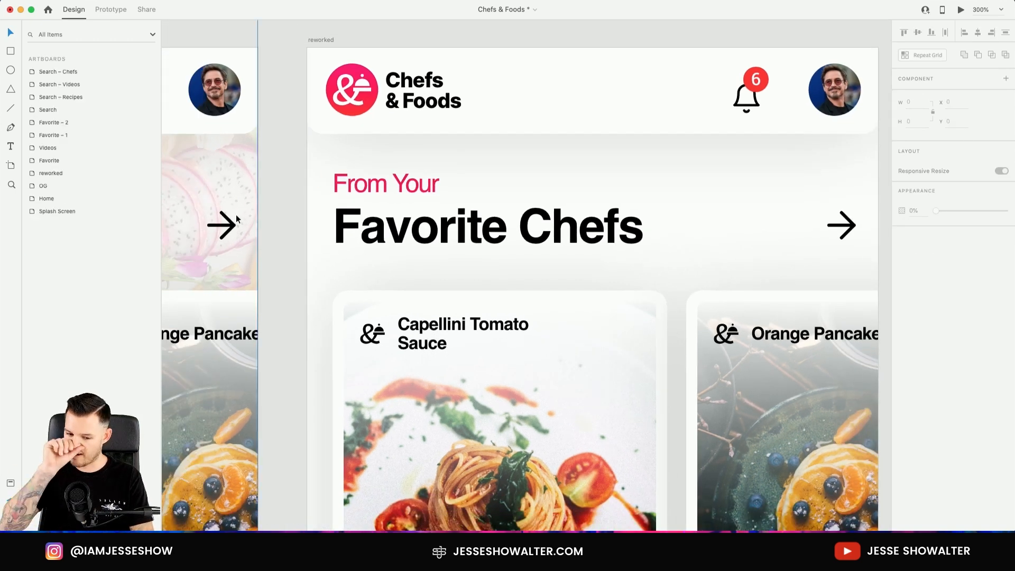
drag(324, 197, 318, 224)
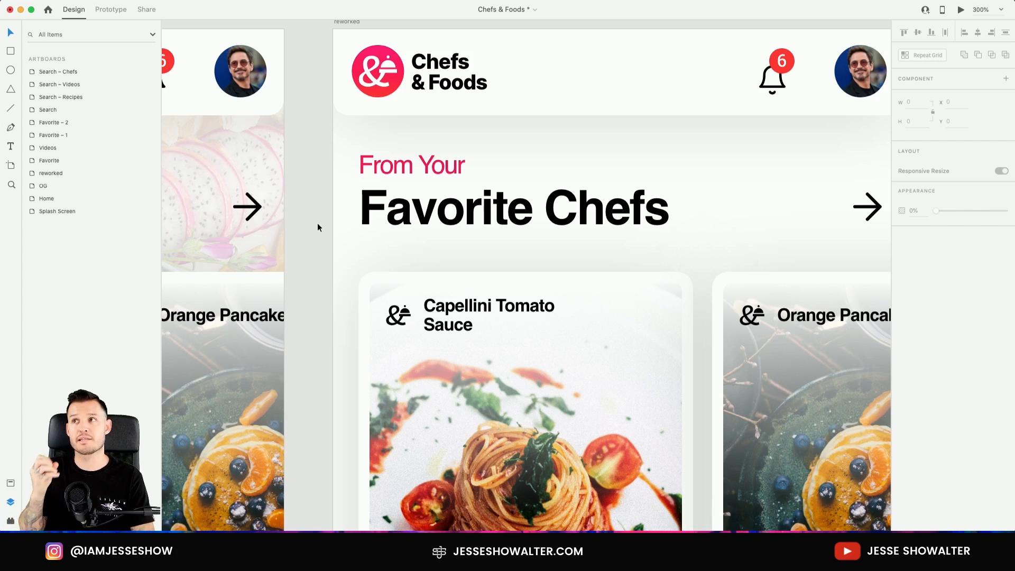
scroll(317, 227, down, 5)
scroll(317, 227, right, 3)
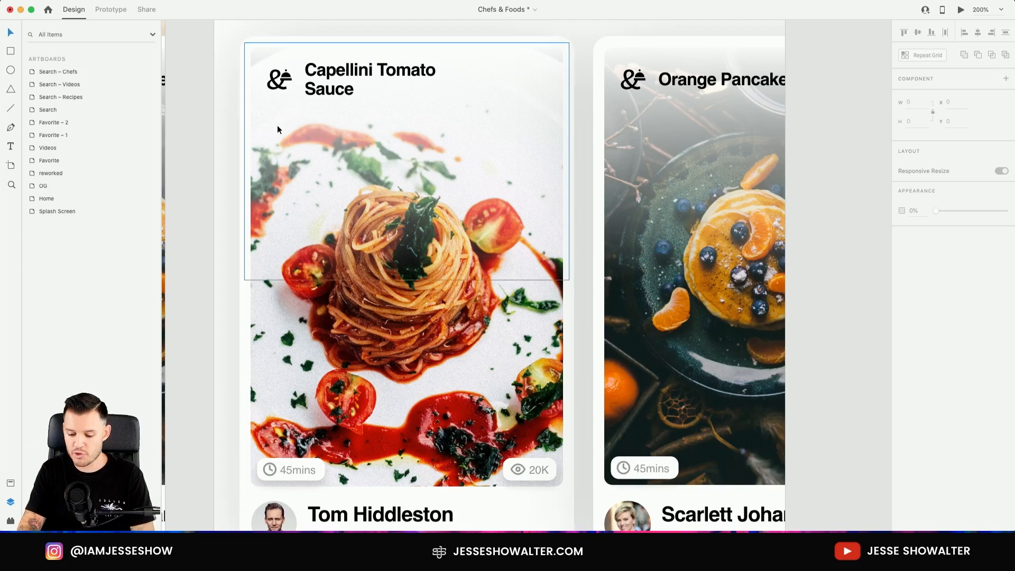
key(super+minus)
key(super+minus)
key(super+minus)
key(super+minus)
key(super+minus)
drag(699, 338, 81, 297)
drag(499, 286, 638, 296)
drag(345, 297, 455, 295)
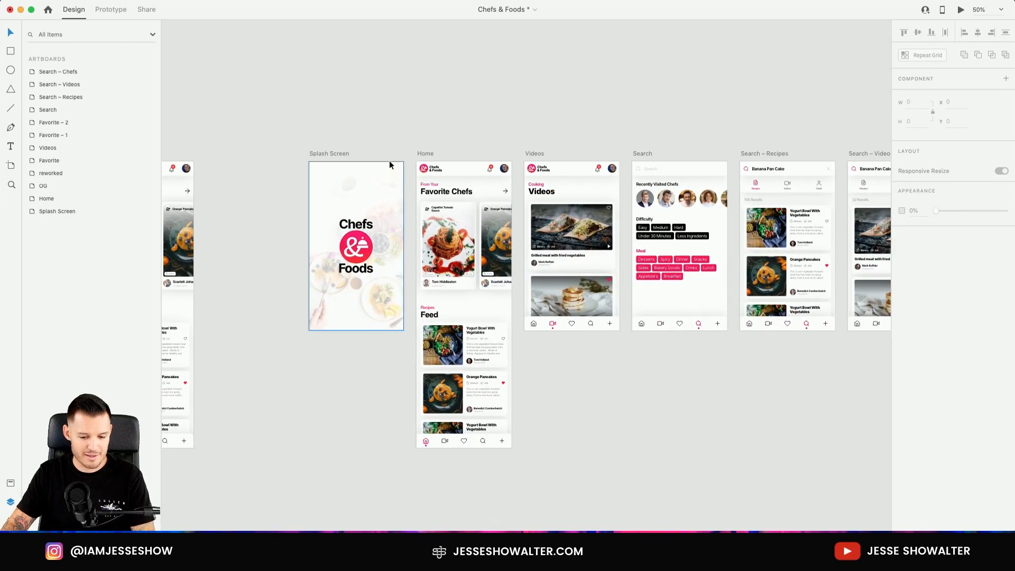
drag(390, 160, 596, 369)
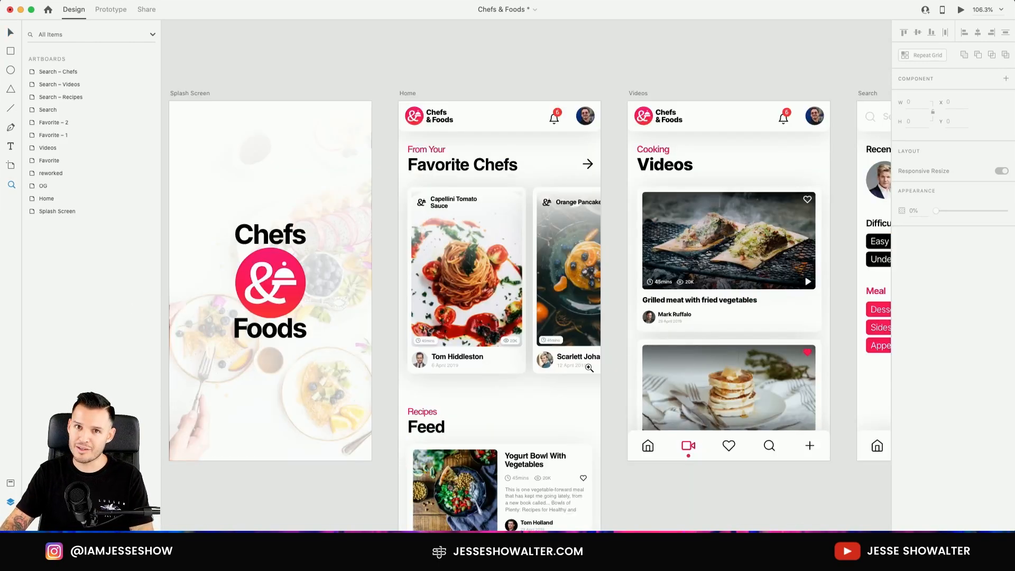
drag(419, 158, 636, 379)
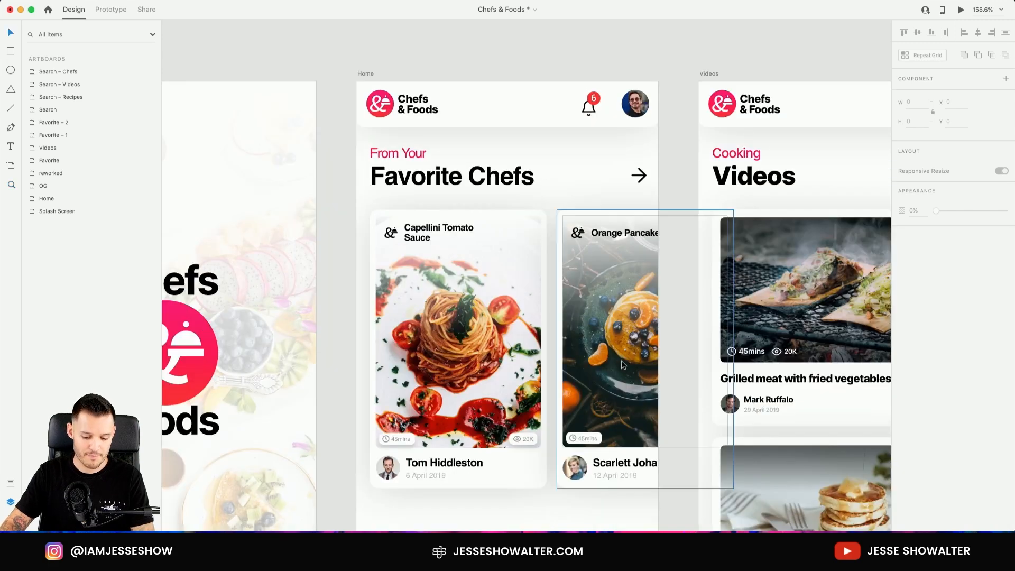
scroll(608, 357, down, 2)
scroll(608, 357, right, 2)
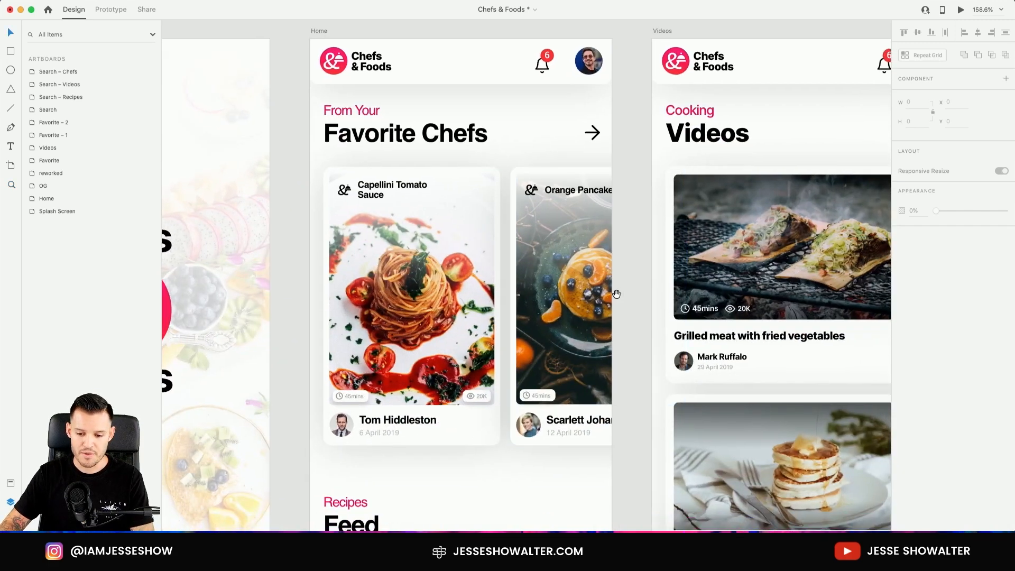
scroll(612, 290, left, 15)
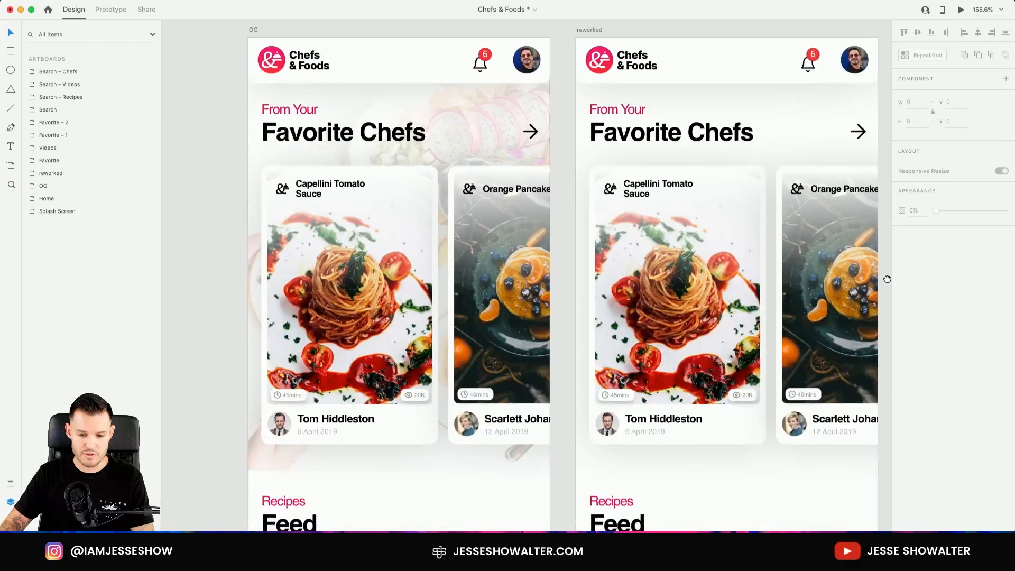
drag(888, 279, 801, 278)
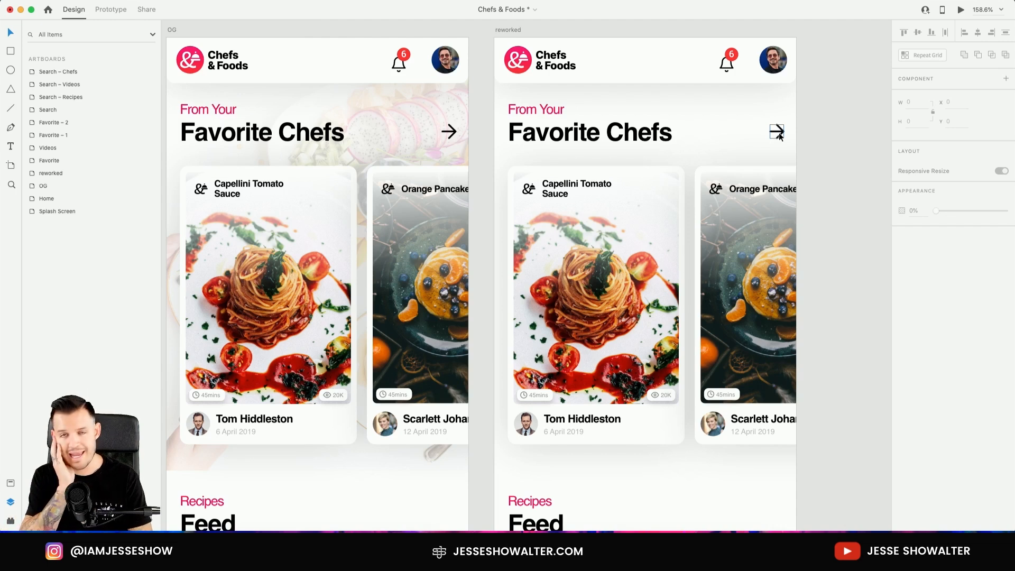
Delete the arrow icon beside the Favorite Chefs heading on the reworked artboard.
drag(830, 284, 834, 64)
drag(830, 315, 811, 353)
drag(820, 122, 819, 342)
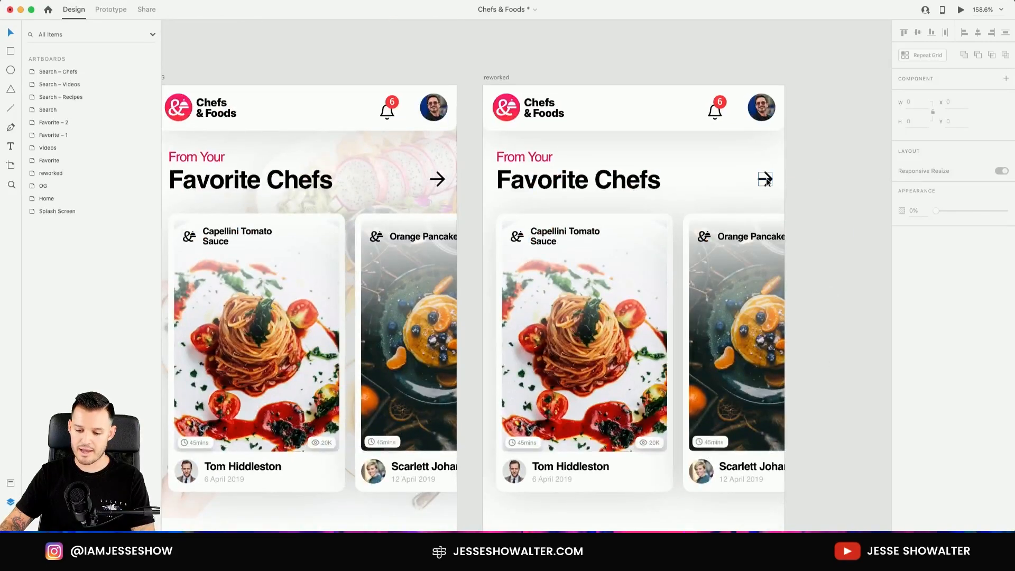
click(767, 179)
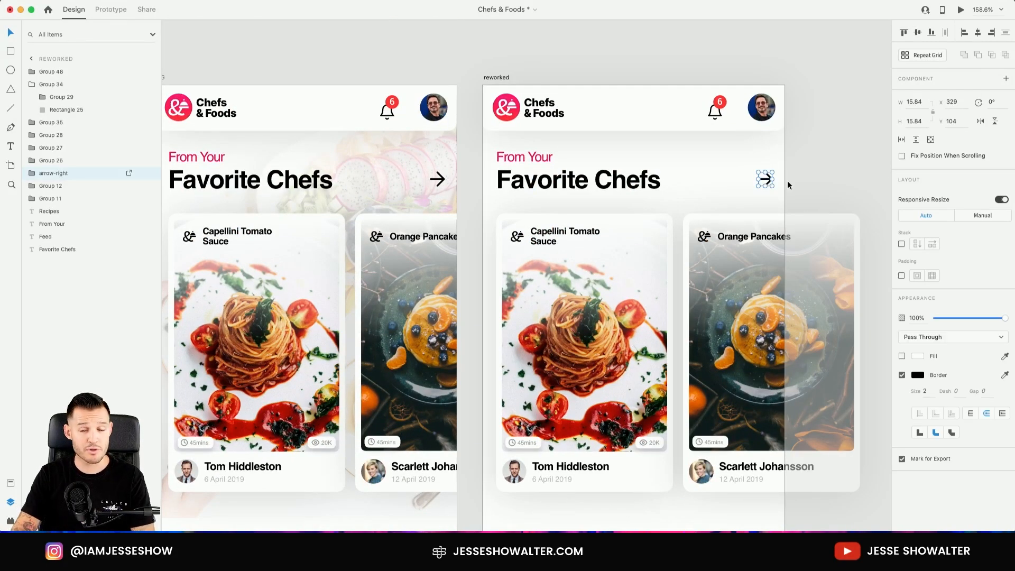
key(Delete)
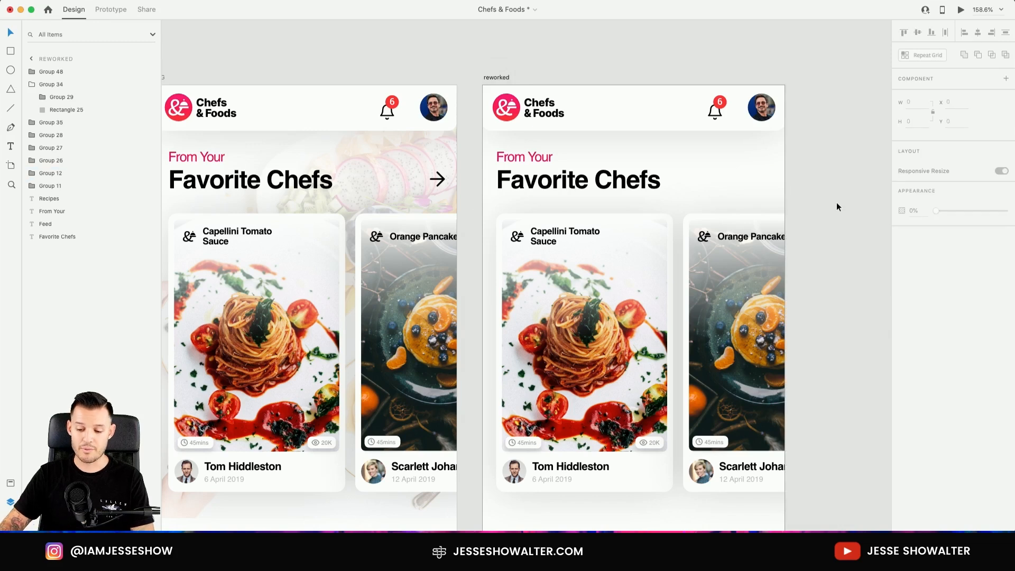
click(756, 293)
click(797, 162)
Examine the header group and check the fill color of the reworked artboard.
scroll(800, 152, down, 2)
click(640, 92)
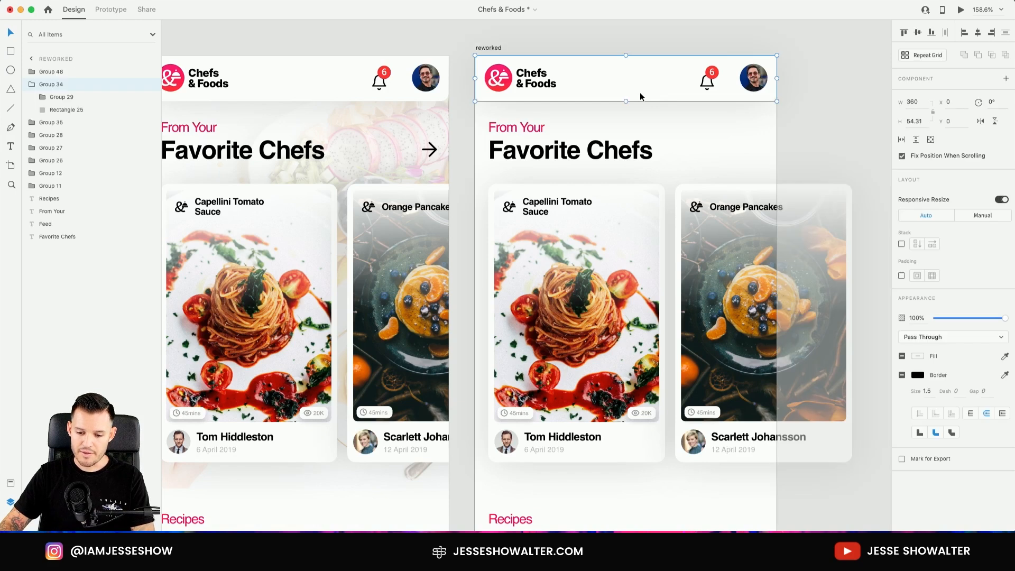
key(super+equal)
key(super+equal)
drag(710, 125, 512, 344)
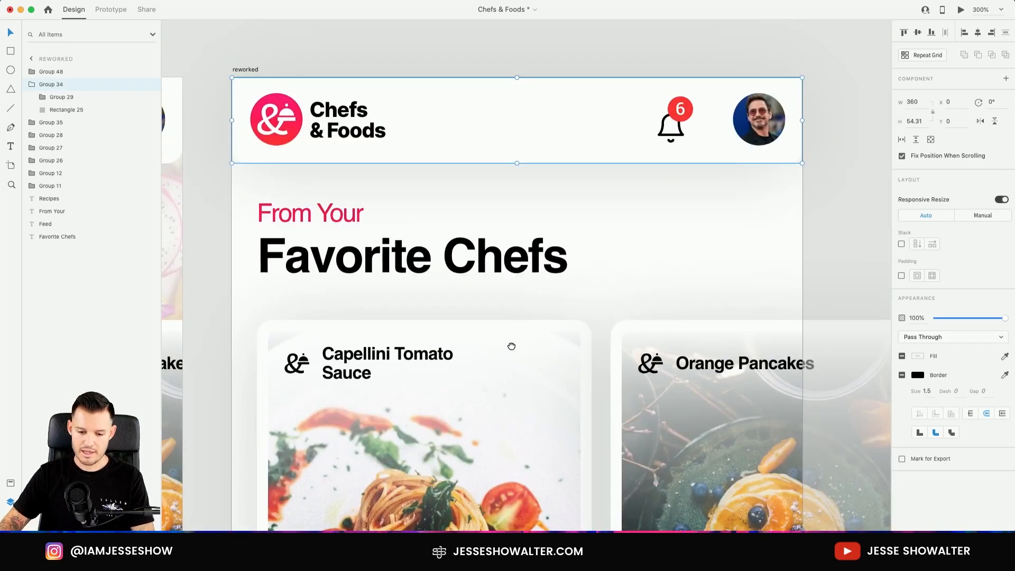
click(248, 69)
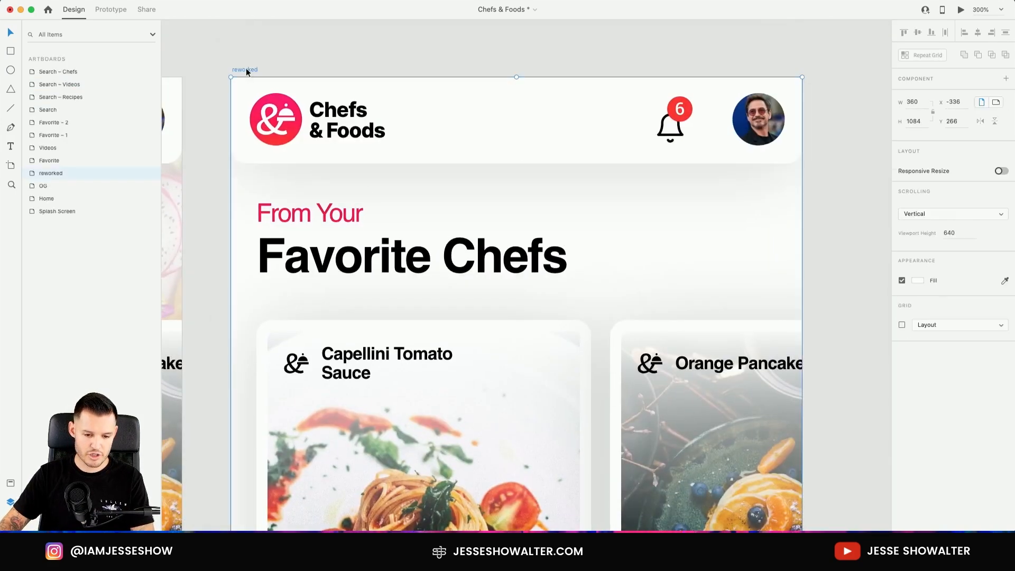
click(920, 280)
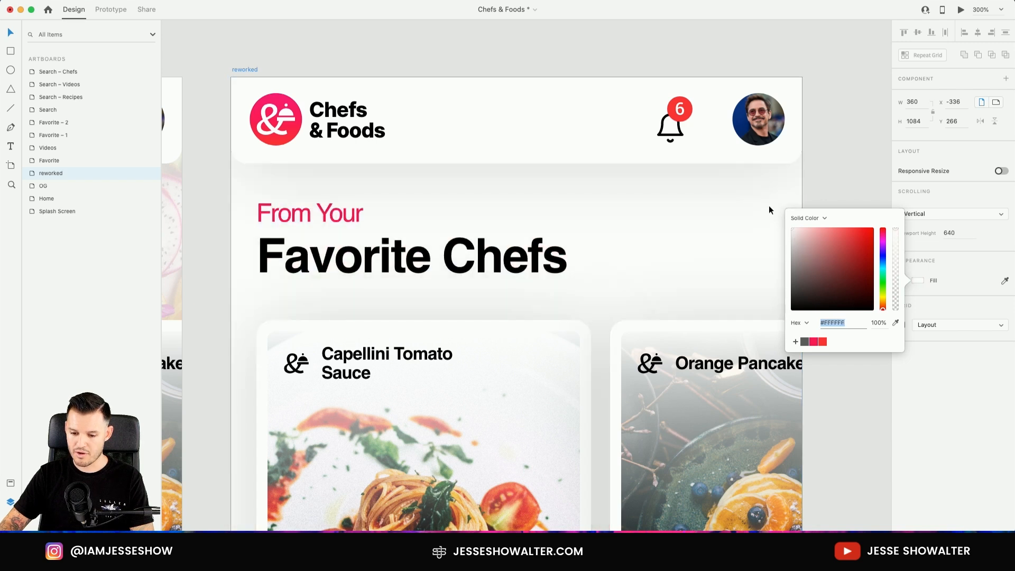
click(845, 165)
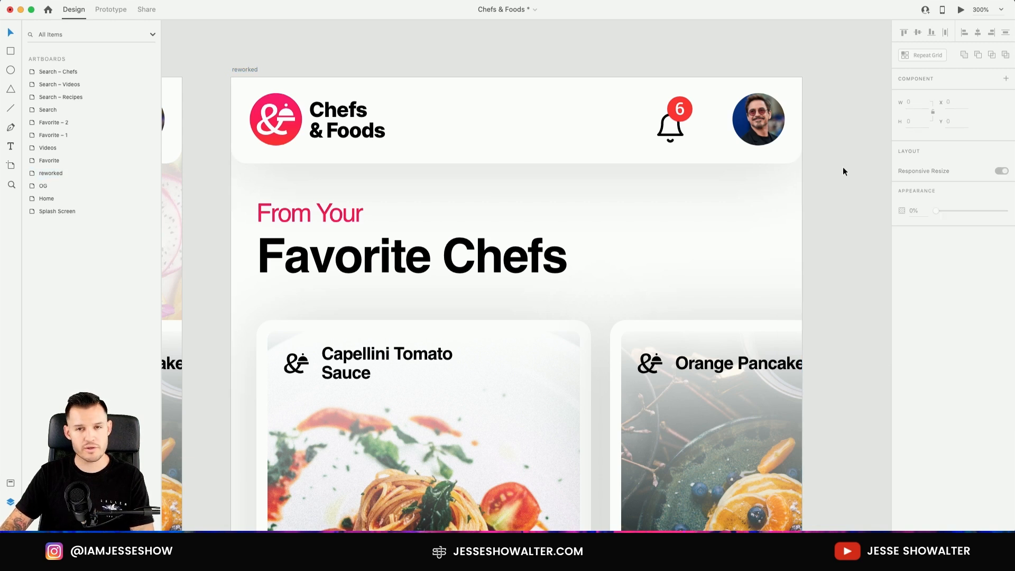
Turn off the shadow on the header's background rectangle in the reworked artboard.
double_click(608, 158)
click(902, 342)
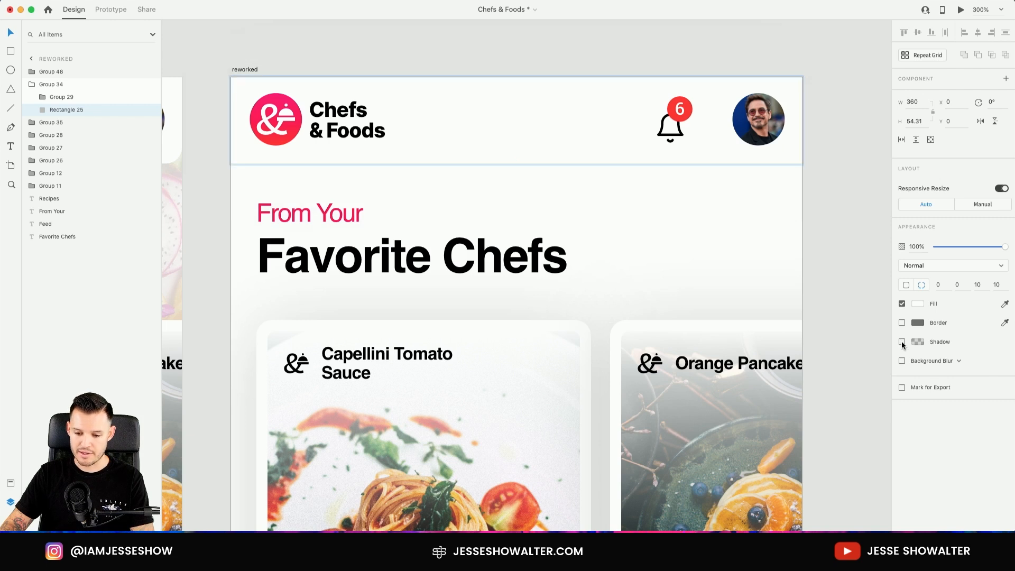
click(866, 285)
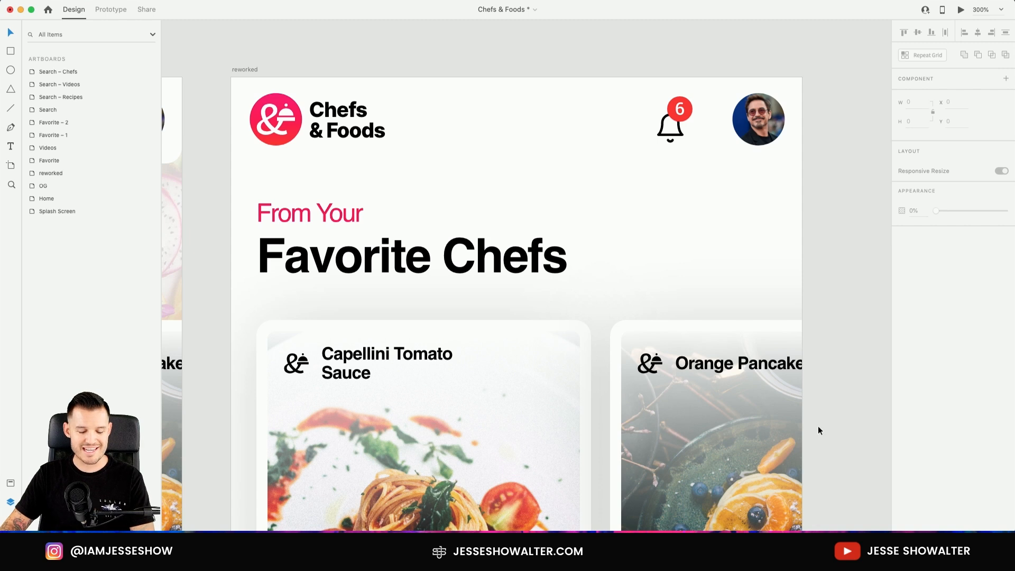
Rename the header group on the reworked artboard as "top bar".
double_click(510, 142)
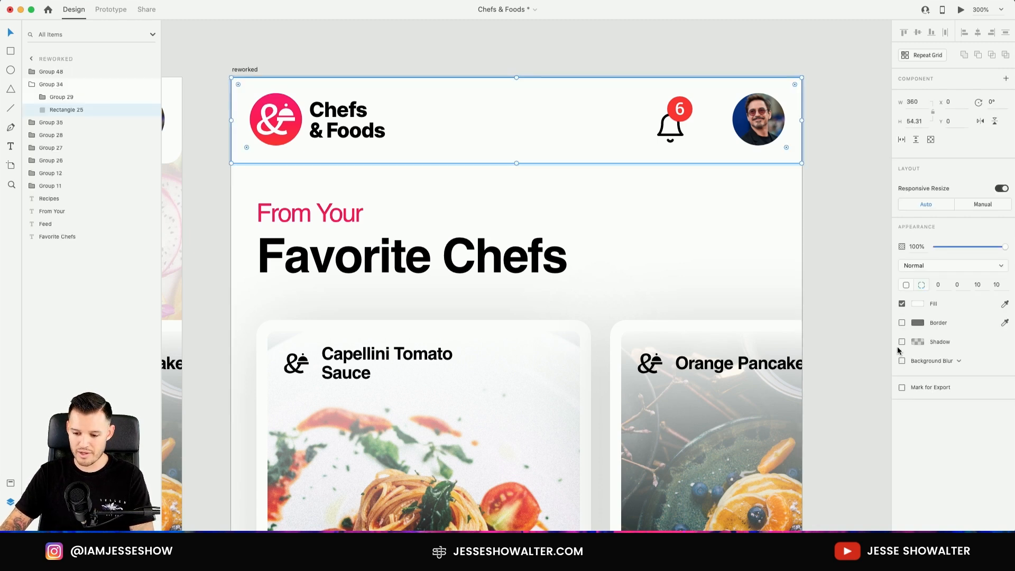
click(34, 85)
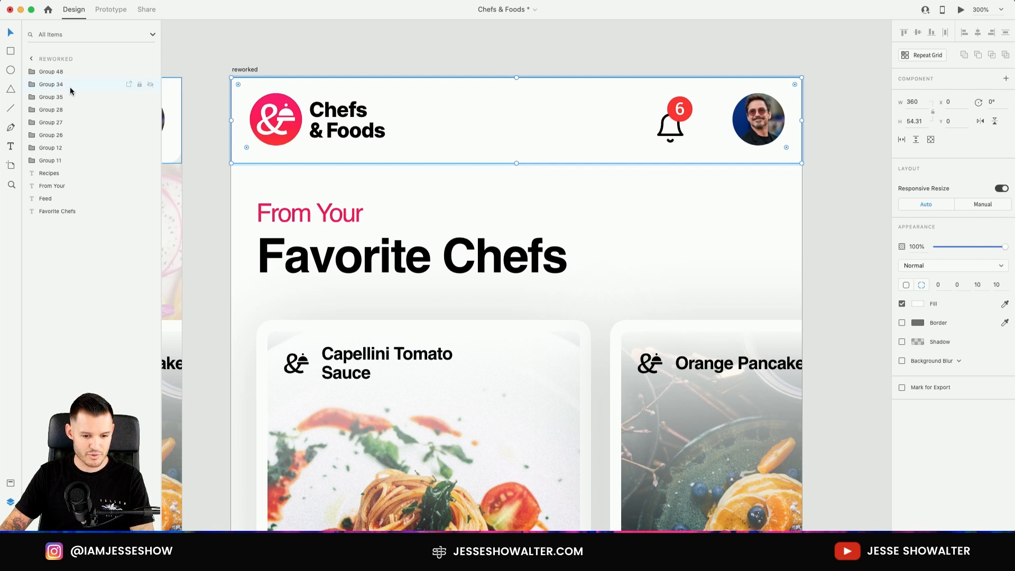
click(32, 84)
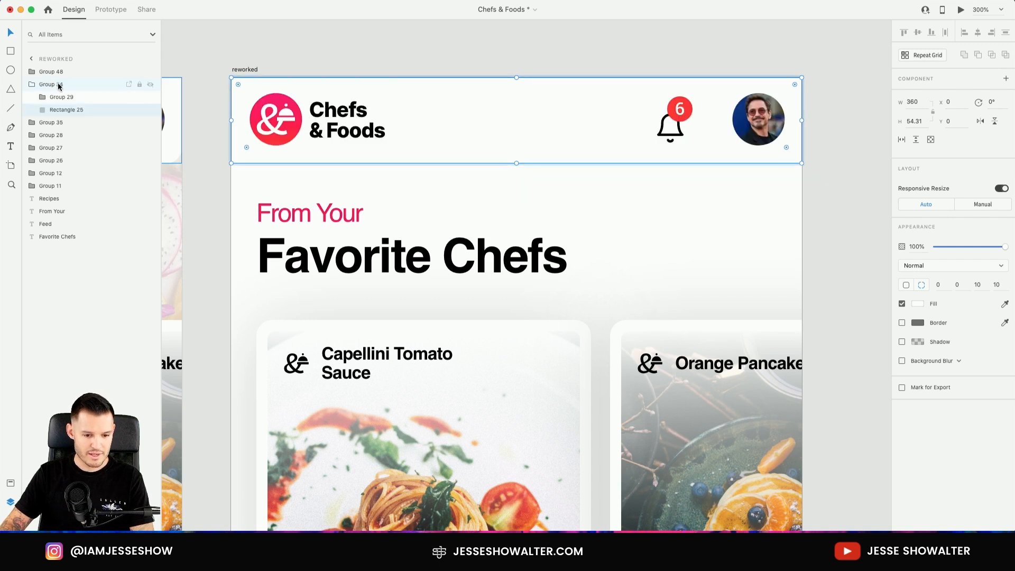
double_click(54, 85)
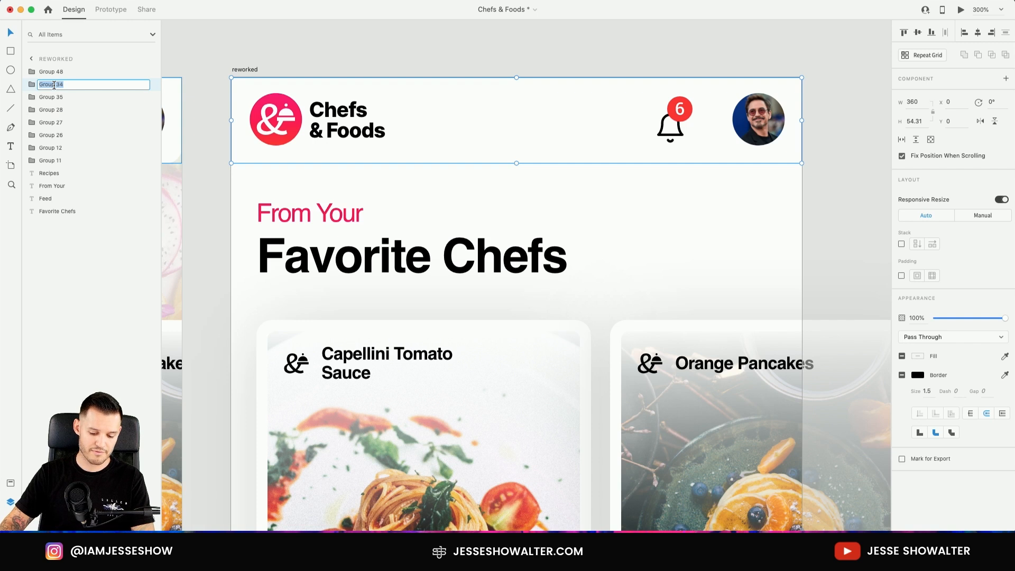
text(top bar)
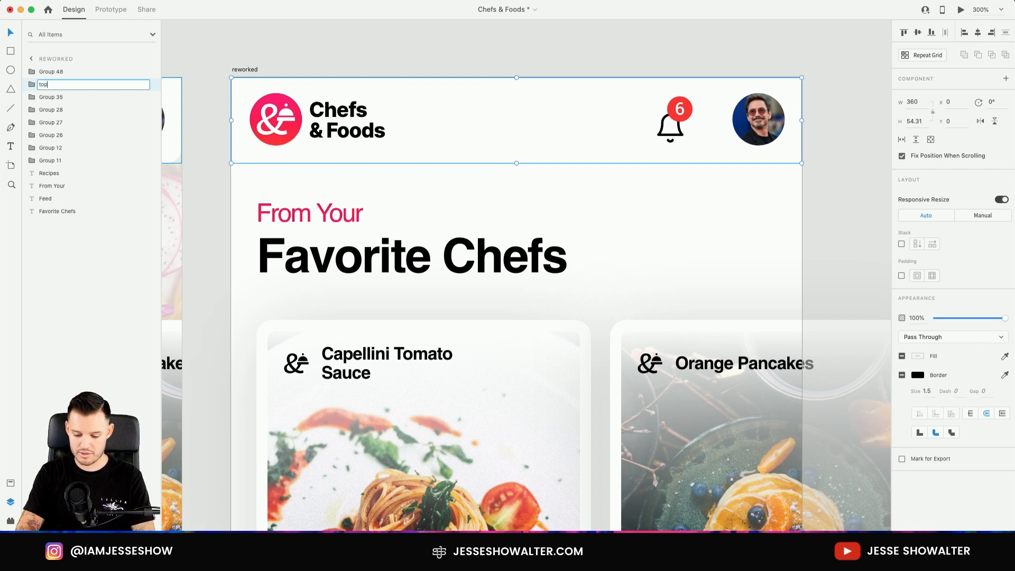
key(Return)
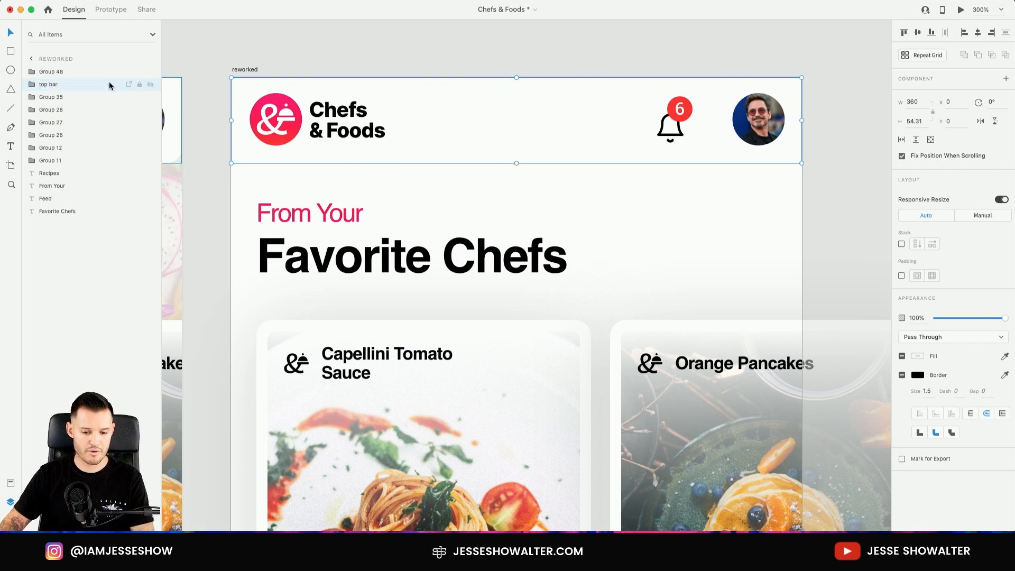
click(362, 51)
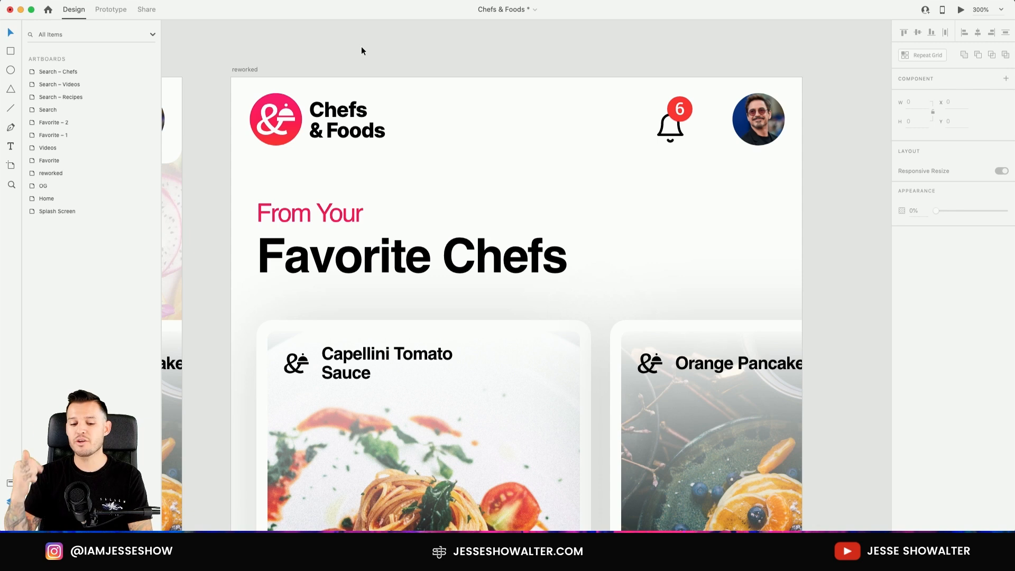
Preview the reworked screen, check how the fixed top bar behaves while the content scrolls, and close the preview.
click(551, 90)
click(961, 9)
scroll(448, 258, down, 5)
scroll(448, 259, up, 5)
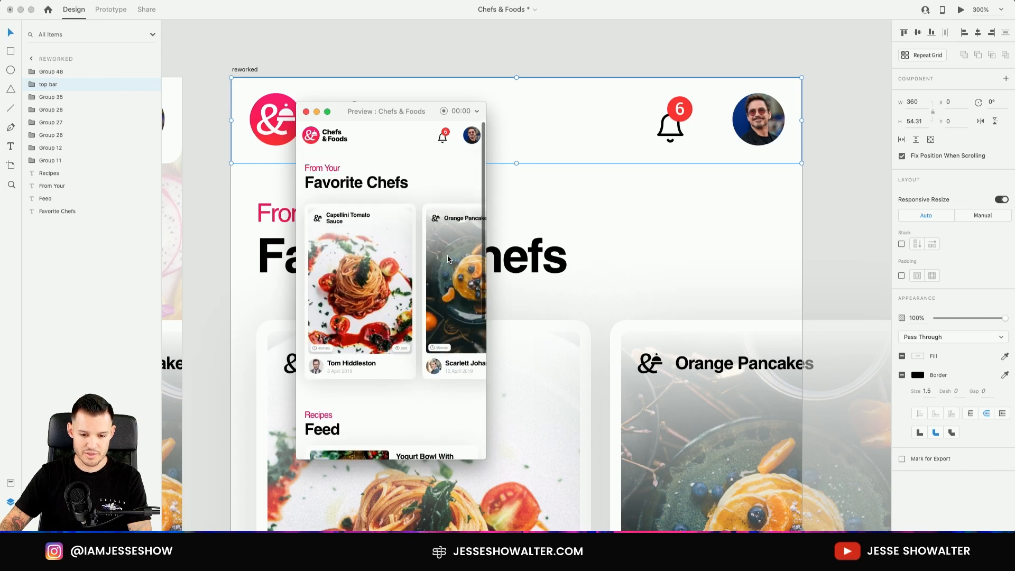
scroll(447, 258, down, 5)
scroll(448, 259, down, 3)
scroll(444, 260, up, 8)
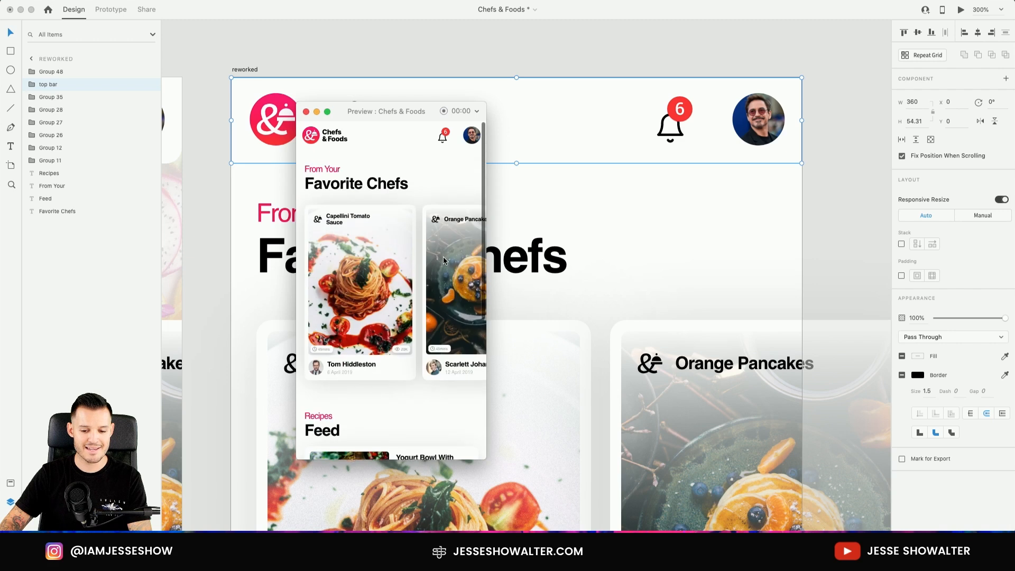
click(306, 112)
click(347, 51)
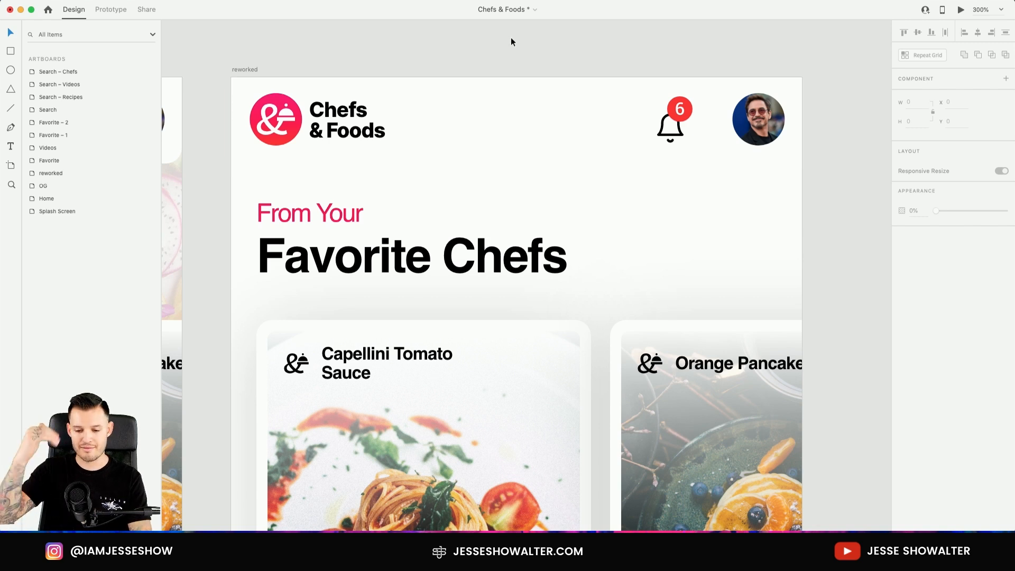
Move the top bar group above Group 48 in the reworked artboard's layer order.
click(516, 100)
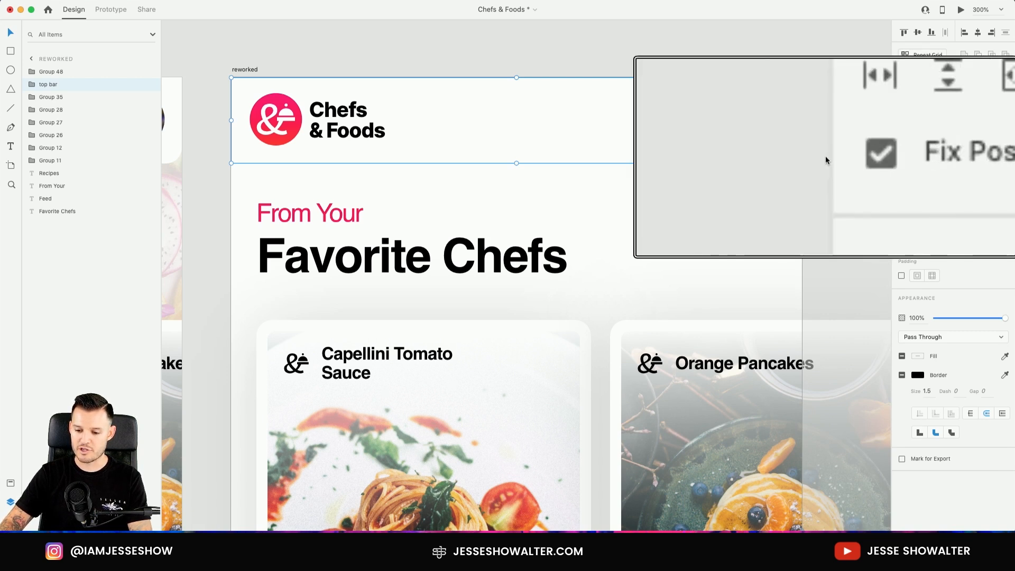
scroll(847, 158, down, 4)
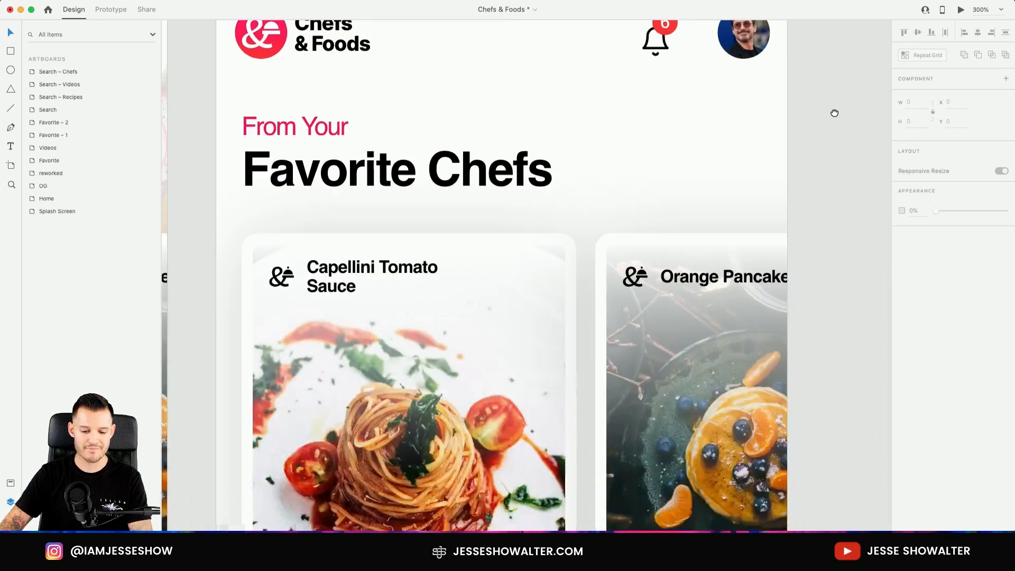
drag(63, 80, 64, 68)
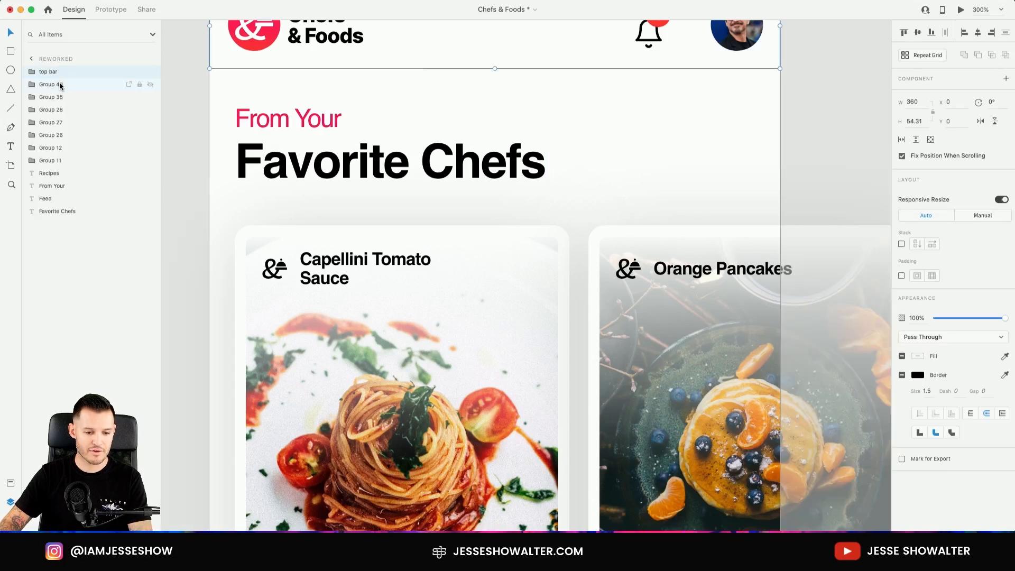
click(835, 118)
Set the font size of the Favorite Chefs heading on the reworked artboard to 26.
scroll(841, 148, up, 3)
scroll(848, 169, down, 1)
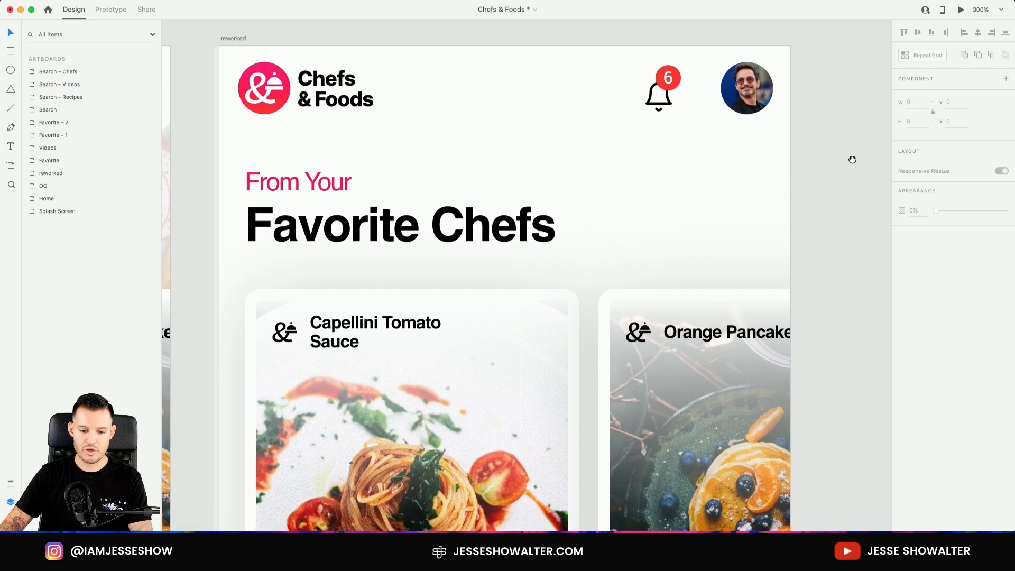
scroll(783, 174, down, 3)
drag(728, 180, 737, 150)
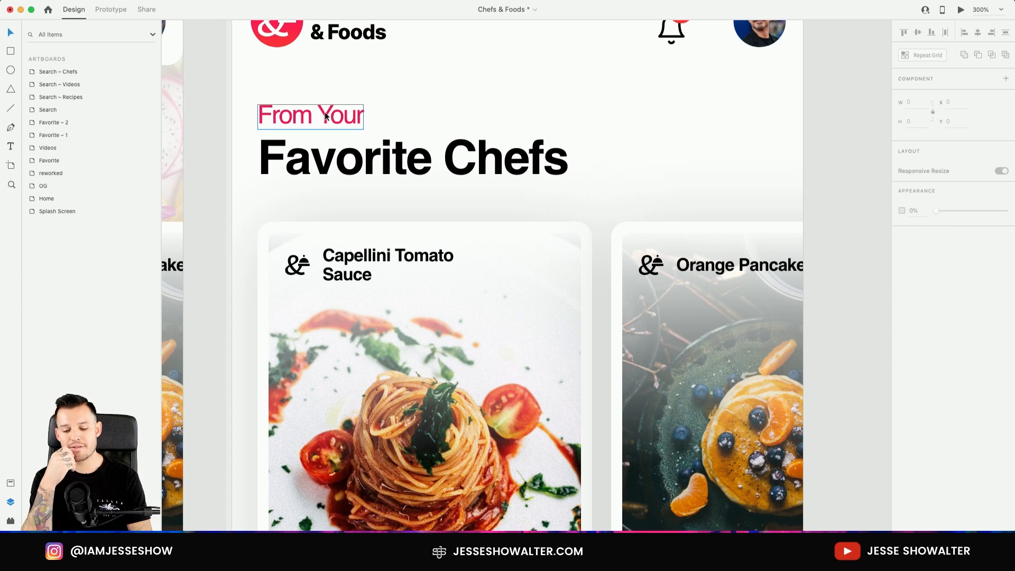
click(428, 165)
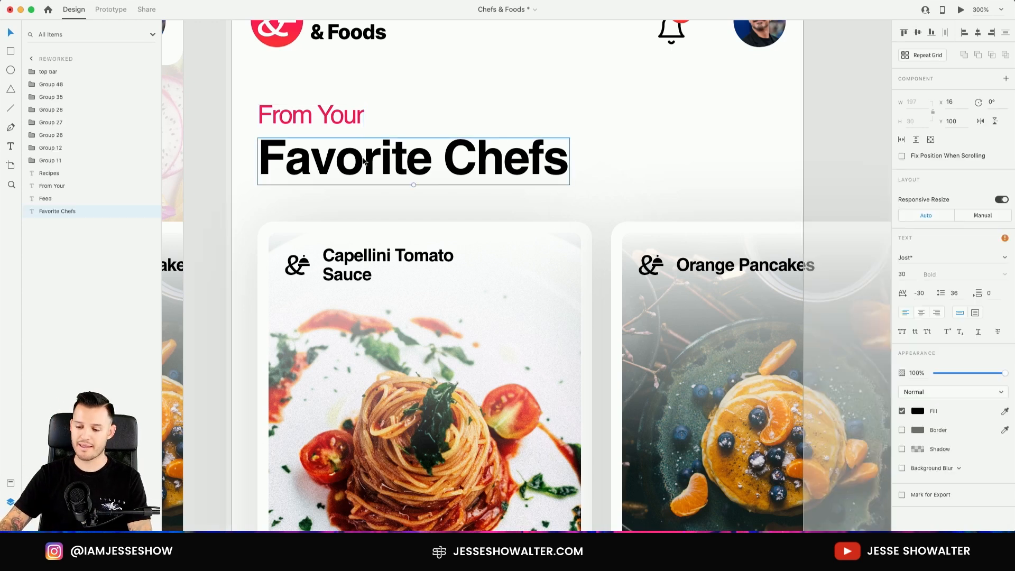
double_click(905, 274)
text(28)
key(Return)
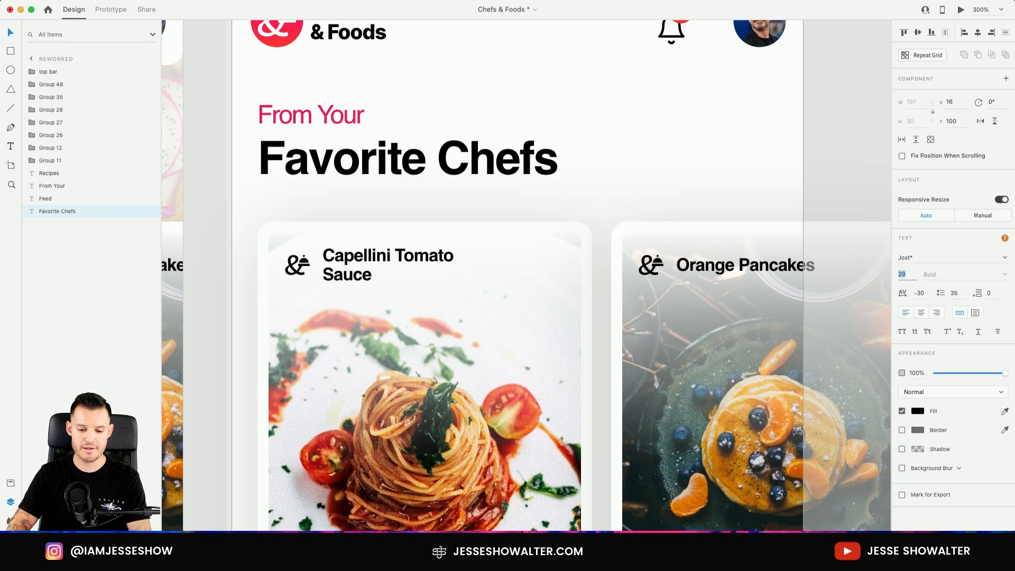
key(Down)
key(Down)
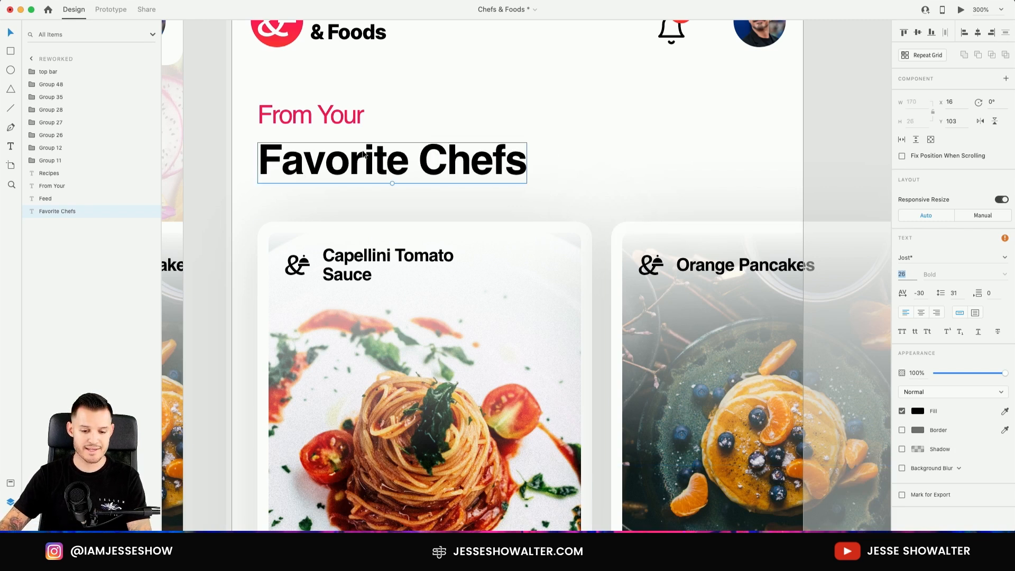
Try setting the font size of the From Your text to 26/2 and undo it.
click(336, 115)
double_click(906, 274)
text(26)
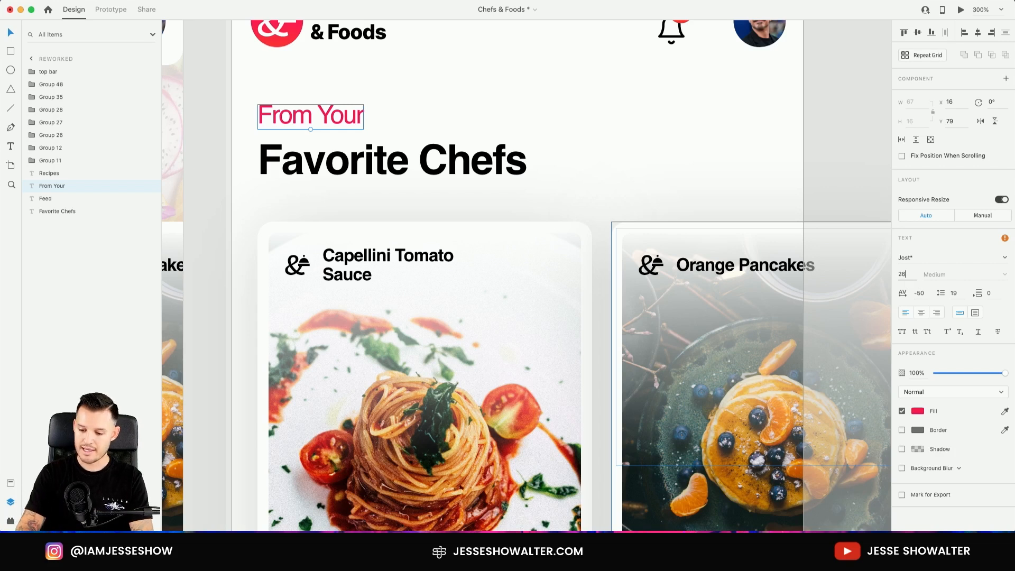
text(/2)
key(Return)
key(super+z)
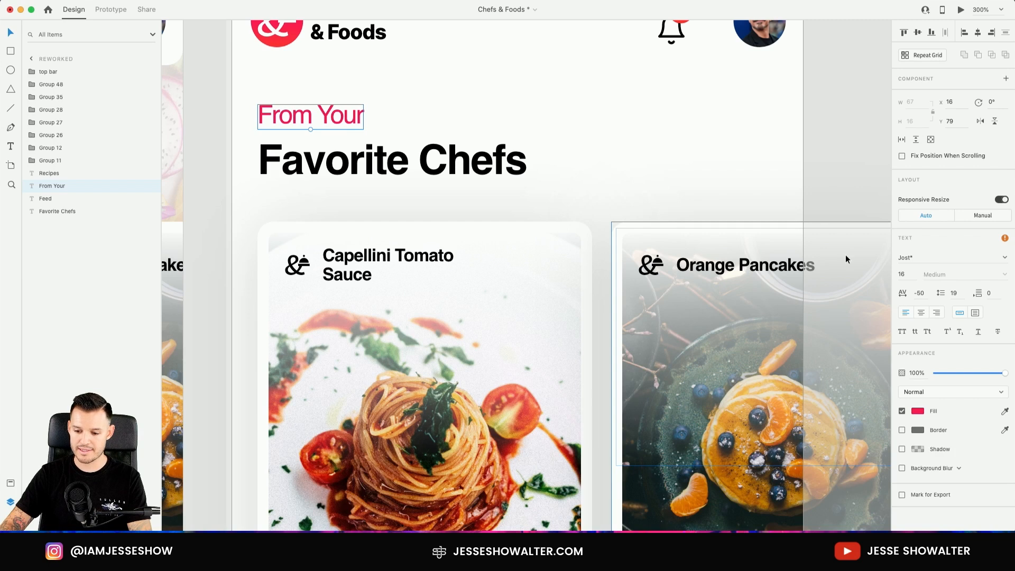
Set the font size of the From Your text to 14.
click(906, 274)
text(14)
key(Return)
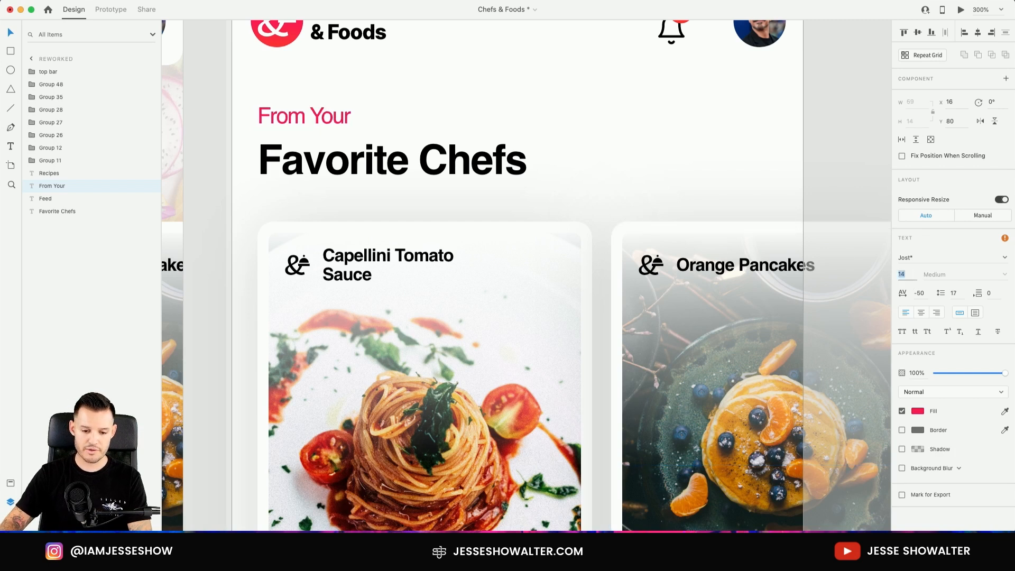
Bring the two heading lines closer together, placing From Your at Y 81 and Favorite Chefs at Y 100.
drag(303, 117, 337, 141)
shift+click(337, 146)
click(468, 162)
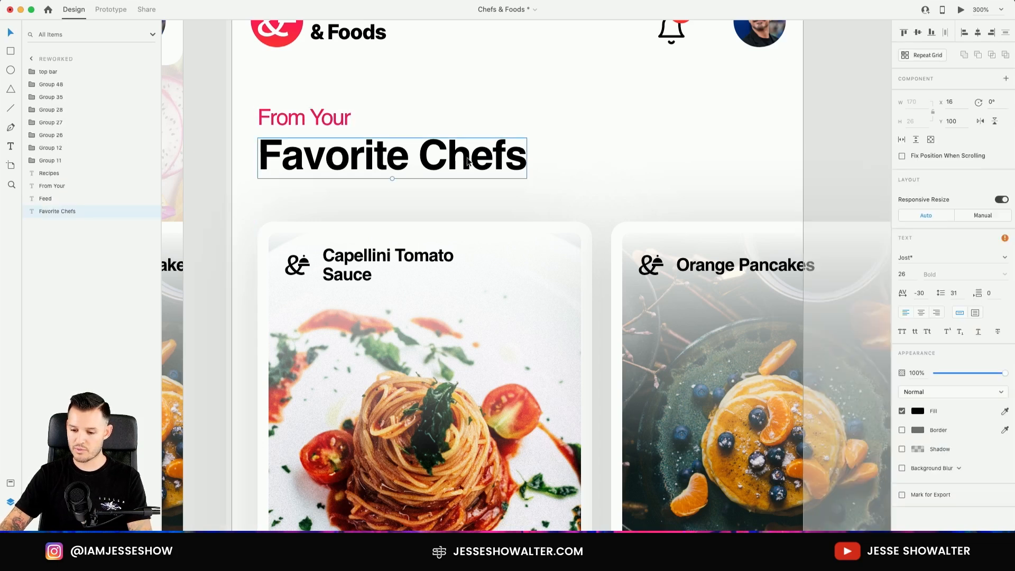
Change the font of both the From Your and Favorite Chefs texts to Inter.
click(332, 122)
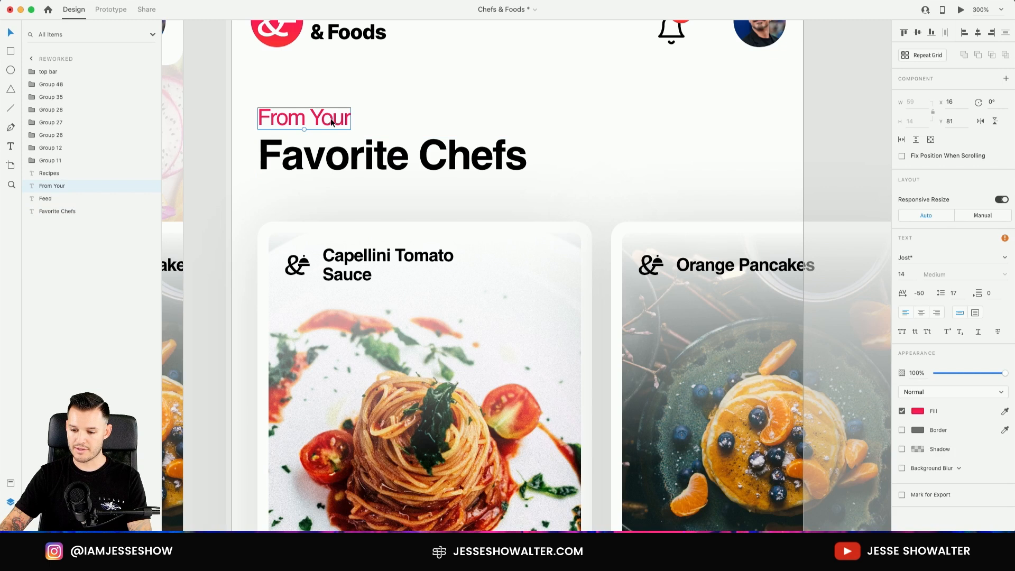
shift+click(401, 168)
click(919, 259)
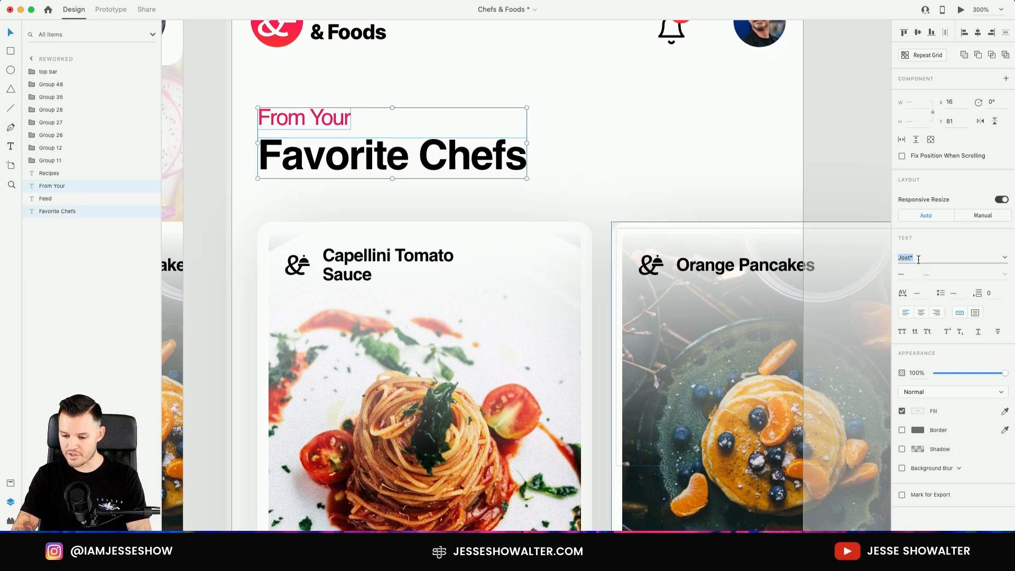
text(Inter)
key(Return)
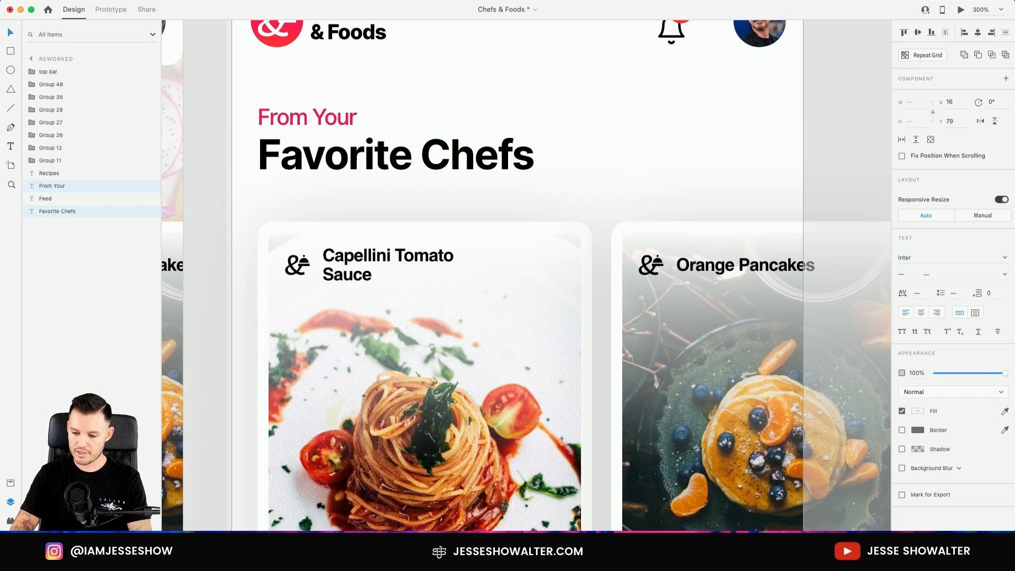
Set the font weight of the From Your text to Light BETA.
click(469, 163)
click(339, 122)
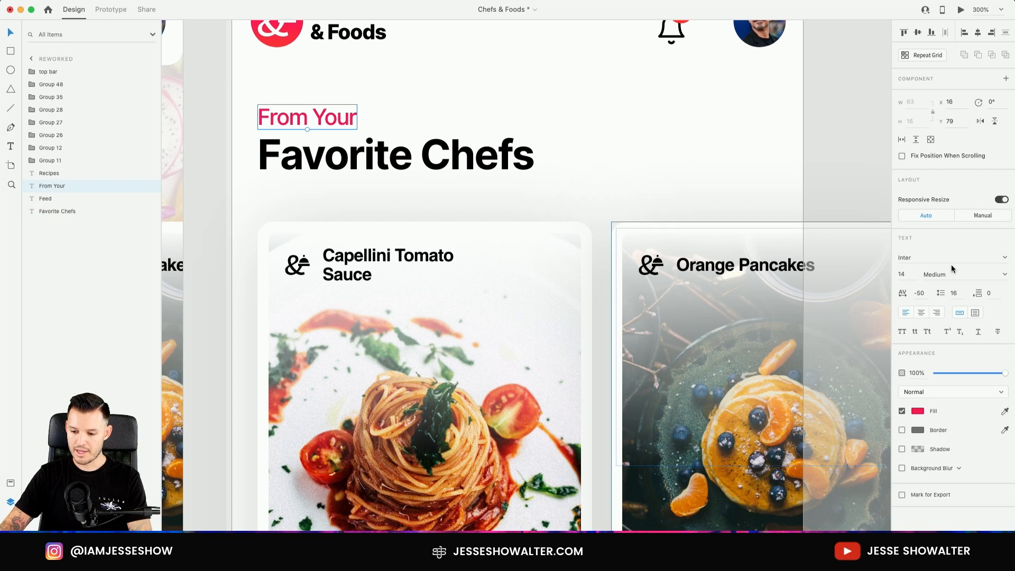
click(1006, 274)
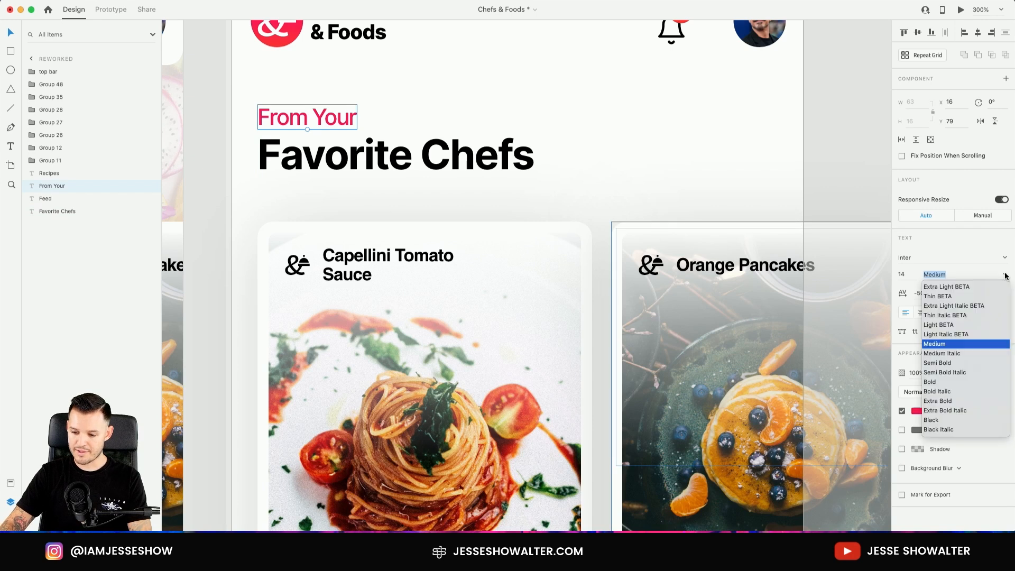
click(943, 326)
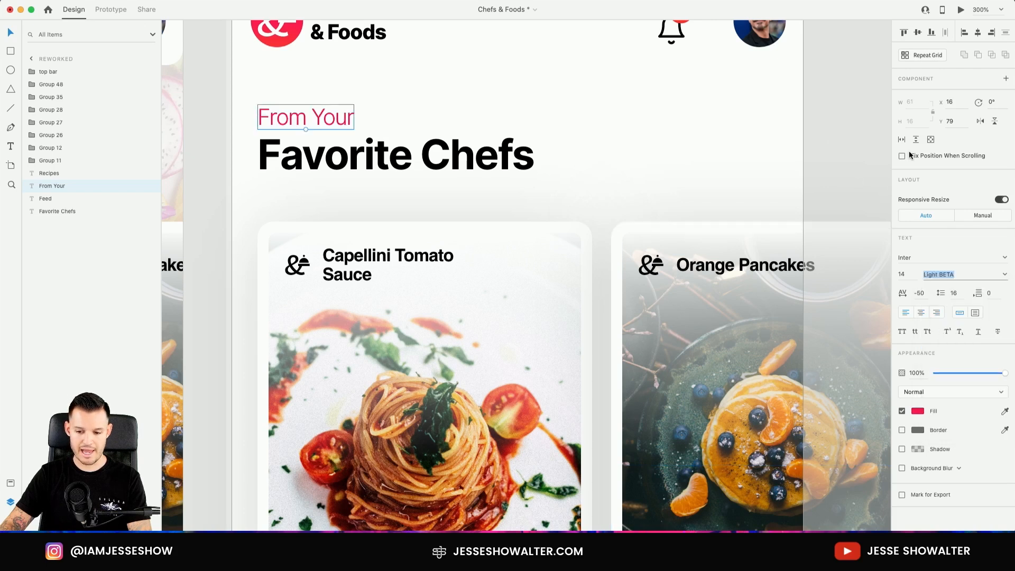
Group the From Your and Favorite Chefs texts together.
click(822, 130)
drag(822, 129, 822, 194)
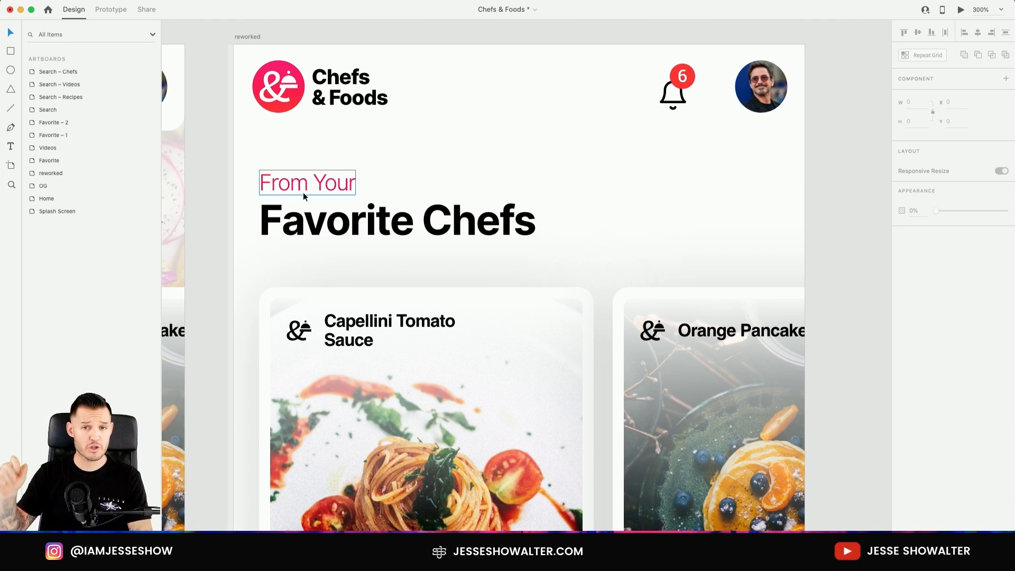
scroll(309, 198, down, 2)
click(301, 121)
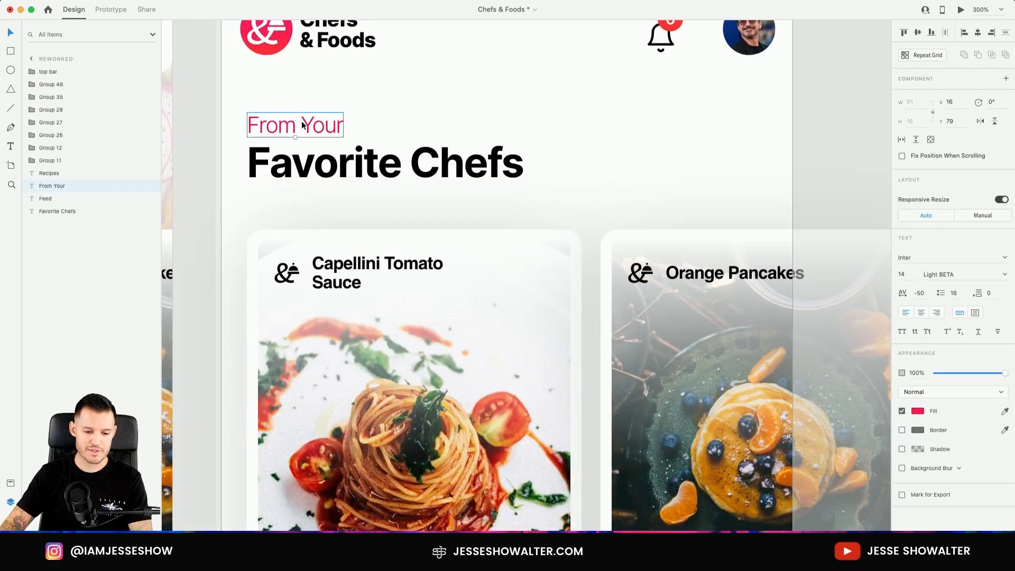
shift+click(308, 163)
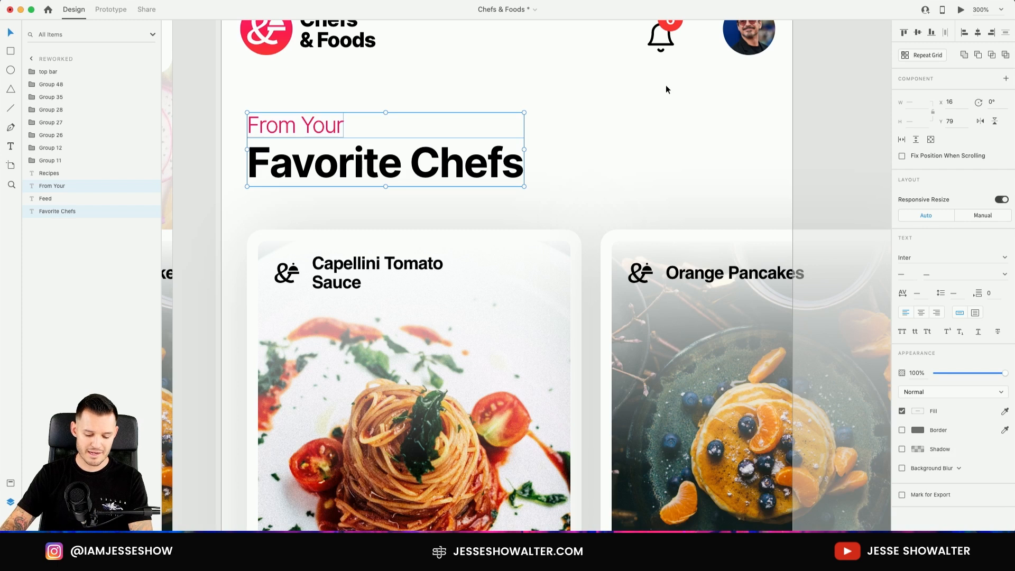
key(super+g)
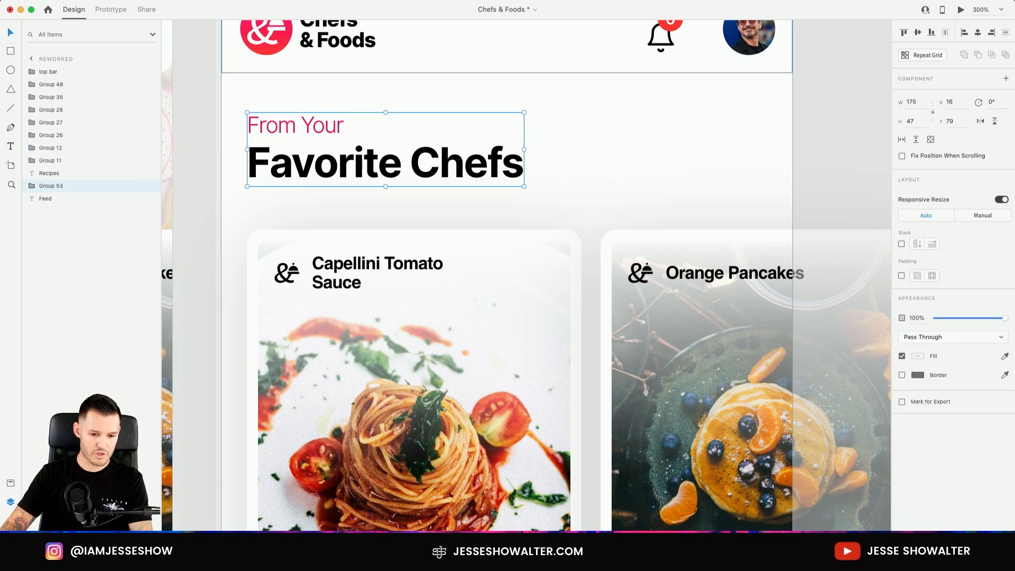
Place a vertical guide about 12 px inside the left edge of the reworked artboard.
click(224, 5)
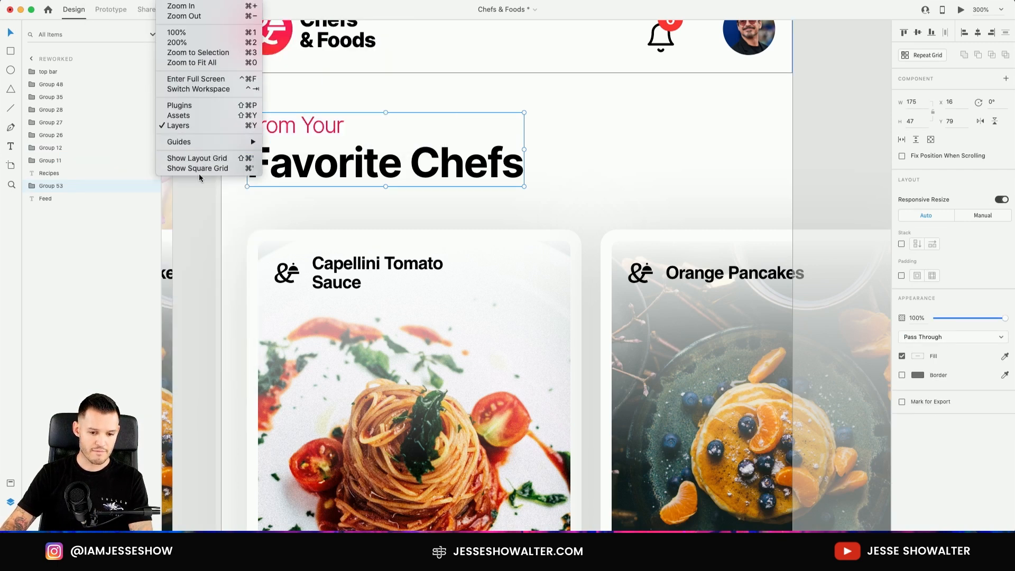
click(208, 159)
key(shift+super+apostrophe)
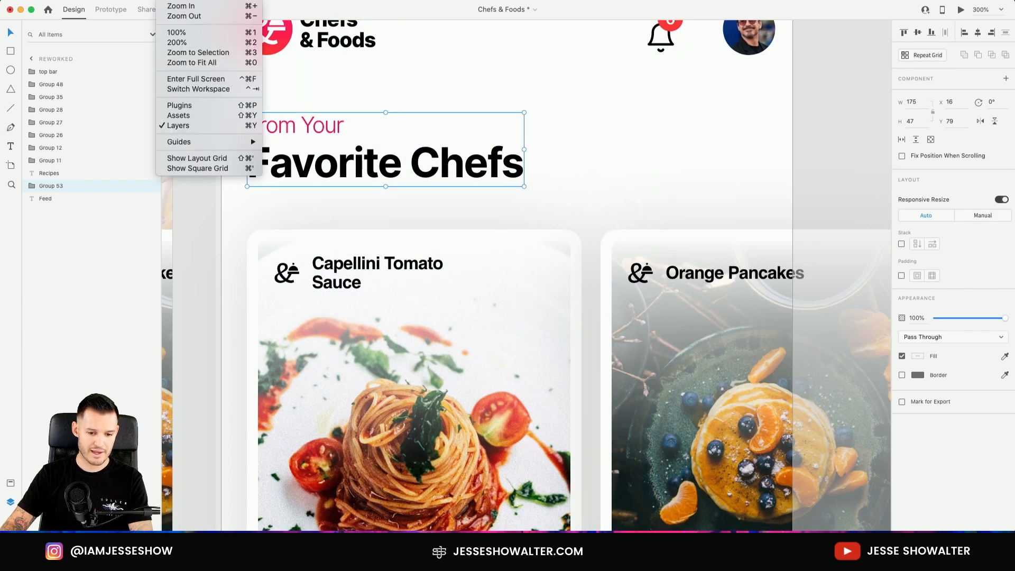
click(199, 242)
drag(222, 223, 239, 222)
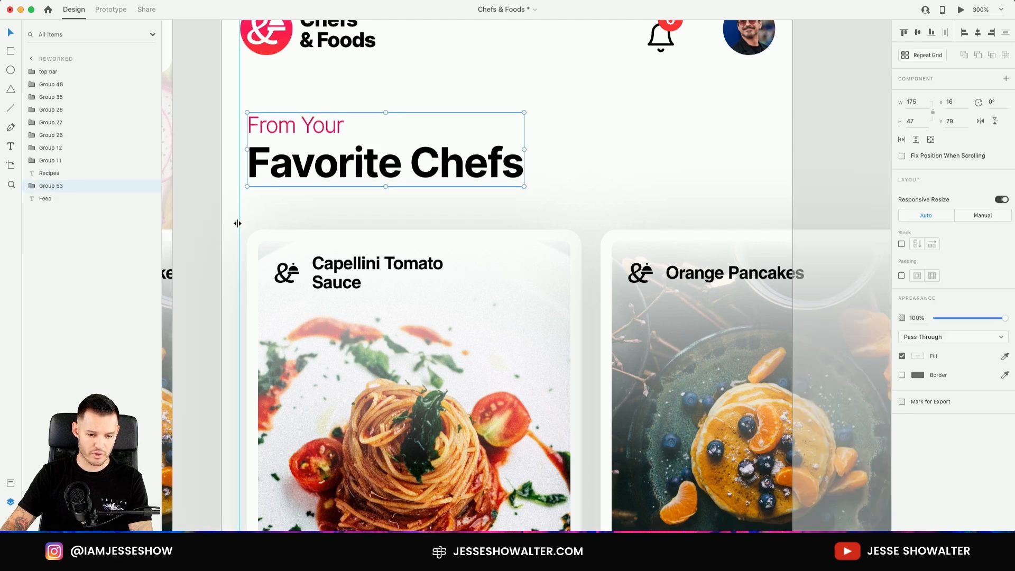
Align the From Your / Favorite Chefs heading group and the Capellini Tomato Sauce card to the guide at X 12.
scroll(238, 223, up, 3)
drag(238, 168, 240, 173)
drag(269, 226, 262, 226)
drag(299, 384, 318, 305)
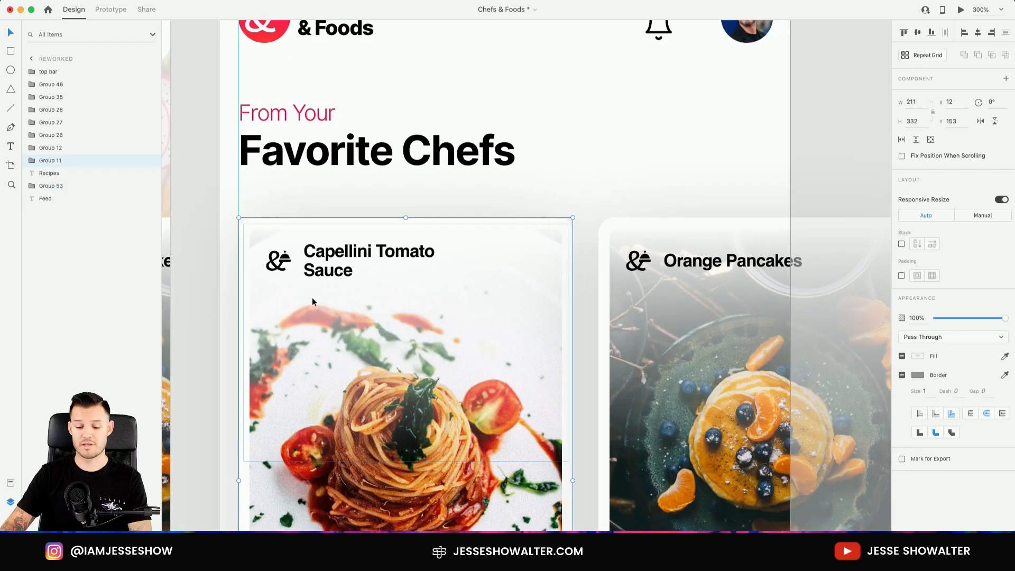
click(206, 245)
Delete the Orange Pancakes card from the reworked artboard.
drag(207, 245, 207, 191)
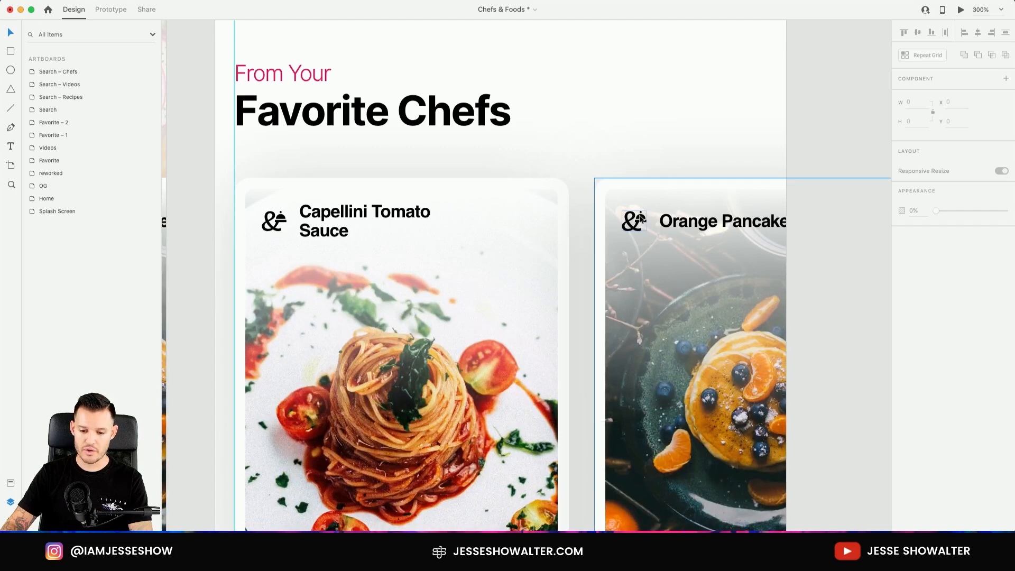
click(629, 219)
key(Delete)
drag(726, 290, 703, 91)
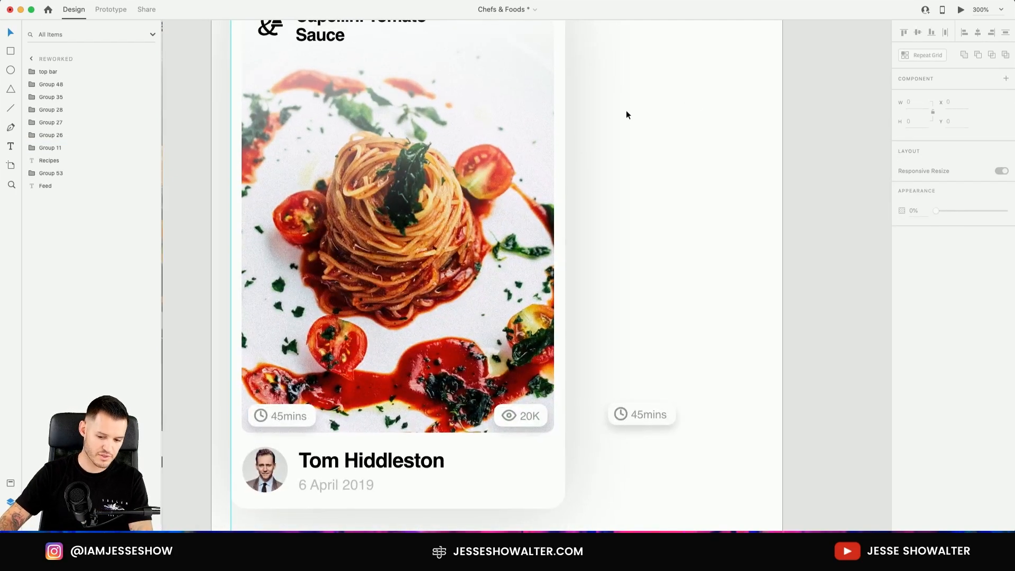
Inspect the Capellini Tomato Sauce card's left edge up close, from its upper corner down to the 45mins badge.
scroll(550, 106, up, 3)
key(z)
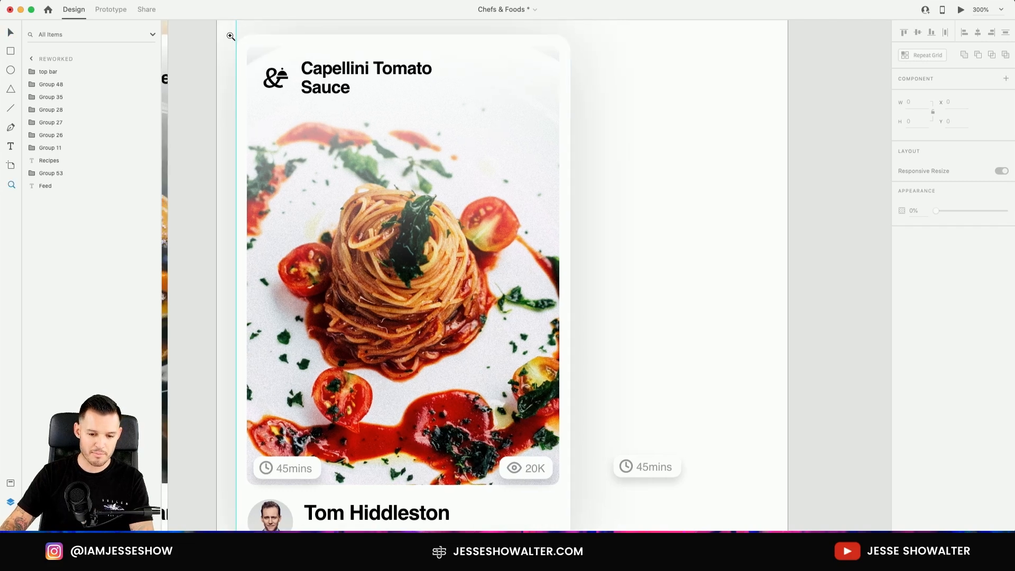
drag(229, 34, 317, 116)
key(v)
double_click(360, 84)
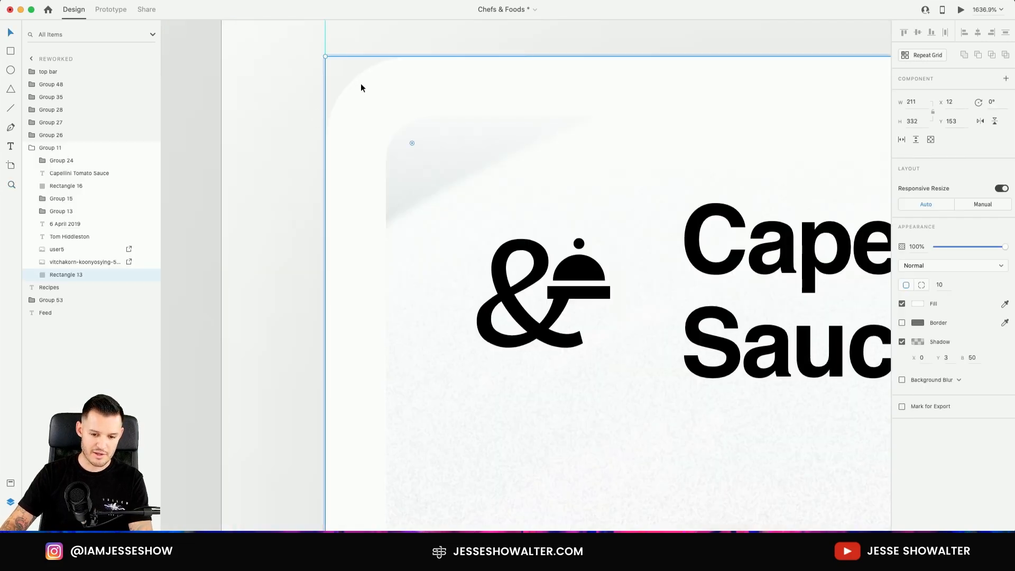
scroll(446, 186, down, 10)
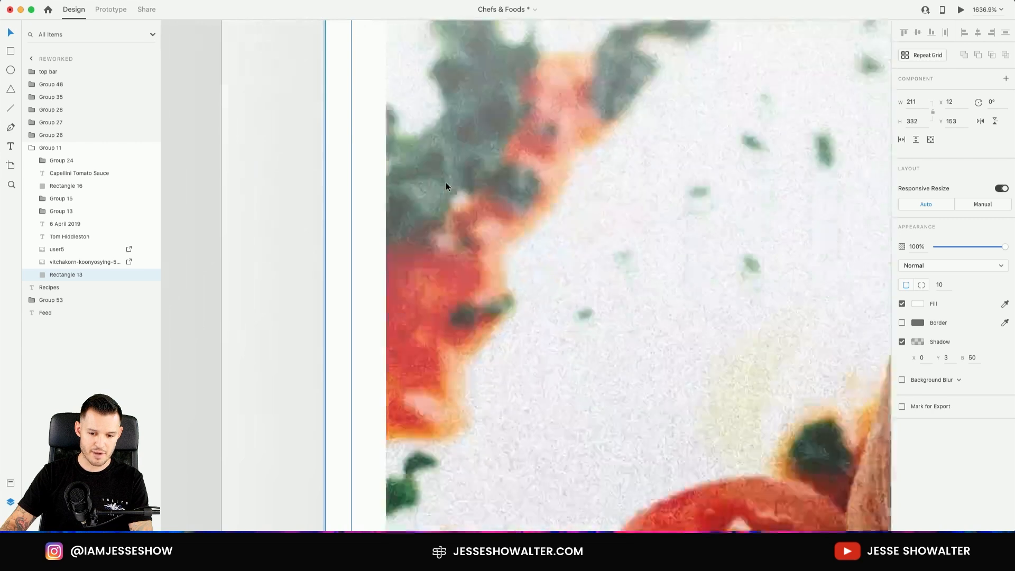
scroll(446, 186, down, 10)
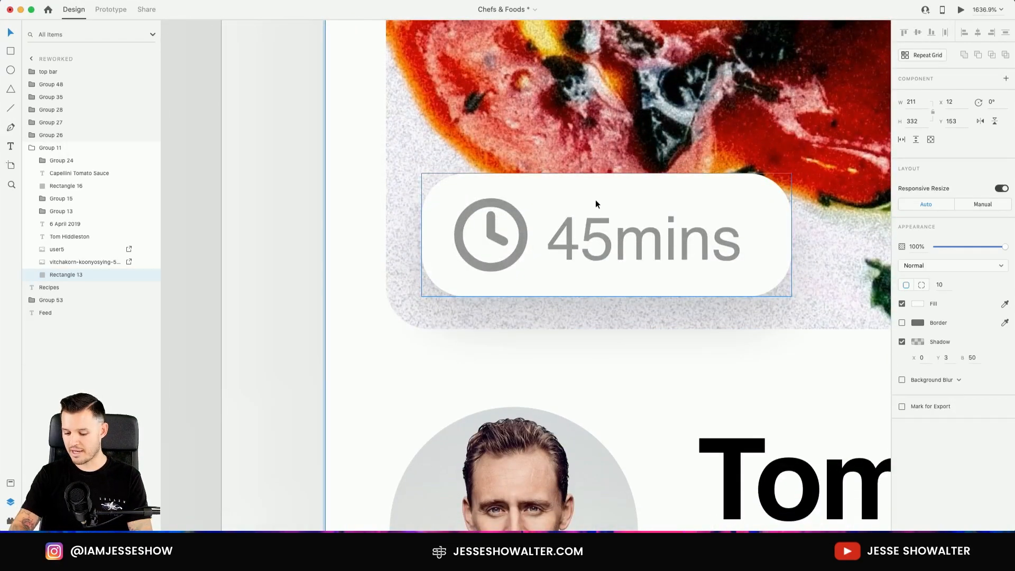
key(super+minus)
key(super+minus)
key(super+minus)
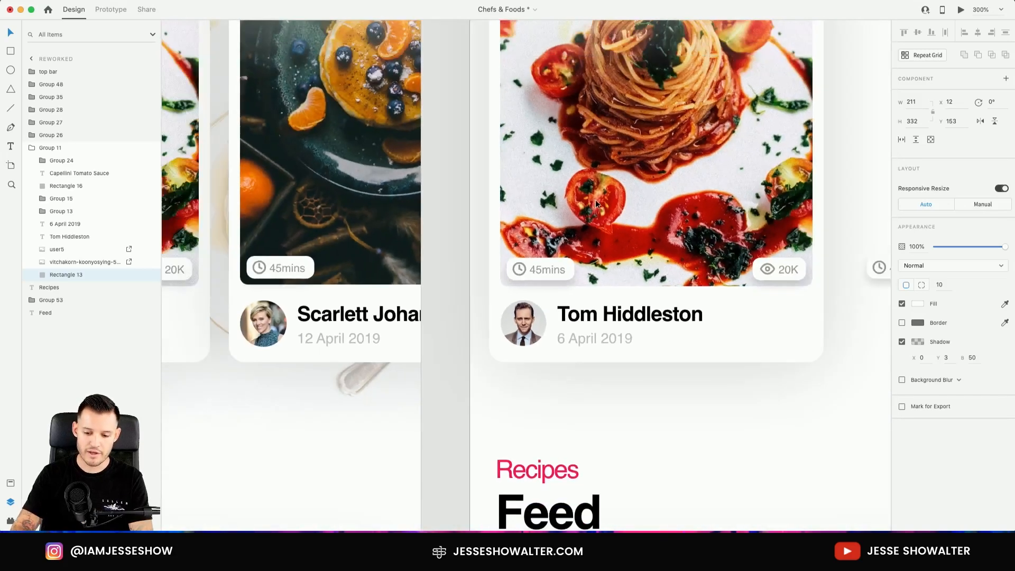
scroll(659, 185, up, 3)
Select the Capellini card's white background rectangle and compare it without and with its shadow.
click(567, 109)
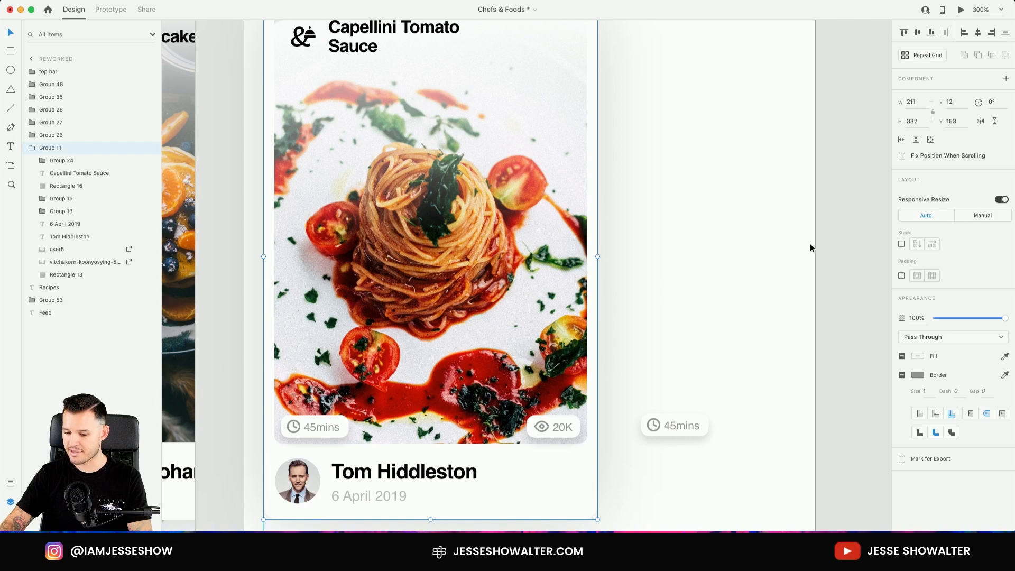
scroll(812, 248, up, 5)
scroll(812, 248, left, 3)
double_click(671, 135)
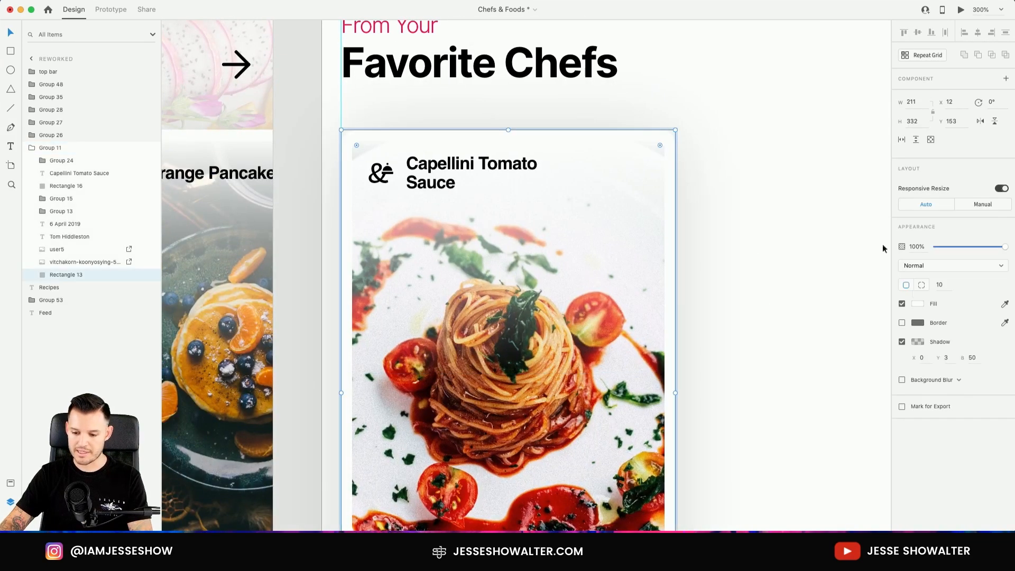
click(902, 342)
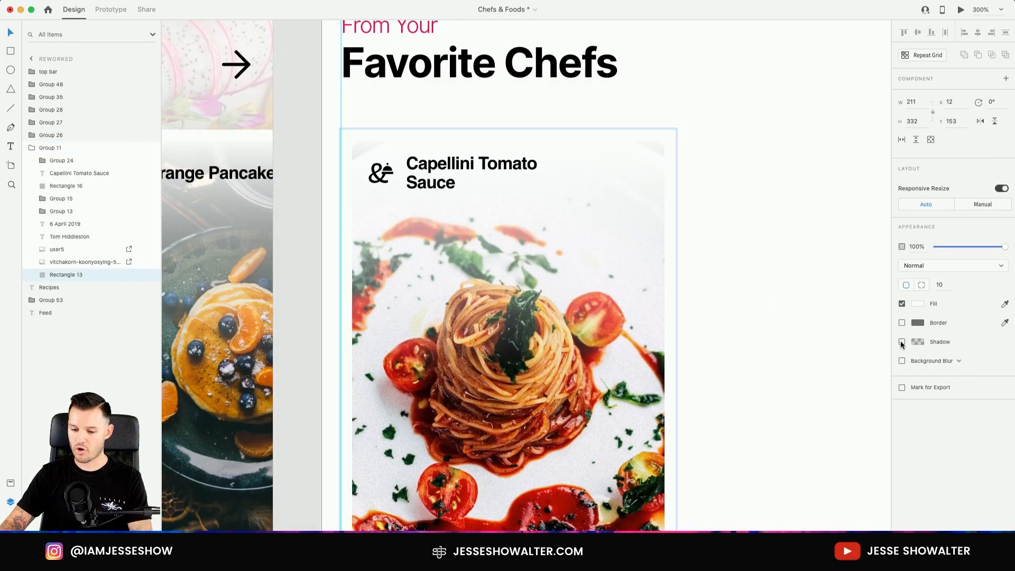
click(900, 341)
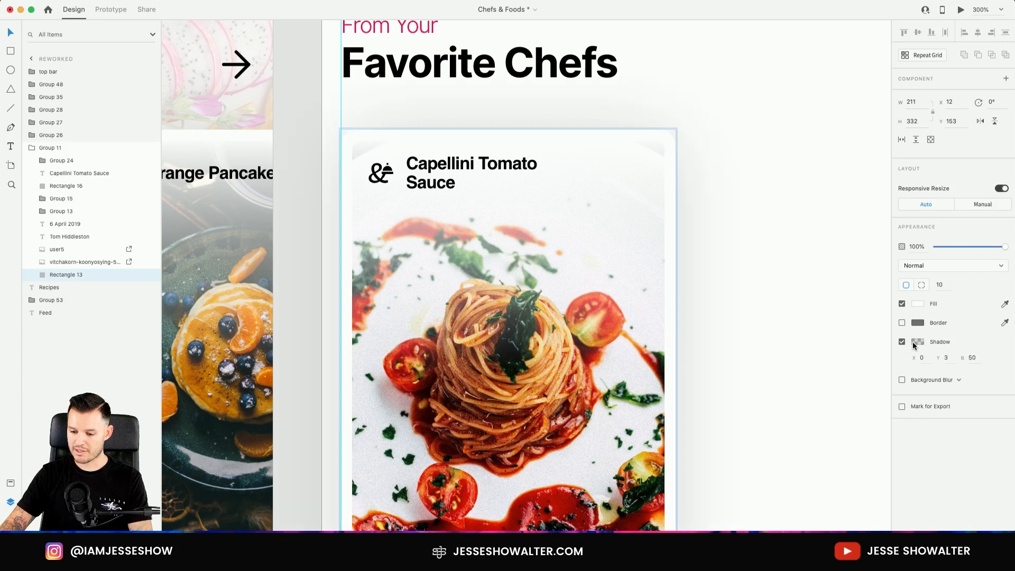
Soften the card background's shadow by setting its blur to 7 and its colour opacity to 9%.
click(918, 342)
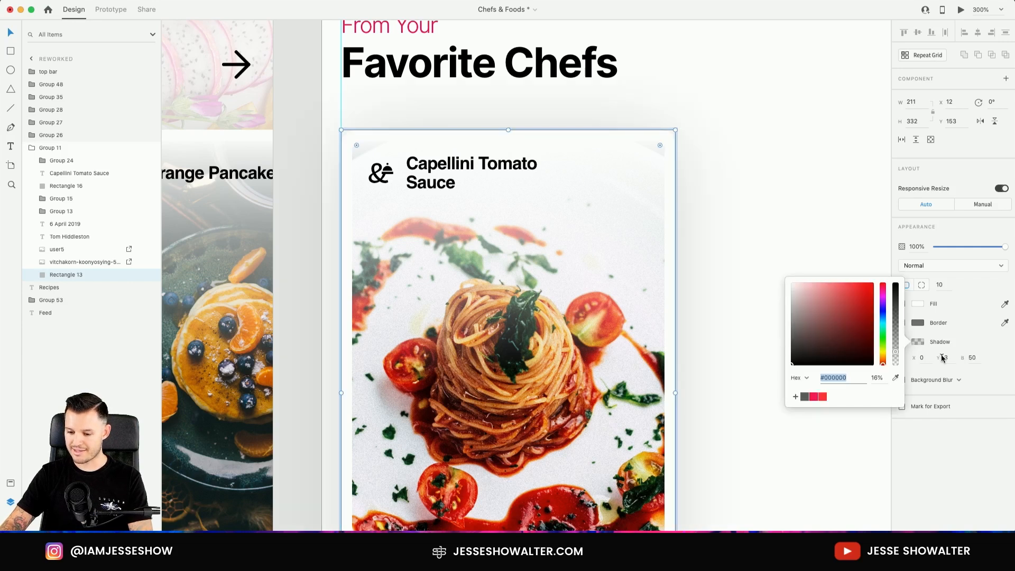
click(978, 361)
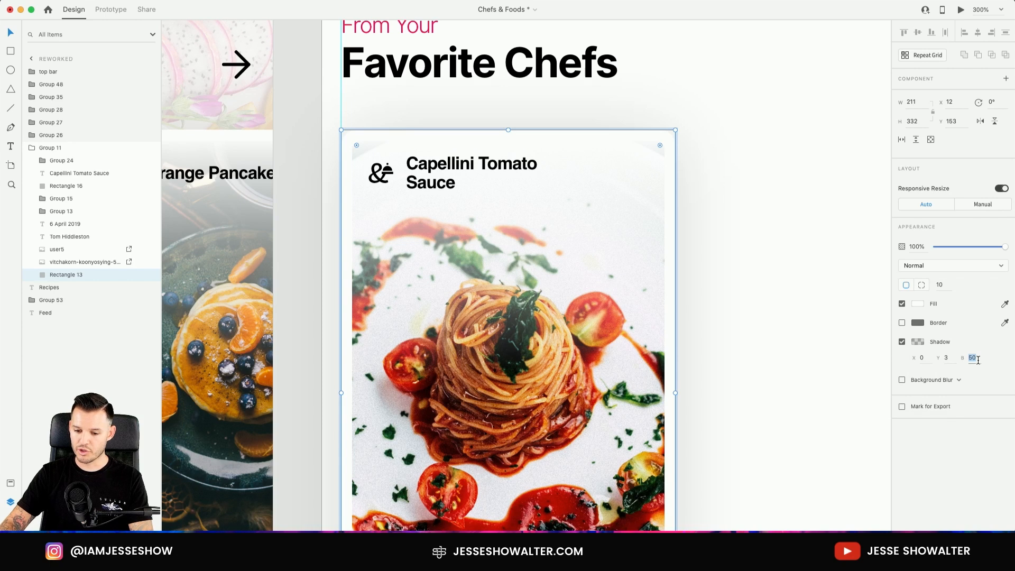
text(0)
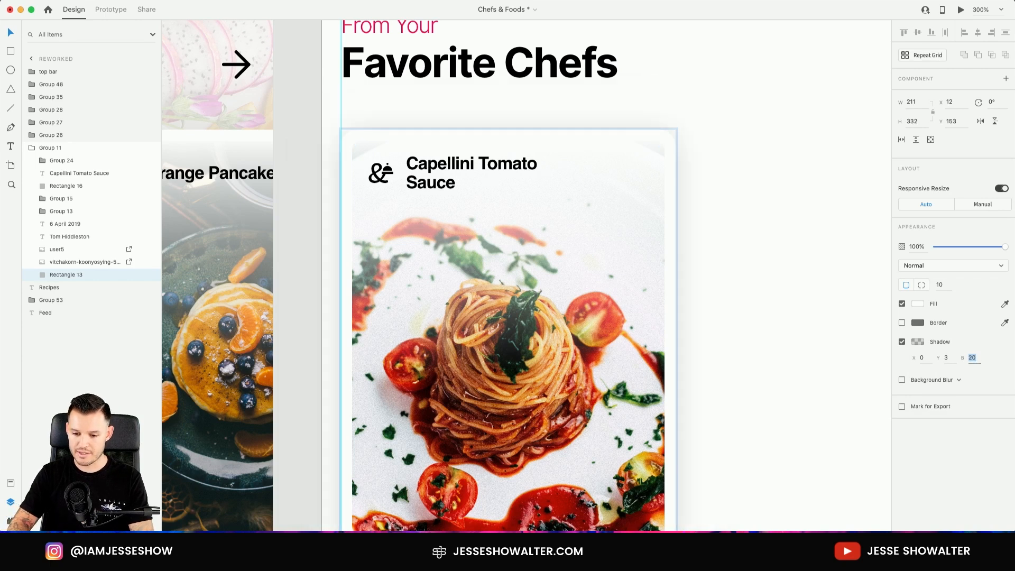
text(2)
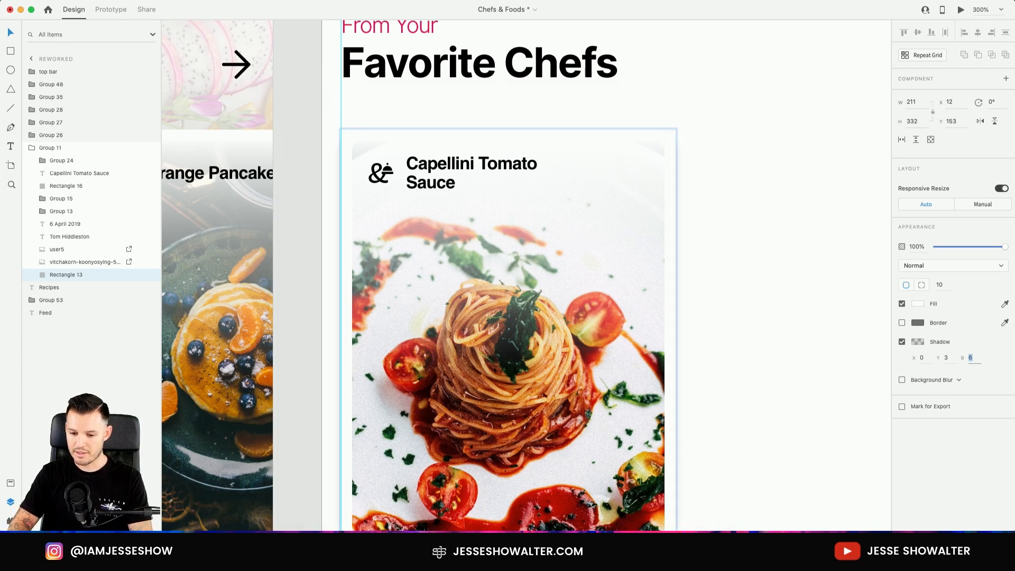
click(919, 342)
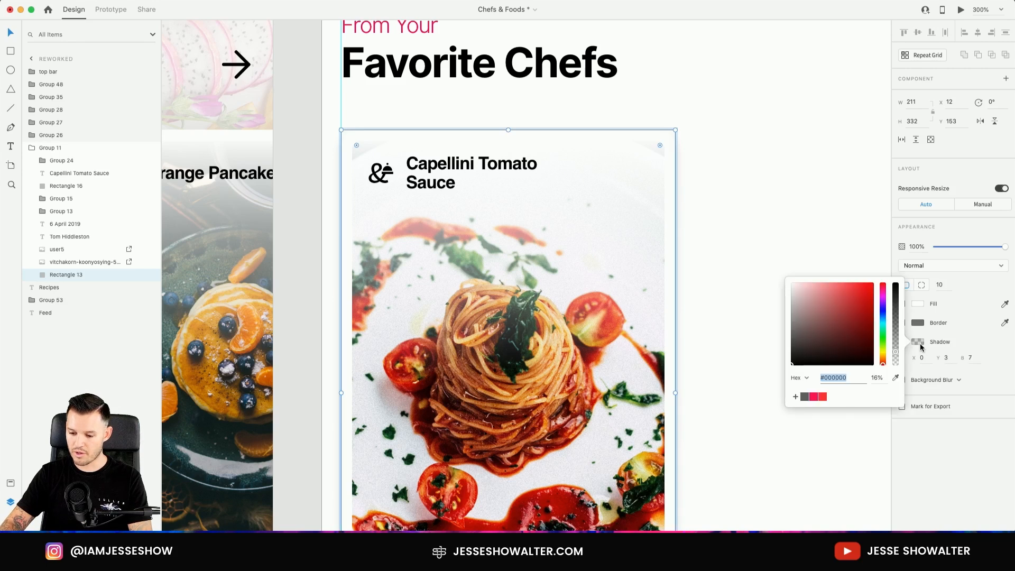
drag(896, 357, 896, 361)
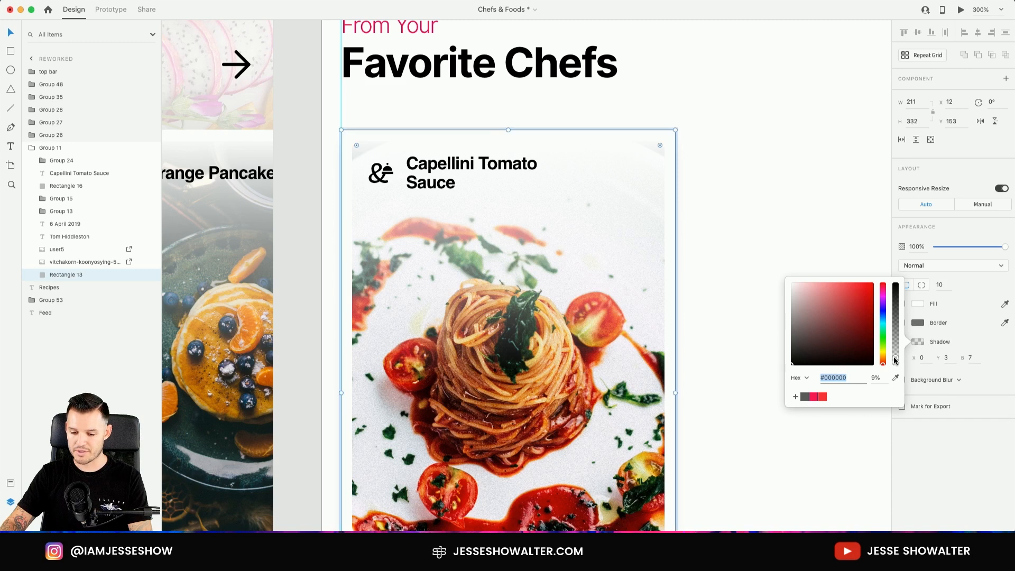
click(786, 246)
Compare the reworked Capellini card's shadow with the card on the original artboard.
scroll(750, 229, down, 6)
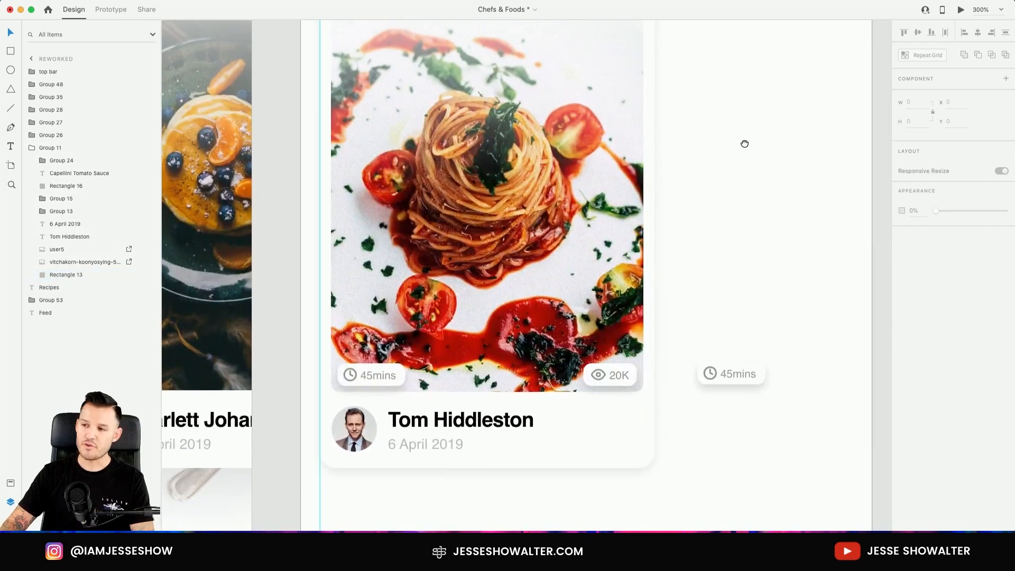
drag(745, 146, 743, 211)
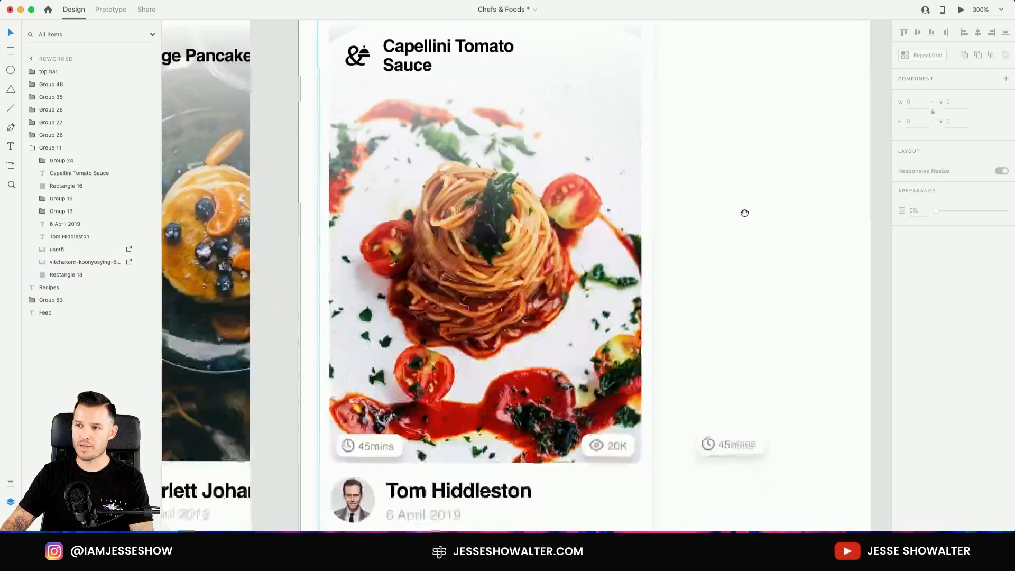
scroll(614, 252, left, 5)
scroll(613, 252, right, 6)
scroll(551, 195, up, 3)
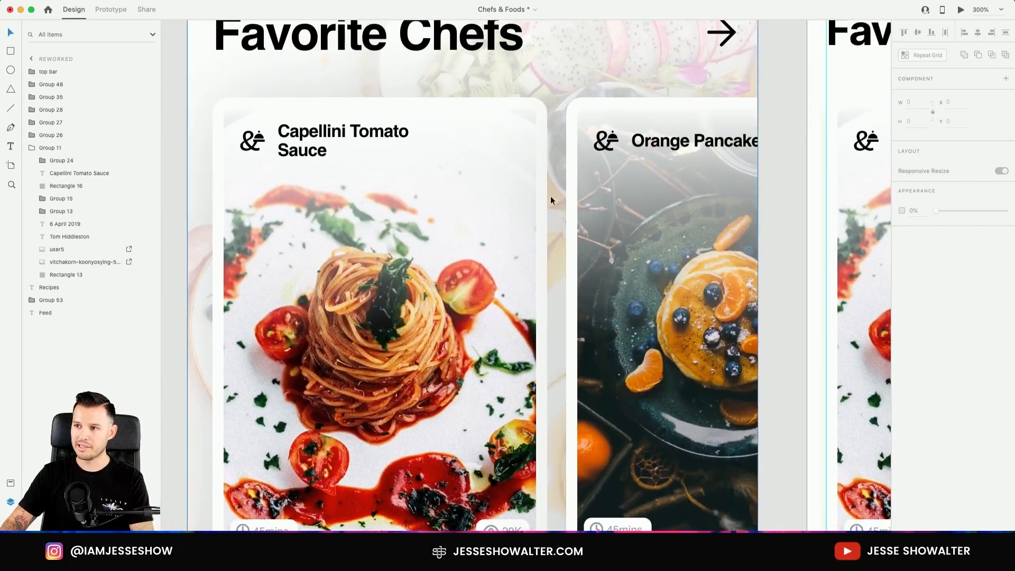
scroll(530, 80, right, 9)
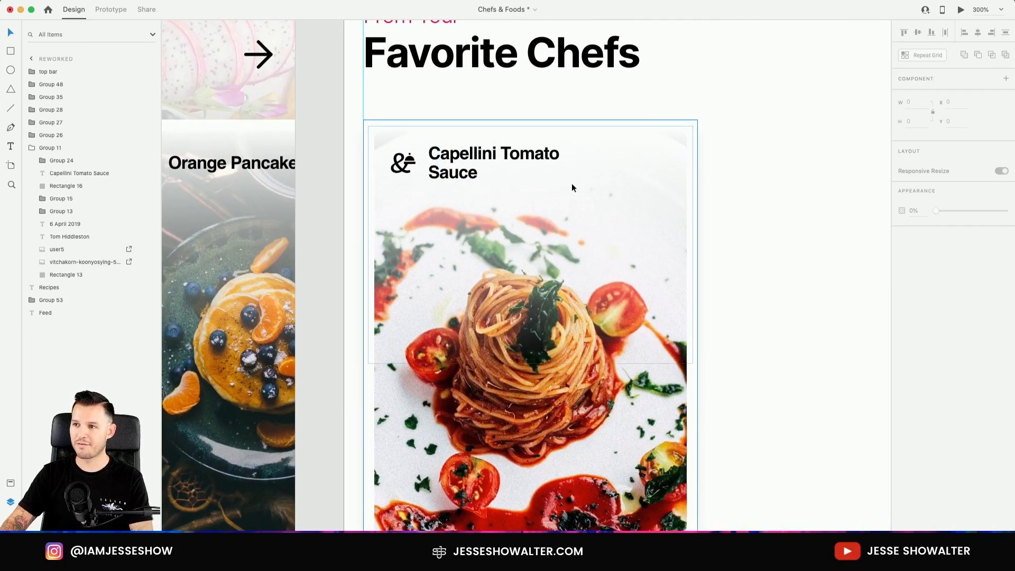
Set the vertical shadow offset of the Capellini card's background rectangle to 9.
click(572, 187)
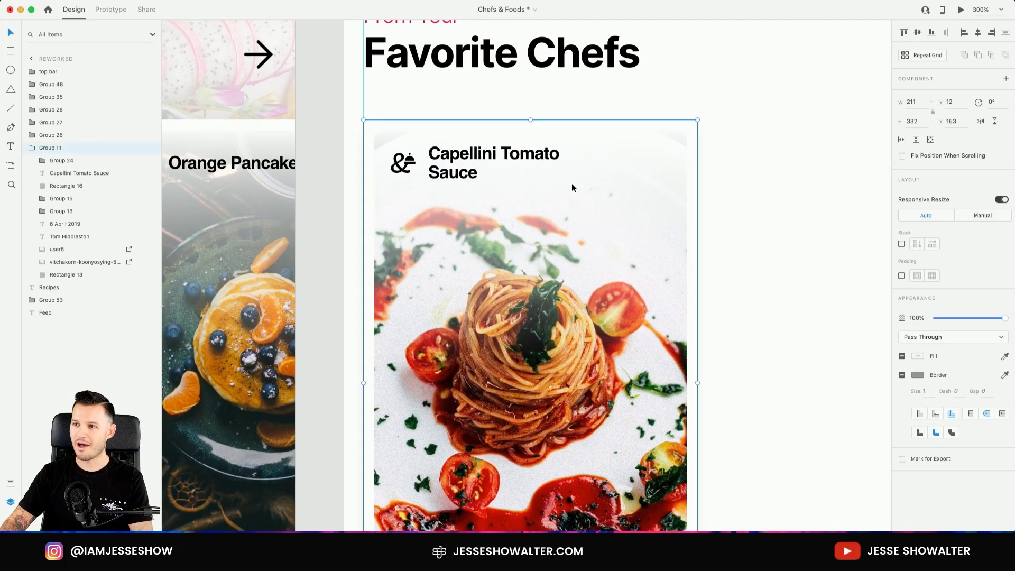
double_click(694, 125)
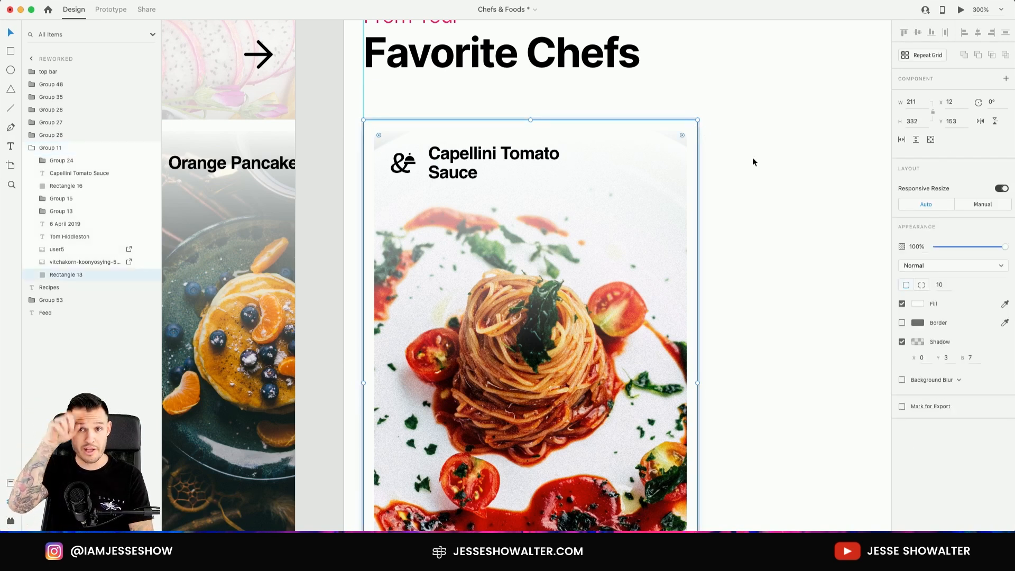
click(947, 357)
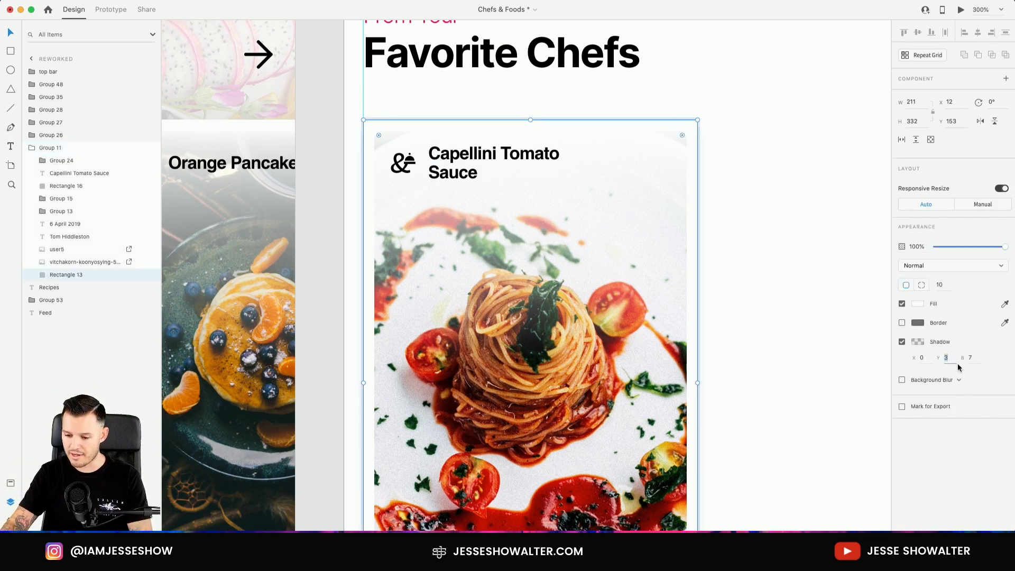
key(shift+Up)
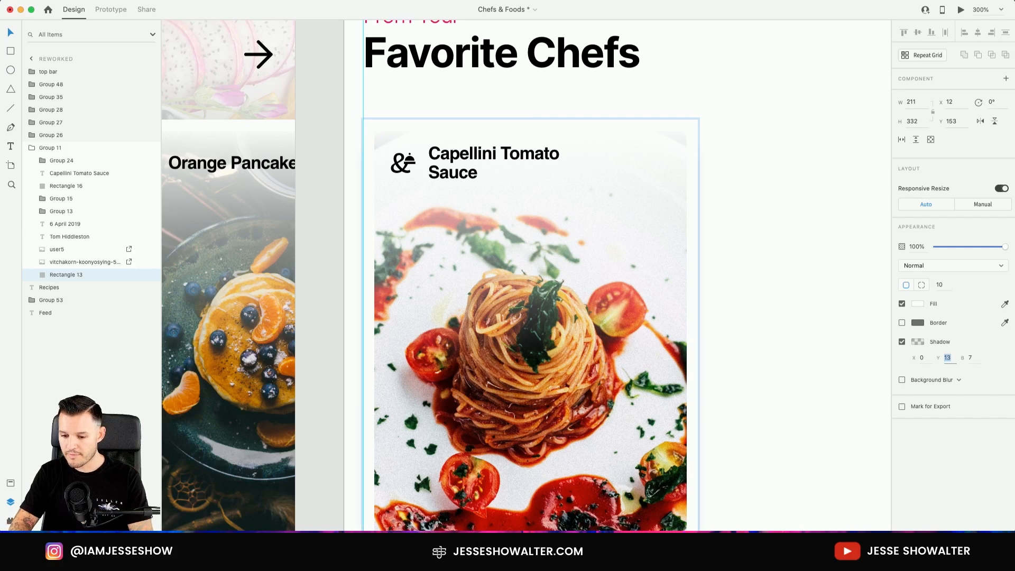
scroll(794, 318, down, 6)
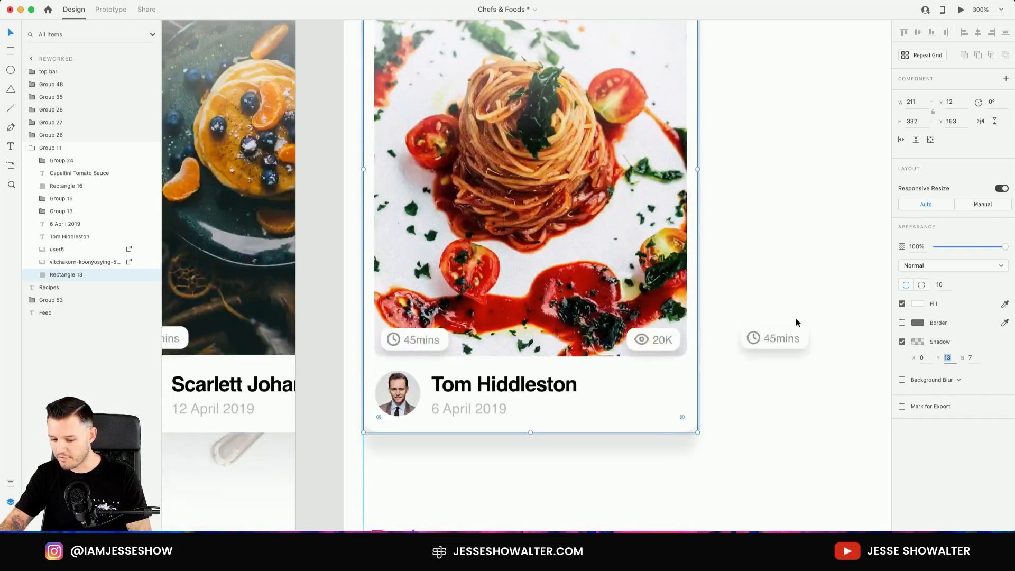
key(Down)
key(Down)
key(Down)
key(Down)
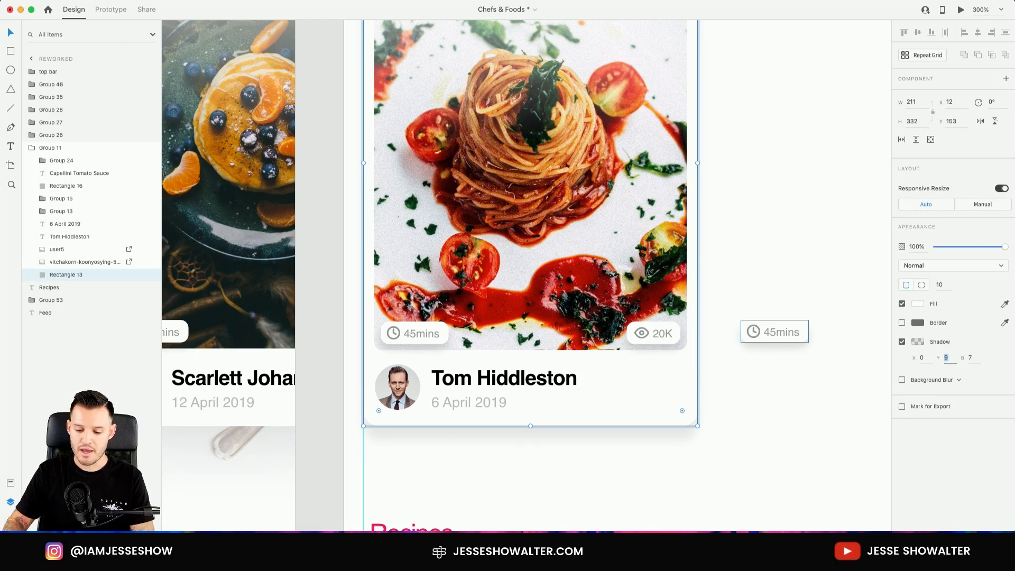
Set the card shadow's blur to 10 and lower its colour opacity further below 9%.
key(Up)
key(Up)
key(Up)
click(919, 342)
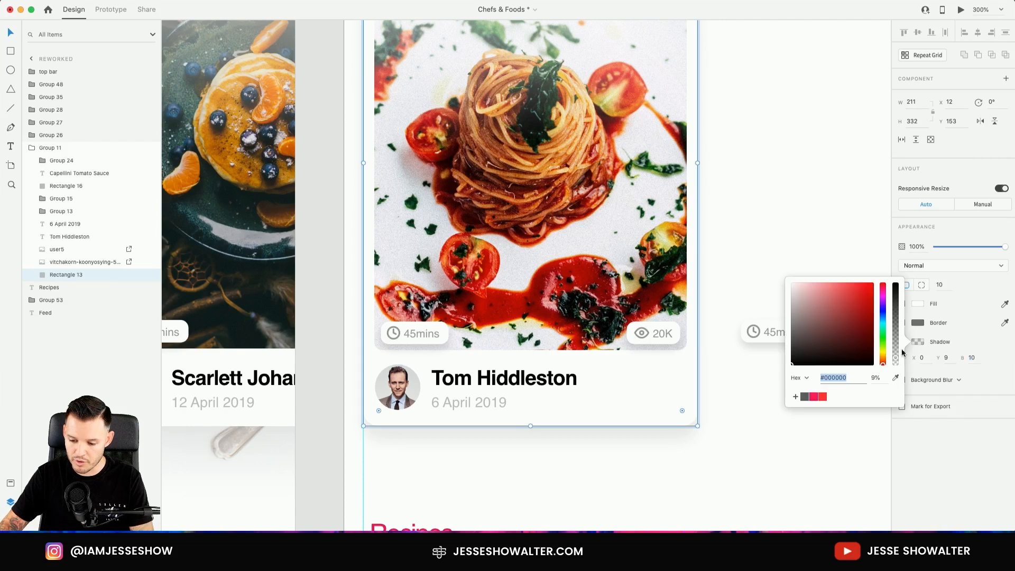
click(898, 362)
drag(898, 363, 897, 364)
click(837, 459)
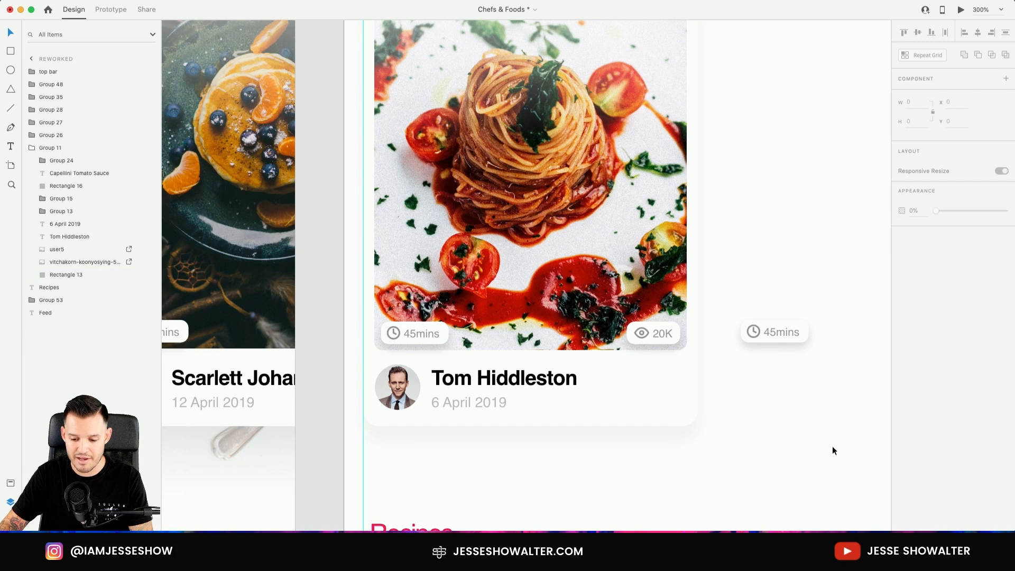
drag(784, 127, 747, 449)
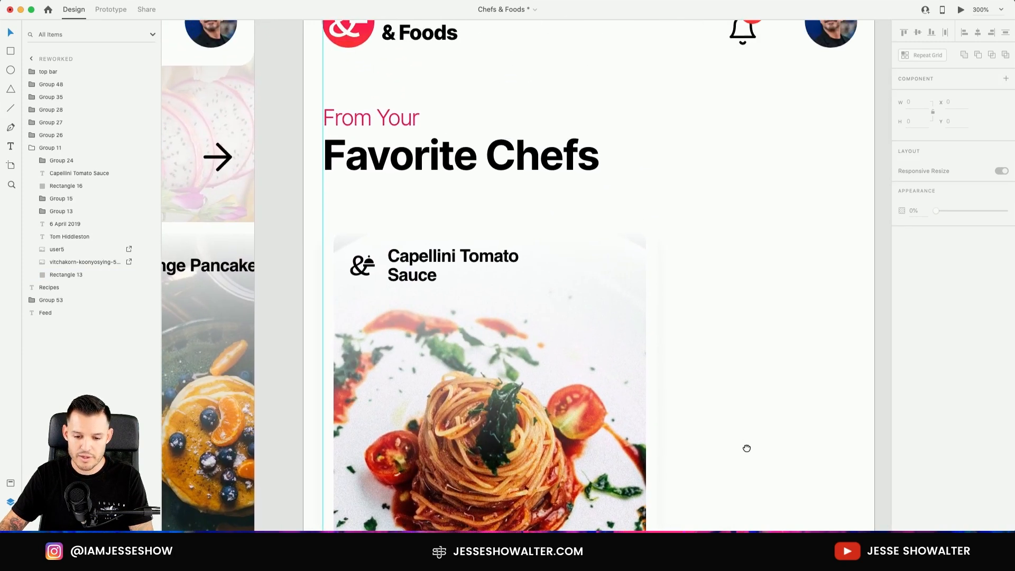
drag(758, 316, 752, 374)
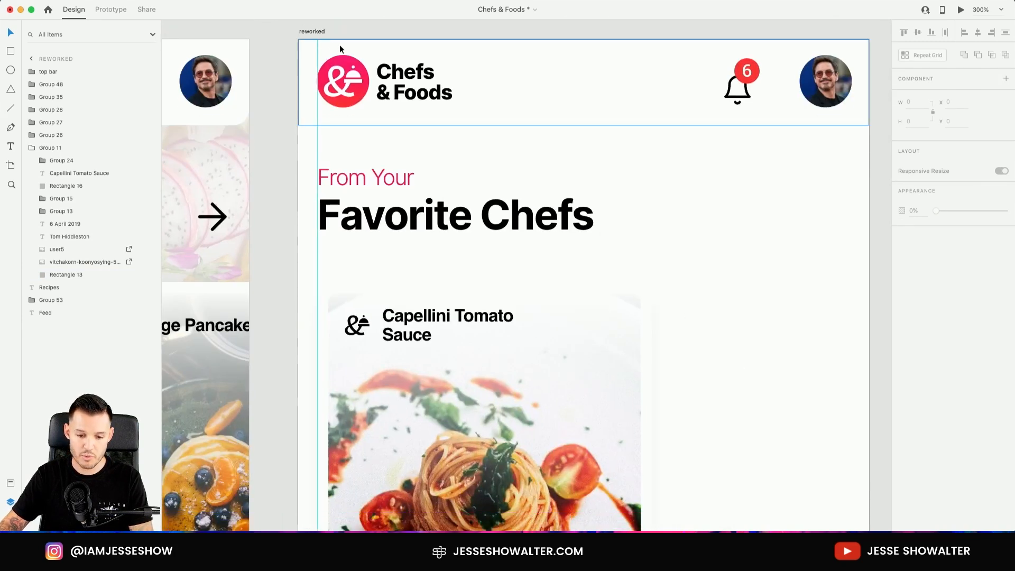
Change the fill colour of the reworked artboard to the off-white #FAFAFA.
click(312, 31)
click(920, 281)
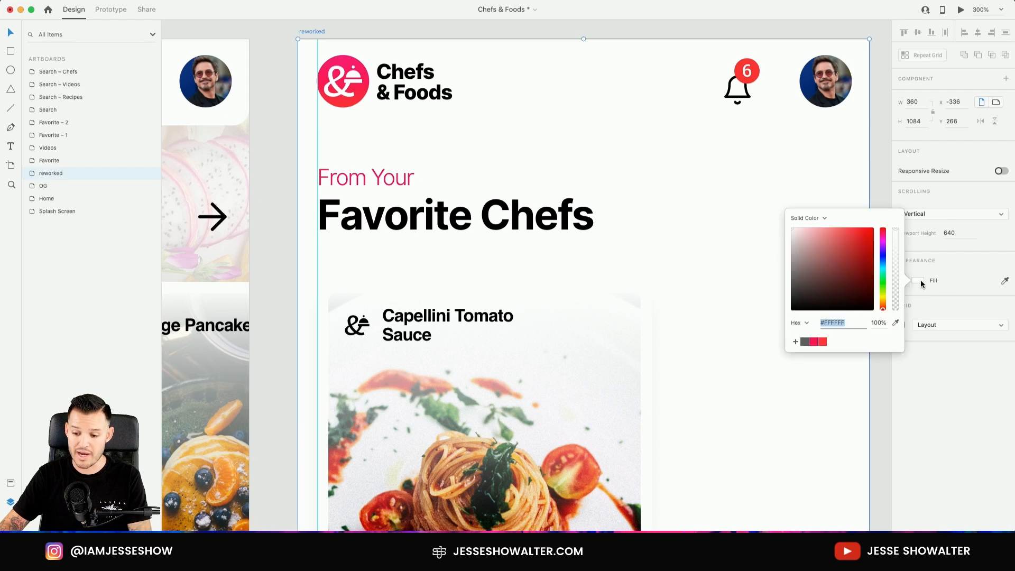
click(791, 230)
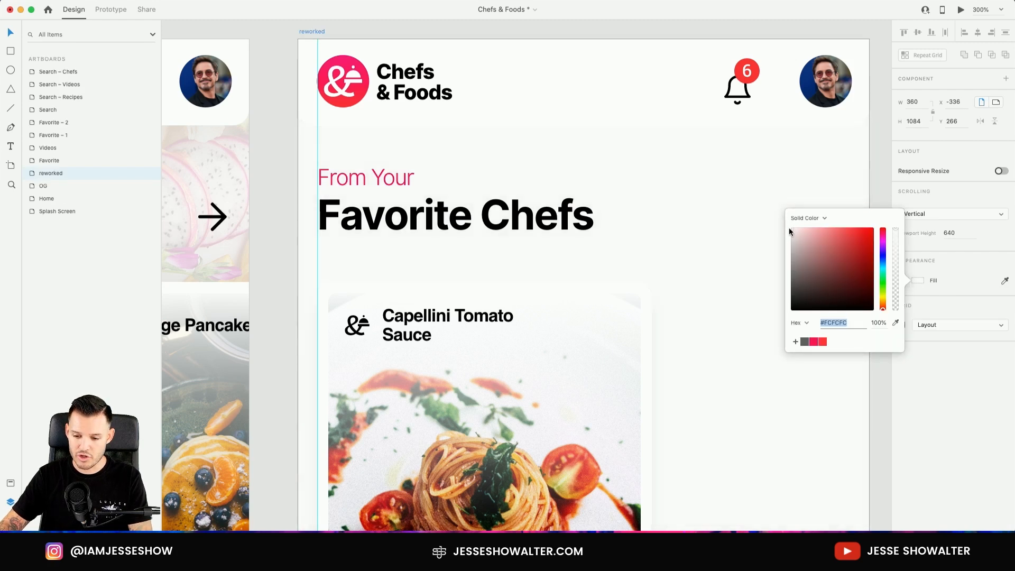
click(789, 229)
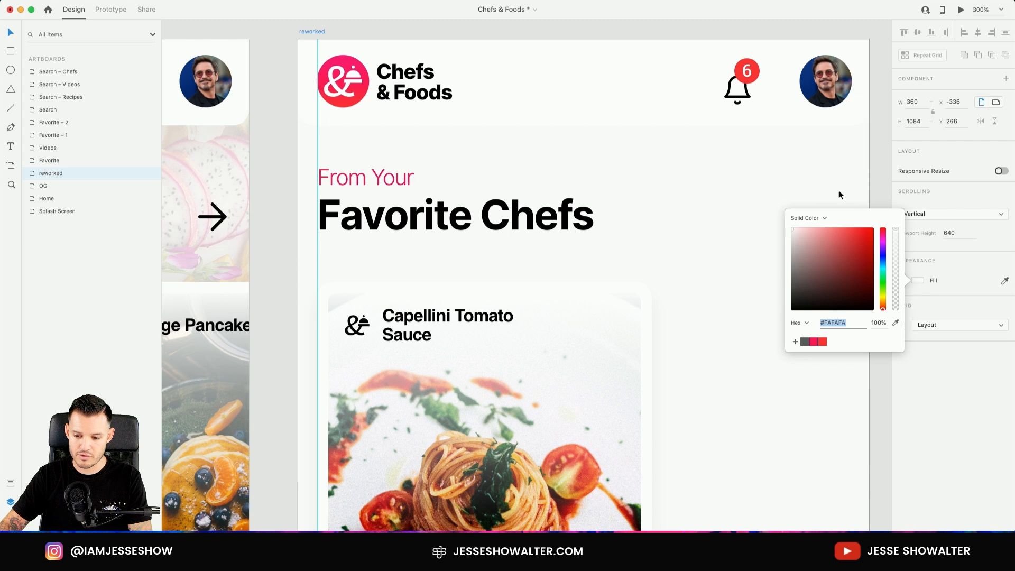
click(882, 178)
Add a vertical guide near the right edge of the reworked artboard to mark its side margin.
drag(788, 322, 778, 94)
scroll(779, 90, down, 5)
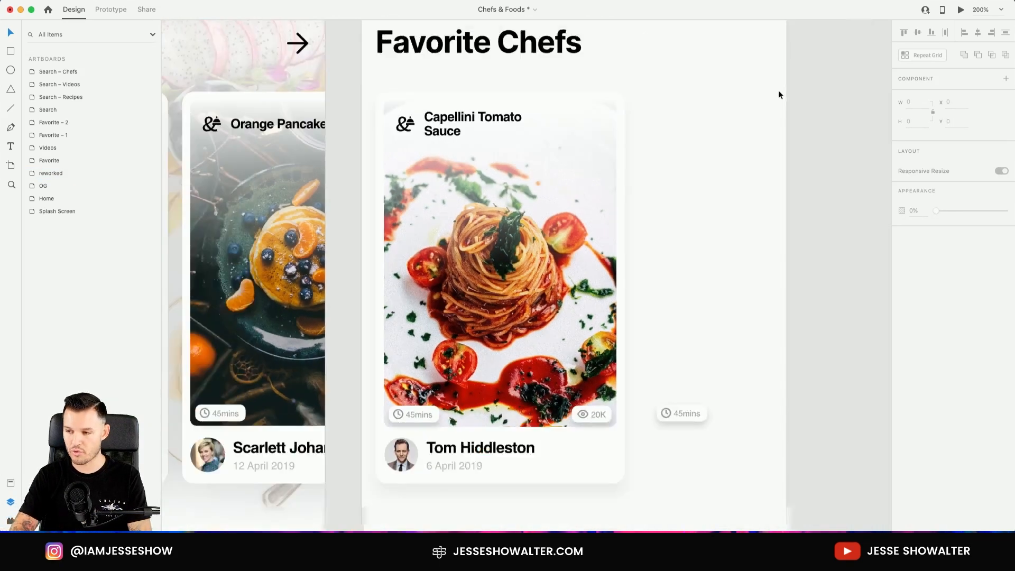
scroll(826, 200, down, 1)
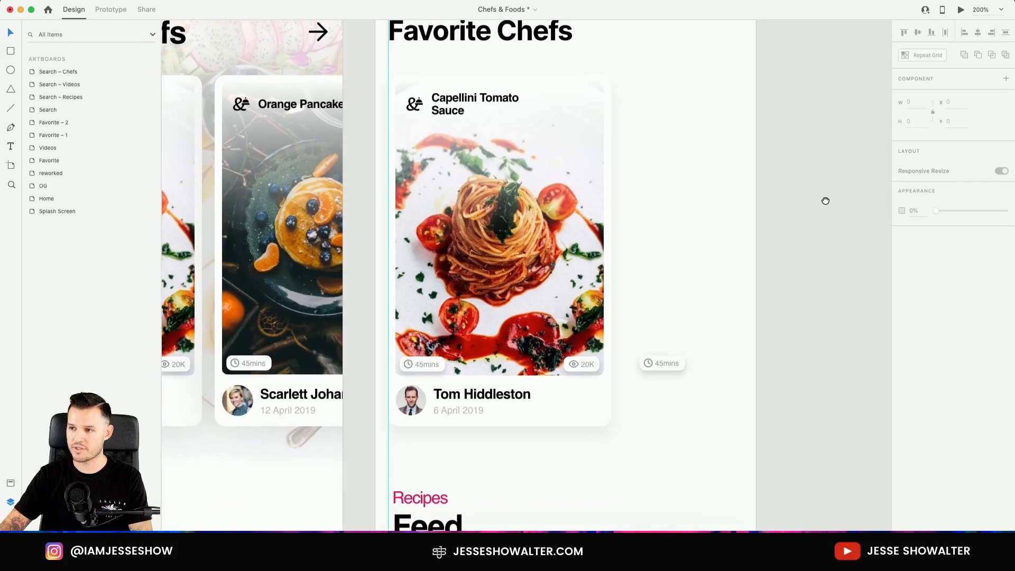
scroll(824, 206, up, 1)
scroll(805, 208, up, 5)
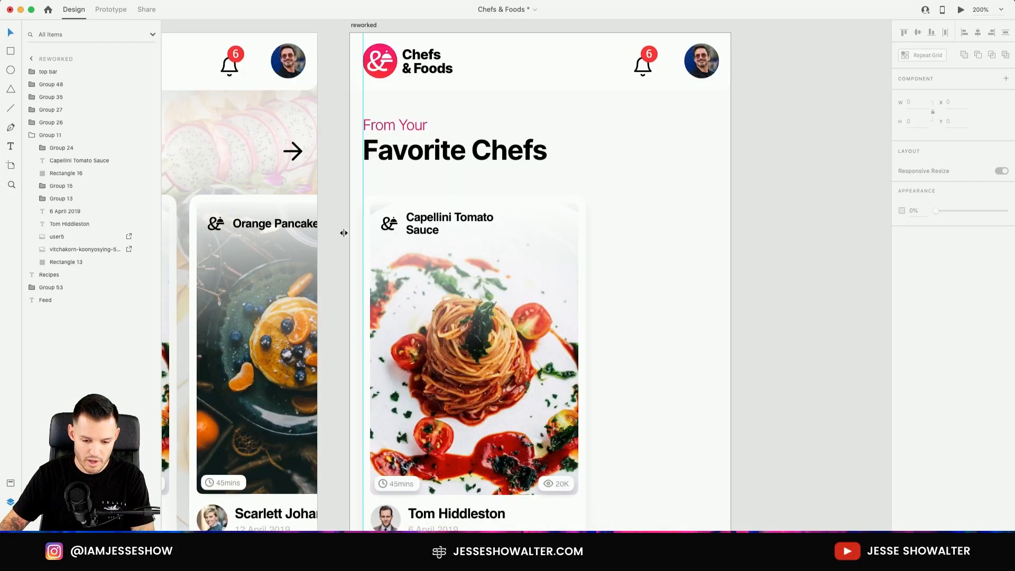
drag(350, 230, 718, 220)
Shift the profile picture in the top bar slightly left so its right edge meets the right margin guide.
key(z)
drag(765, 31, 650, 116)
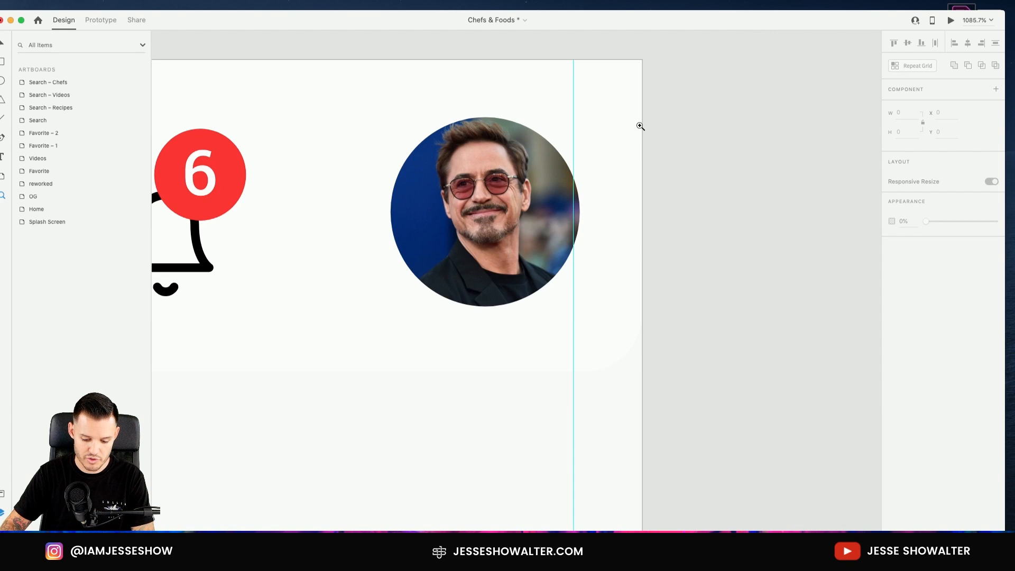
click(517, 182)
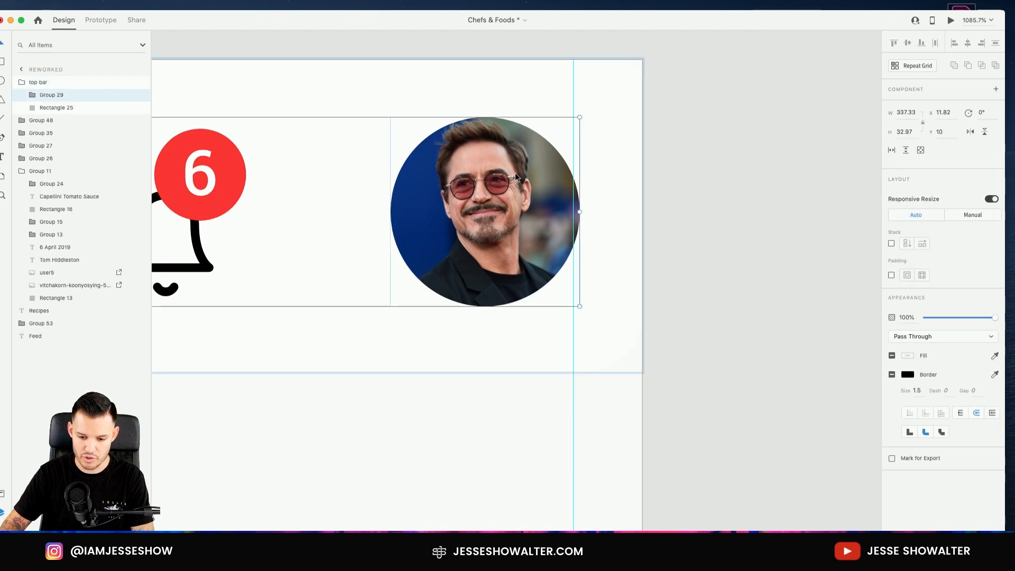
drag(518, 185, 511, 185)
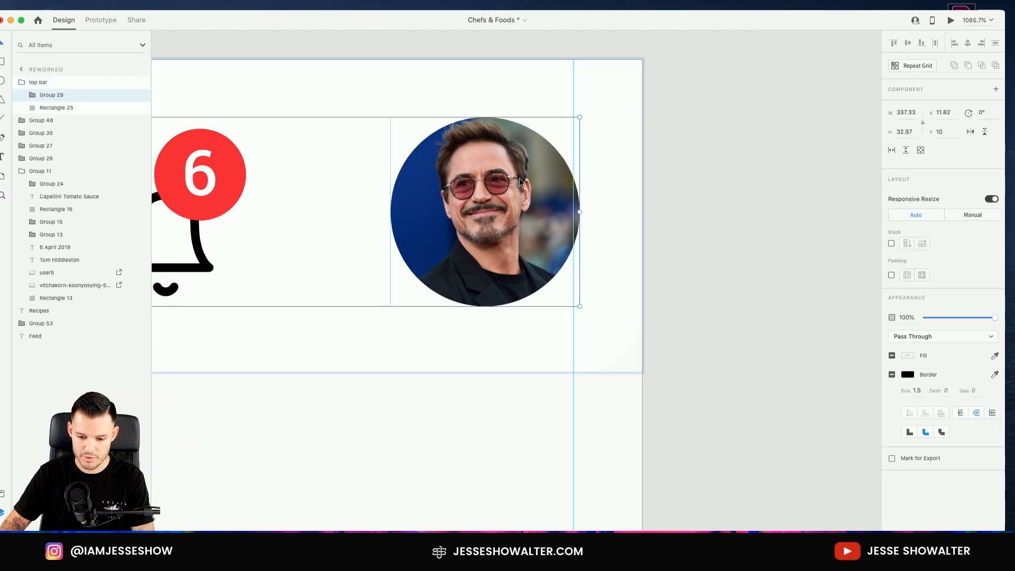
double_click(515, 187)
click(729, 171)
Scale the round logo in the reworked top bar down proportionally about its centre to about 28 px wide.
key(super+minus)
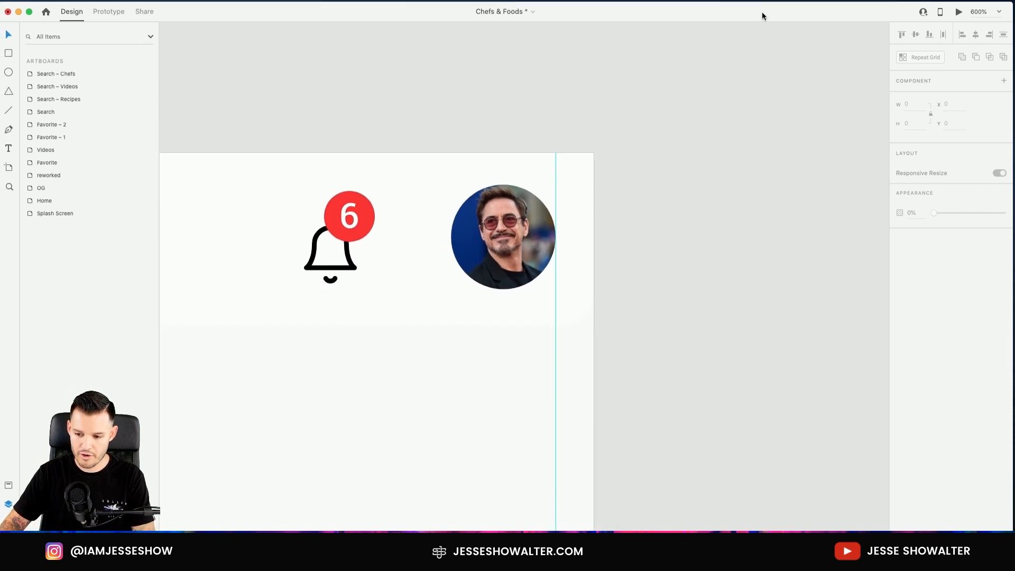
key(super+minus)
key(super+minus)
key(super+minus)
key(super+minus)
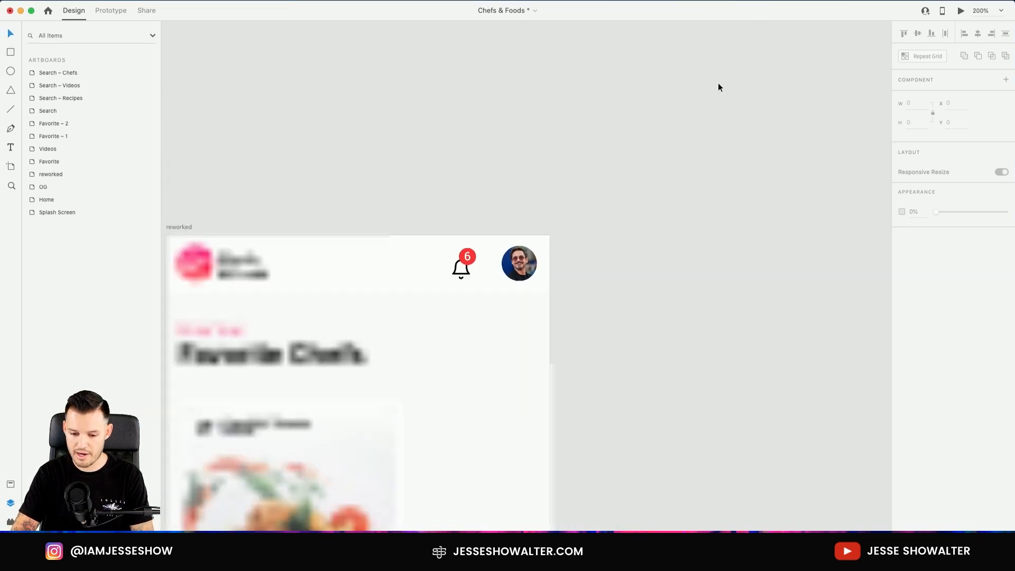
scroll(696, 206, down, 5)
scroll(696, 205, left, 4)
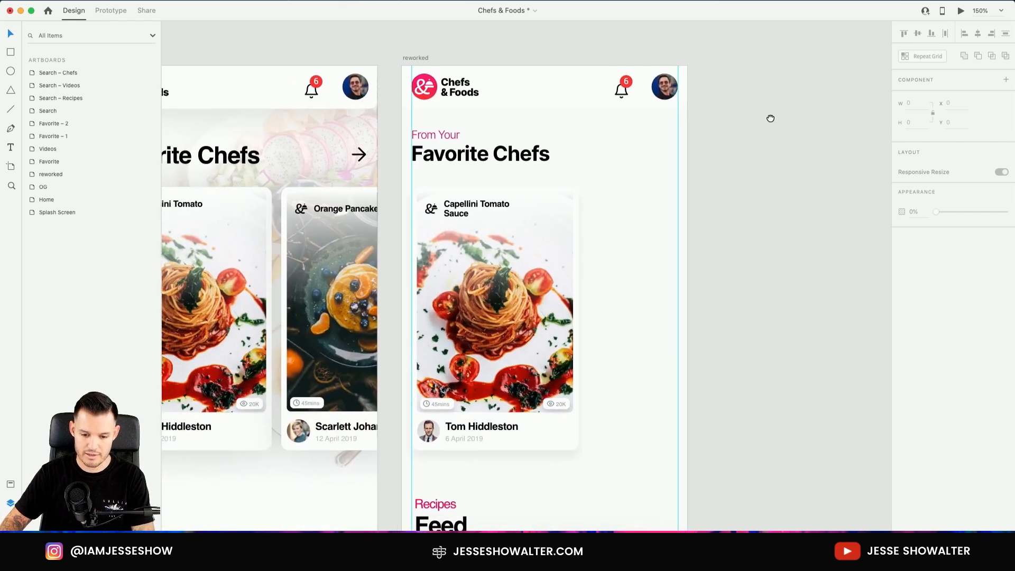
double_click(426, 87)
double_click(426, 87)
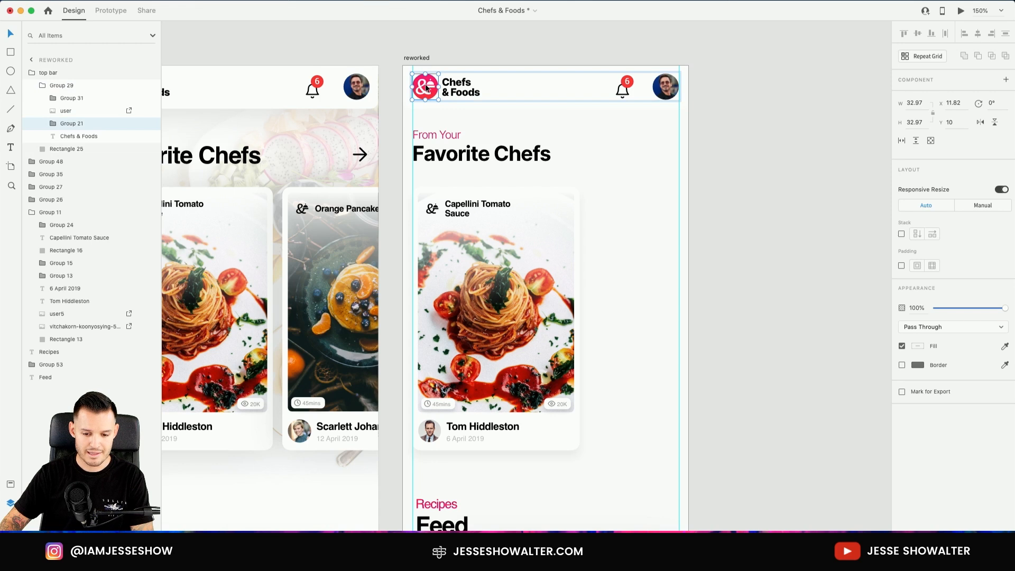
key(super+plus)
key(super+plus)
key(super+plus)
scroll(438, 78, up, 8)
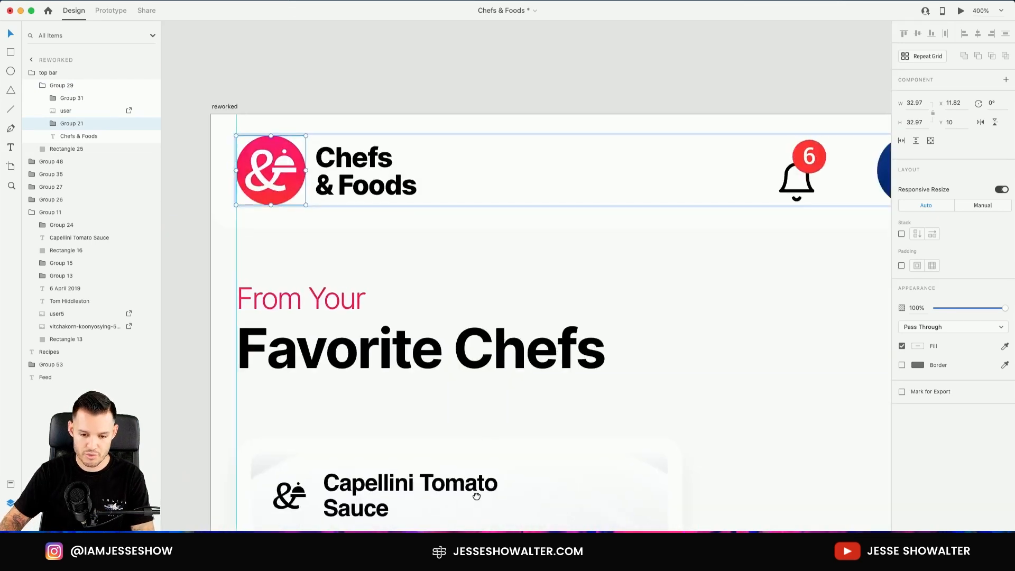
drag(309, 134, 304, 140)
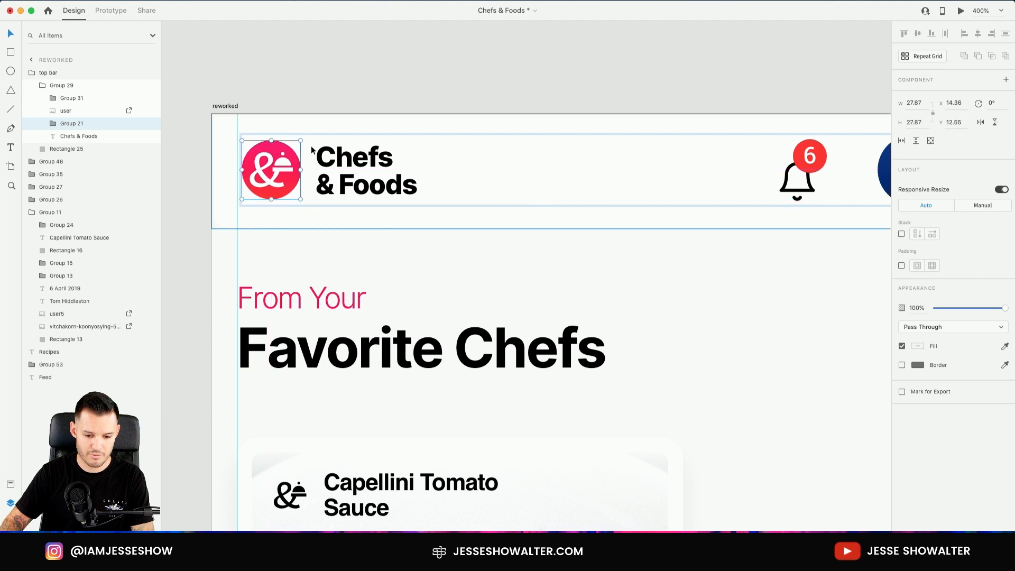
click(327, 111)
Nudge the round logo and the Chefs & Foods text left so the logo sits on the left margin guide.
click(344, 165)
double_click(344, 165)
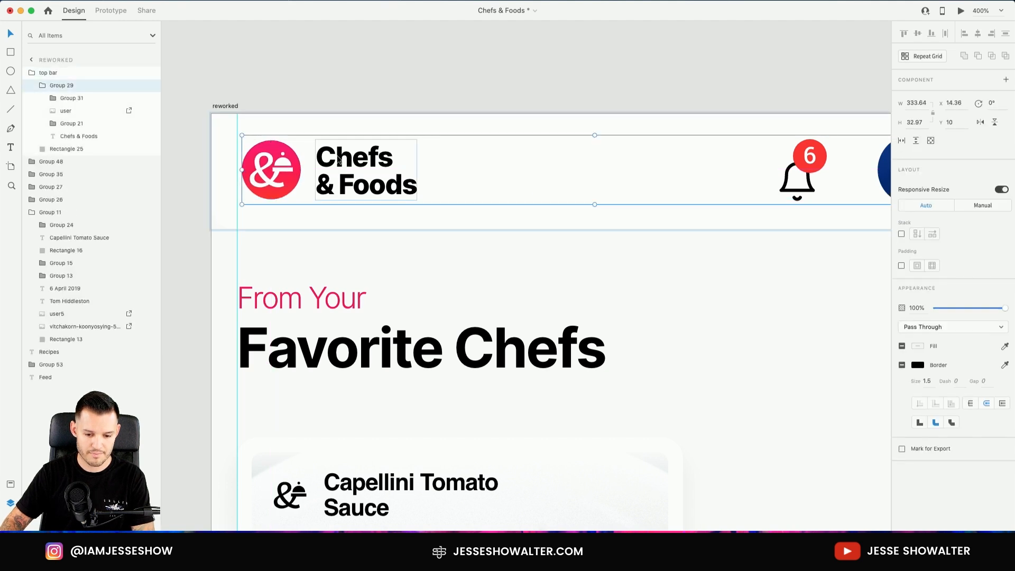
click(267, 169)
key(Left)
key(Left)
click(314, 94)
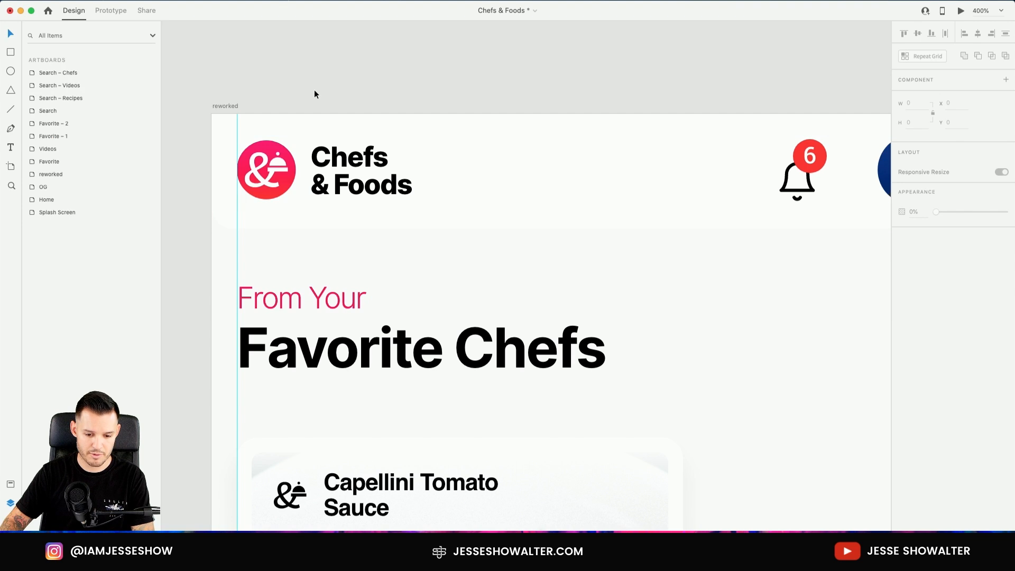
Delete the pasta photo from the Capellini Tomato Sauce card on the reworked artboard.
key(super+minus)
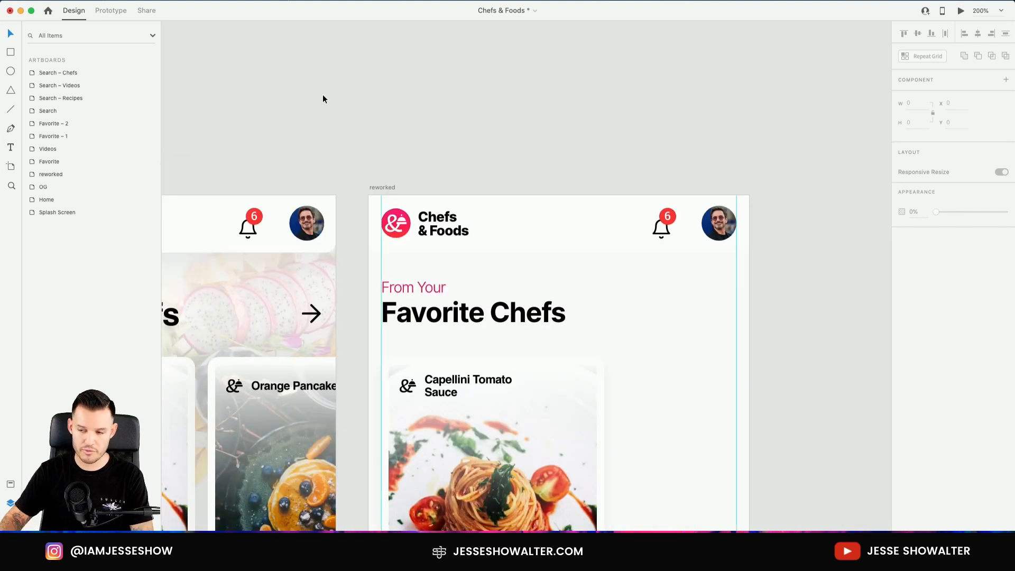
scroll(325, 109, down, 3)
scroll(325, 109, right, 2)
scroll(326, 109, down, 2)
scroll(325, 109, left, 1)
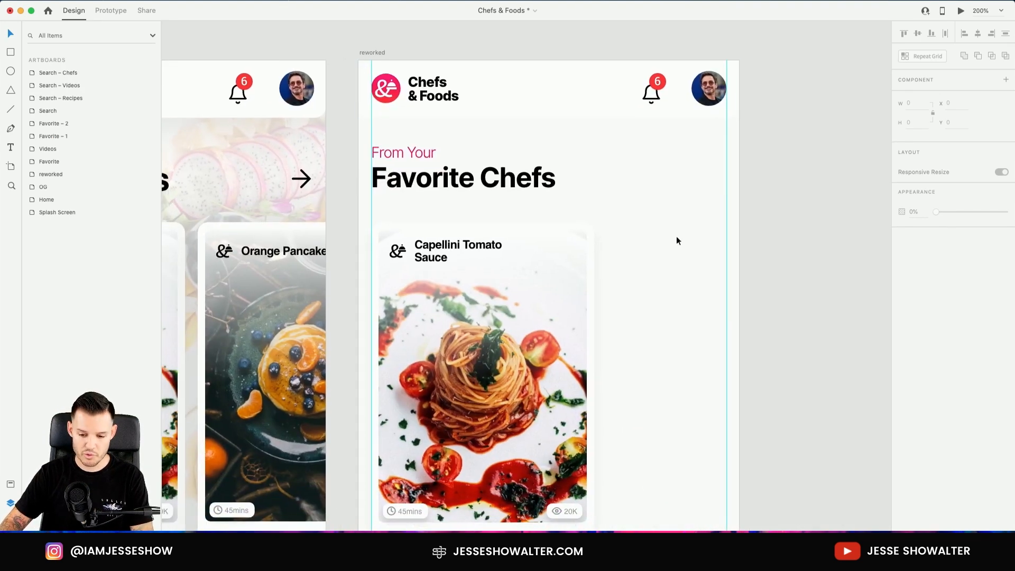
scroll(739, 253, down, 3)
scroll(739, 253, left, 1)
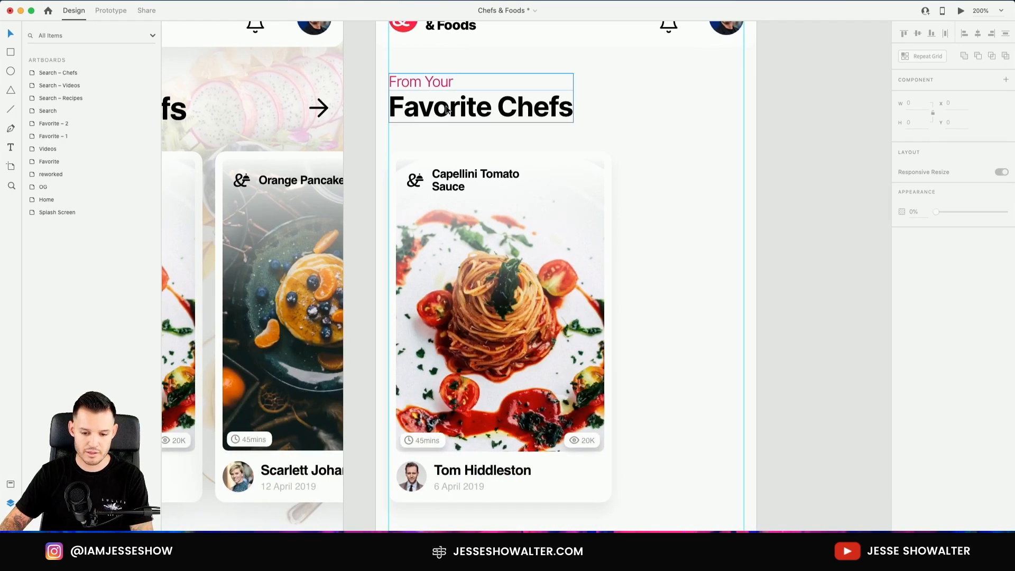
key(super+plus)
scroll(619, 195, up, 2)
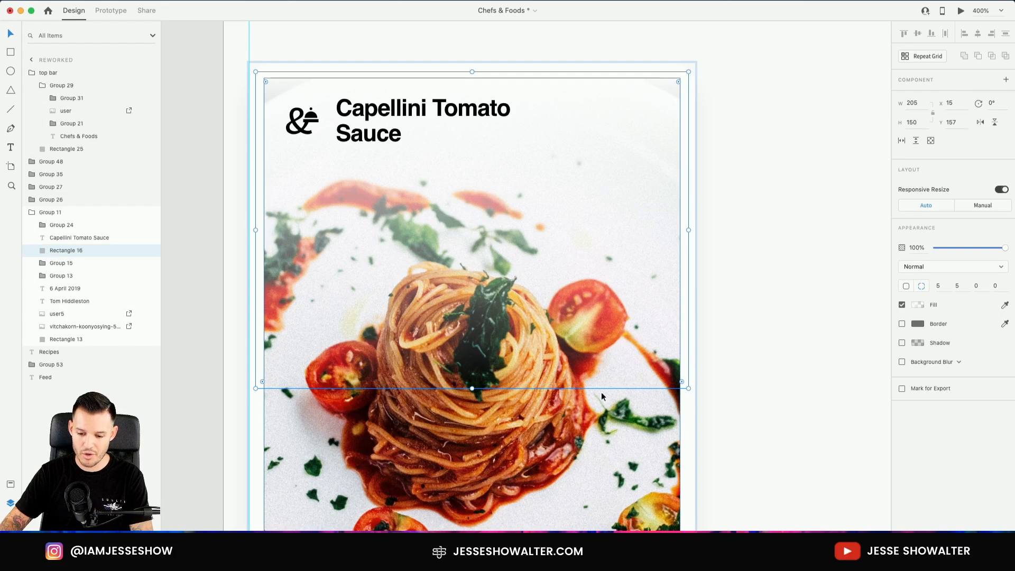
click(611, 438)
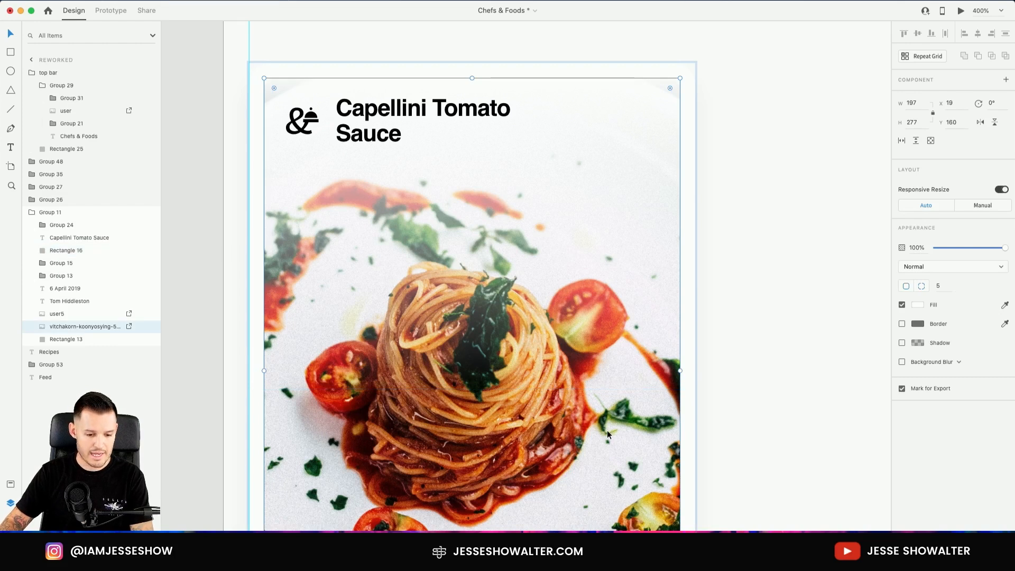
key(Delete)
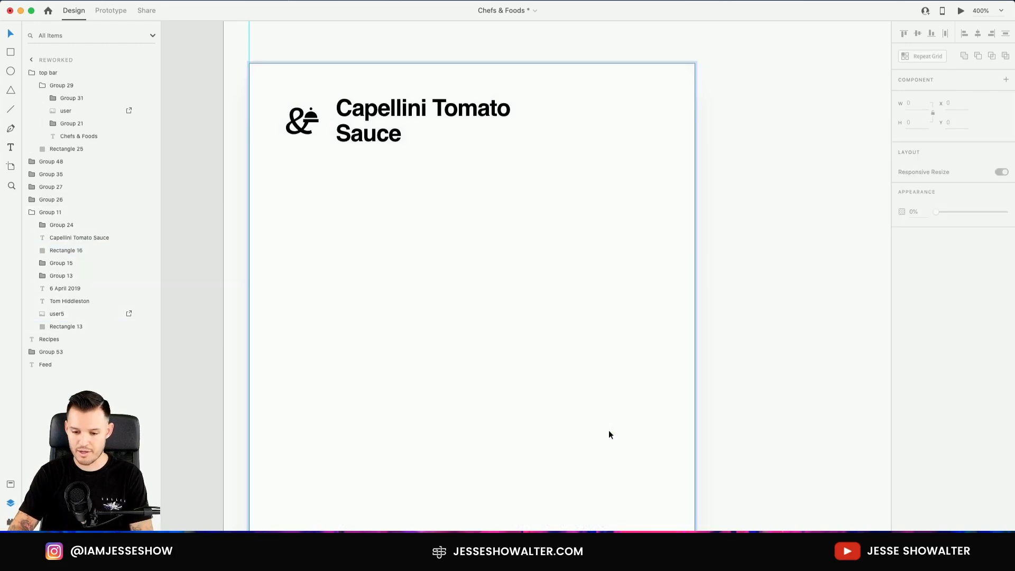
Delete the gradient overlay rectangle and the small black logo icon from the Capellini card.
click(508, 224)
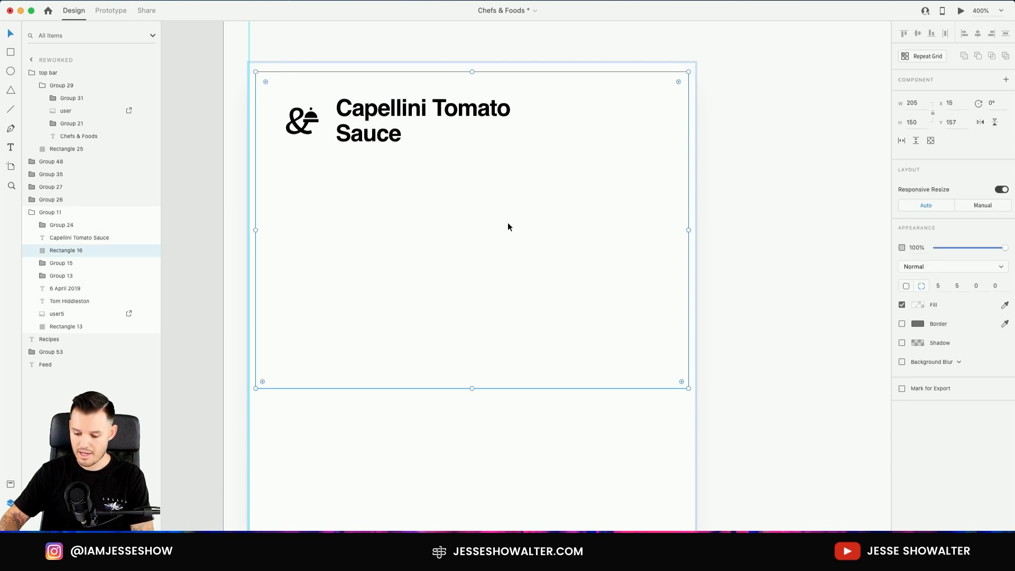
key(Delete)
click(303, 130)
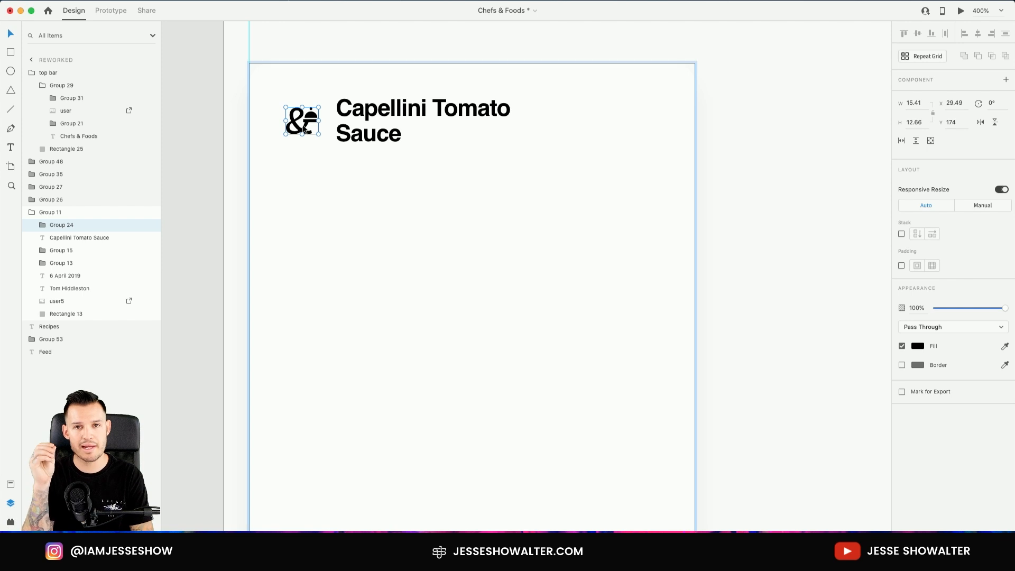
key(Delete)
Move the card title left and put Capellini Tomato Sauce on a single line.
drag(452, 123, 410, 124)
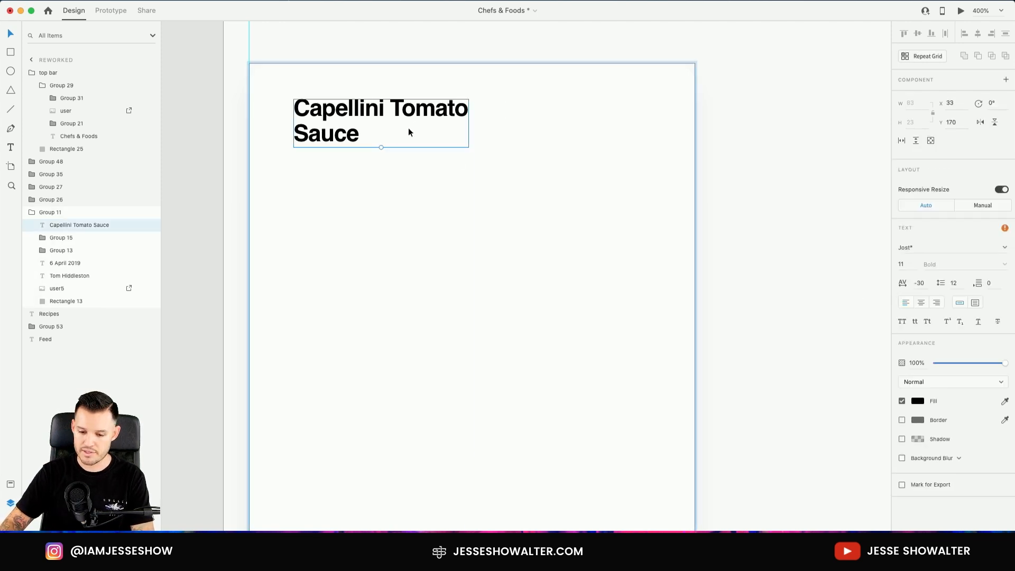
double_click(308, 132)
click(306, 132)
key(BackSpace)
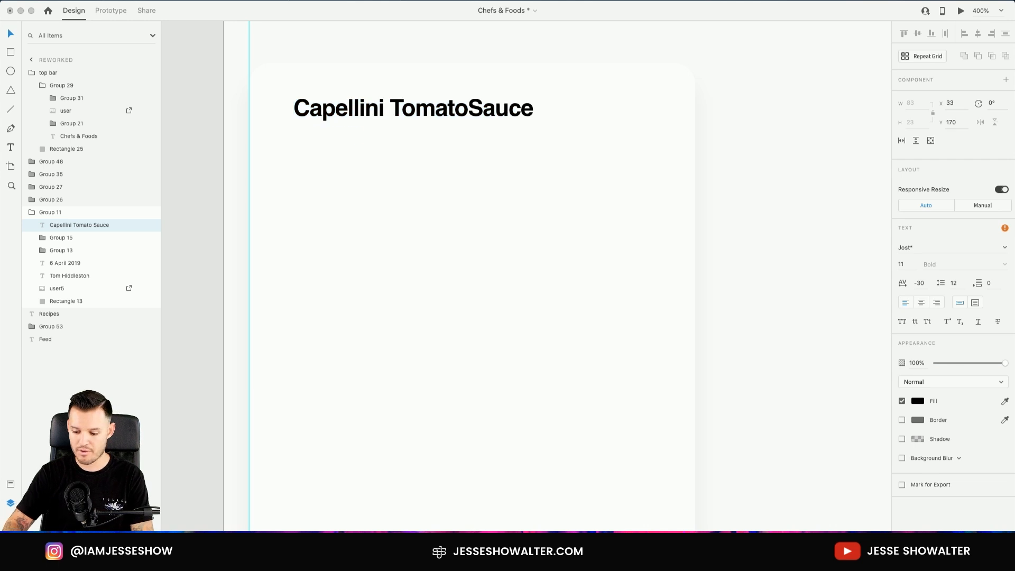
key(Escape)
Duplicate the card's background rectangle and place the copy directly above the original in the layer order.
click(607, 113)
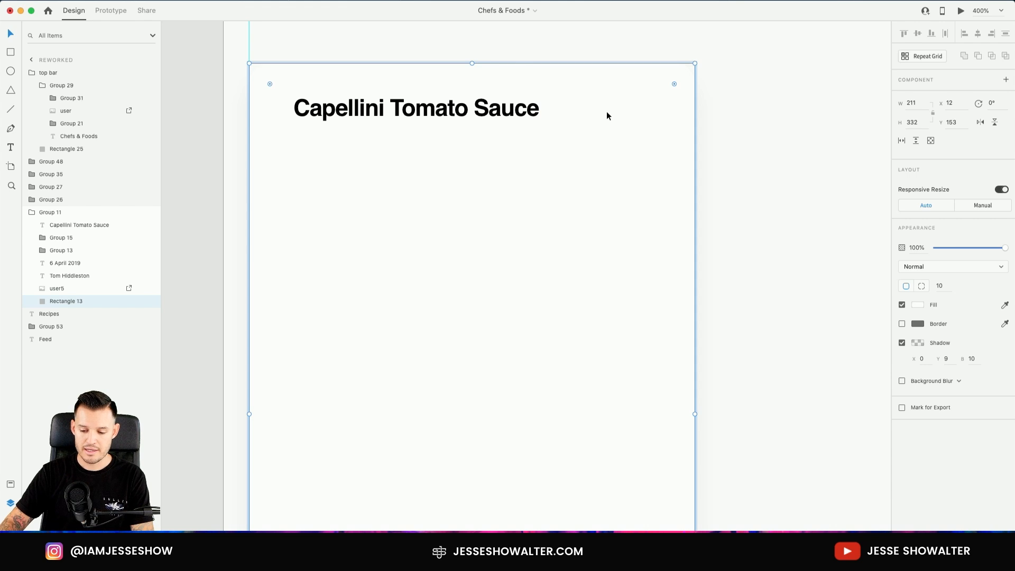
scroll(556, 189, down, 10)
scroll(555, 193, up, 8)
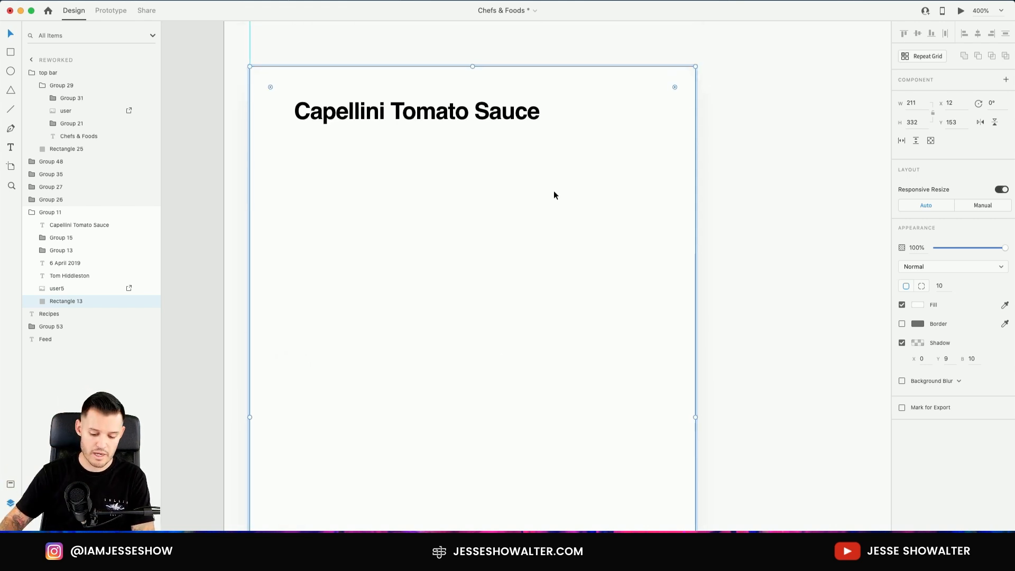
key(super+d)
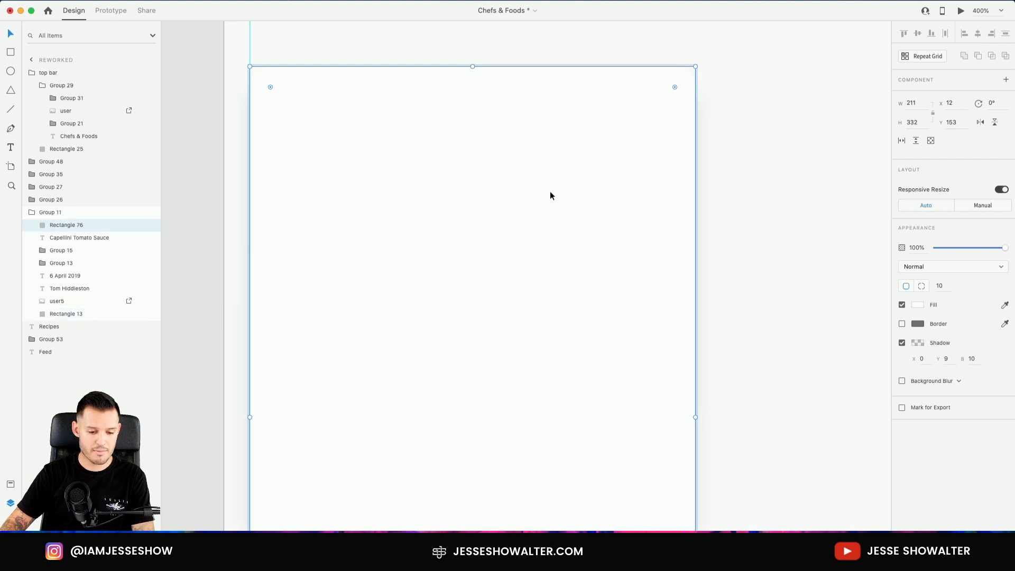
drag(81, 230, 68, 307)
Rename the duplicated rectangle as card image and the original background rectangle as card bg.
double_click(67, 301)
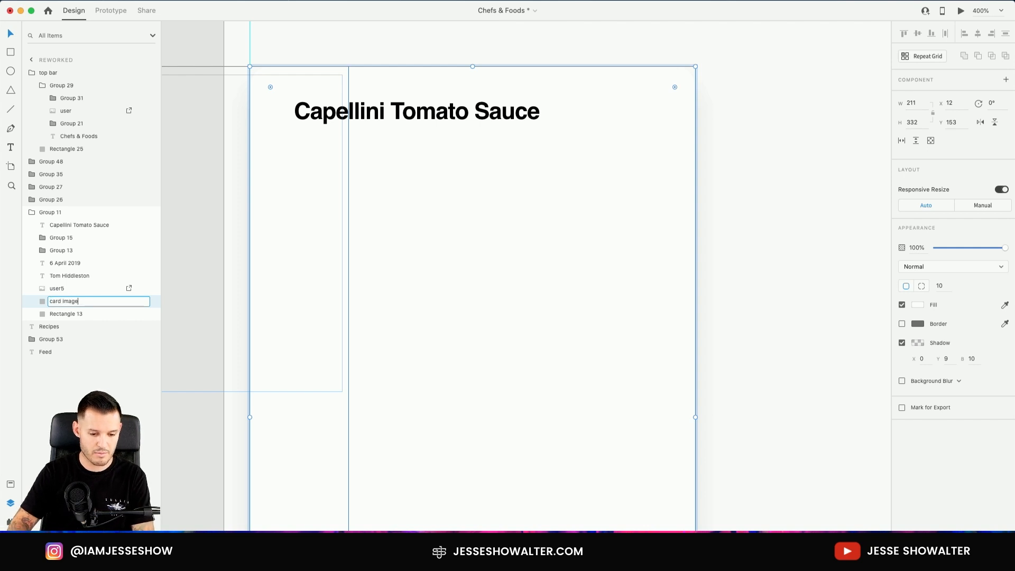
text(card image)
key(Return)
double_click(63, 313)
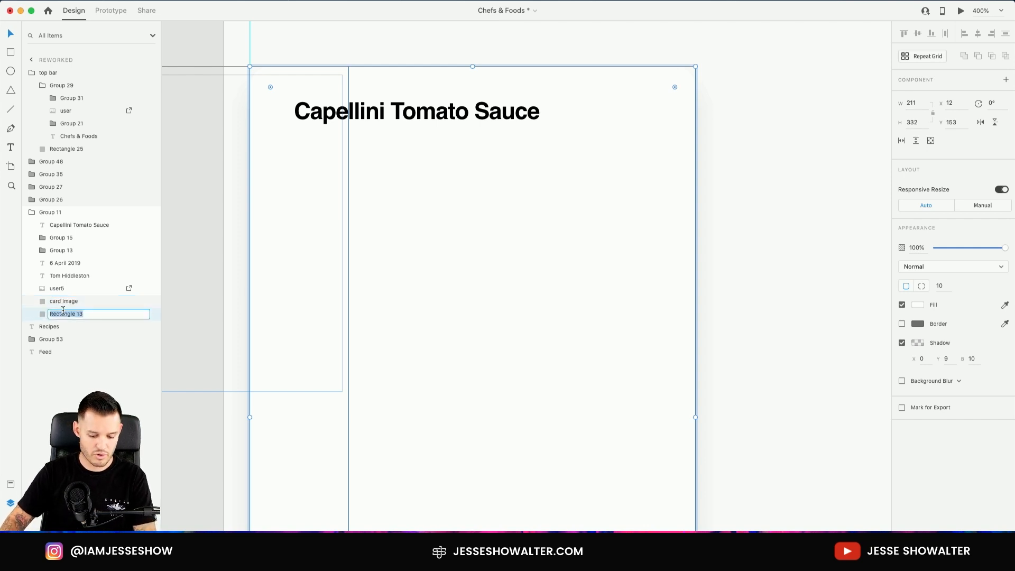
text(card bg)
key(Return)
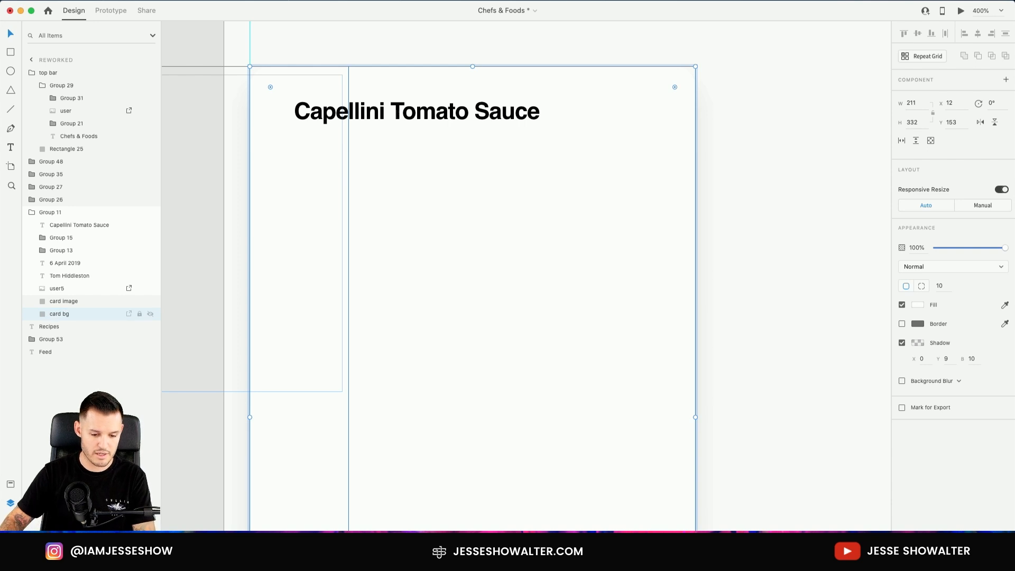
Switch to Google Chrome and open the unsplash.com website.
key(super+Tab)
text(unsplash)
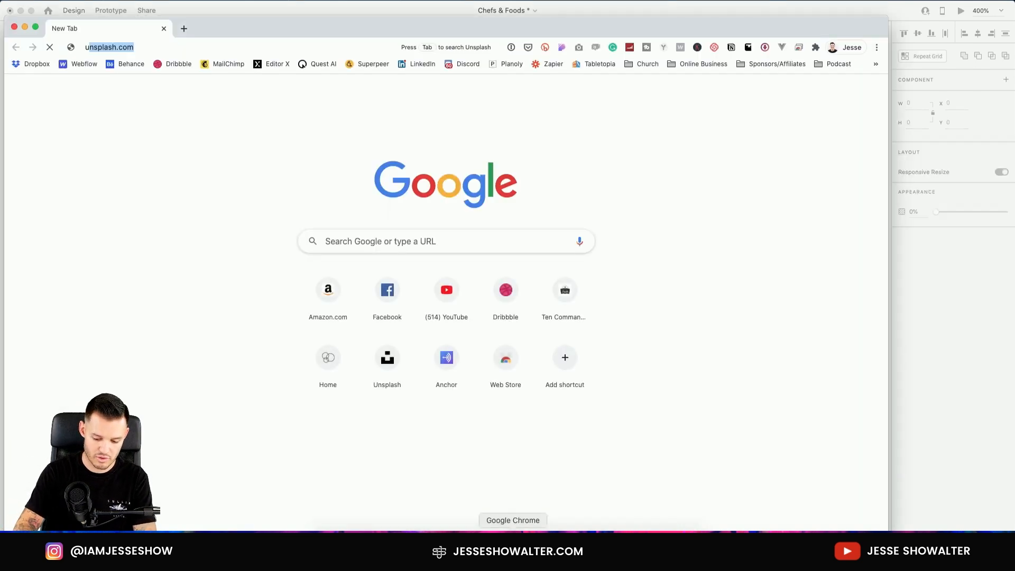
key(Return)
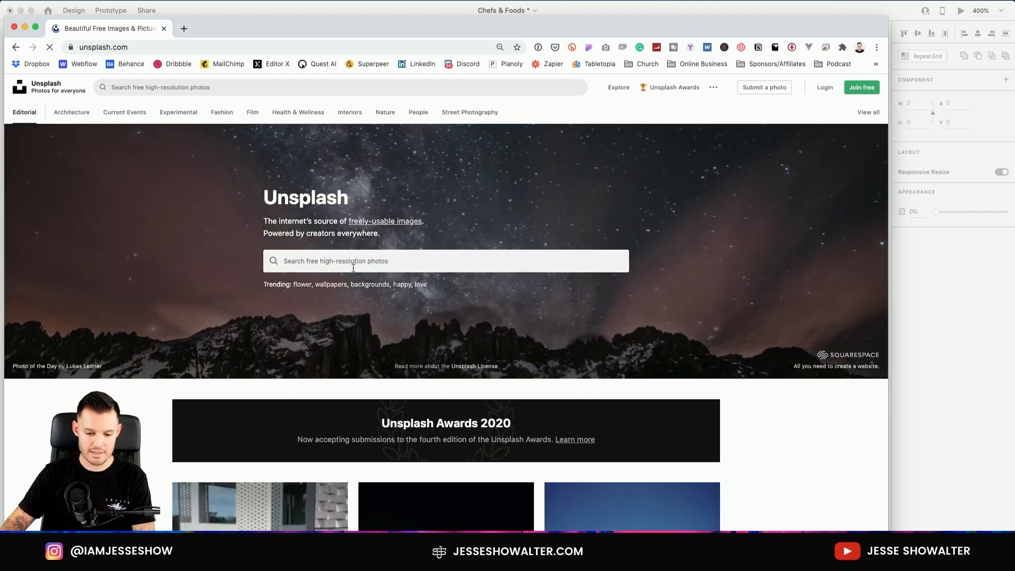
Search Unsplash for pasta photos.
click(317, 261)
text(pasta)
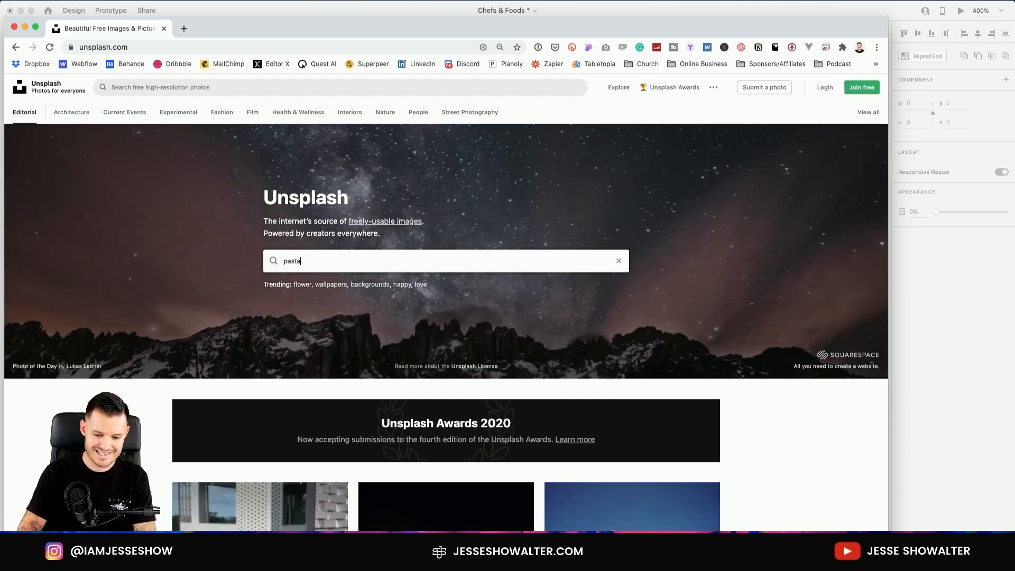
key(Return)
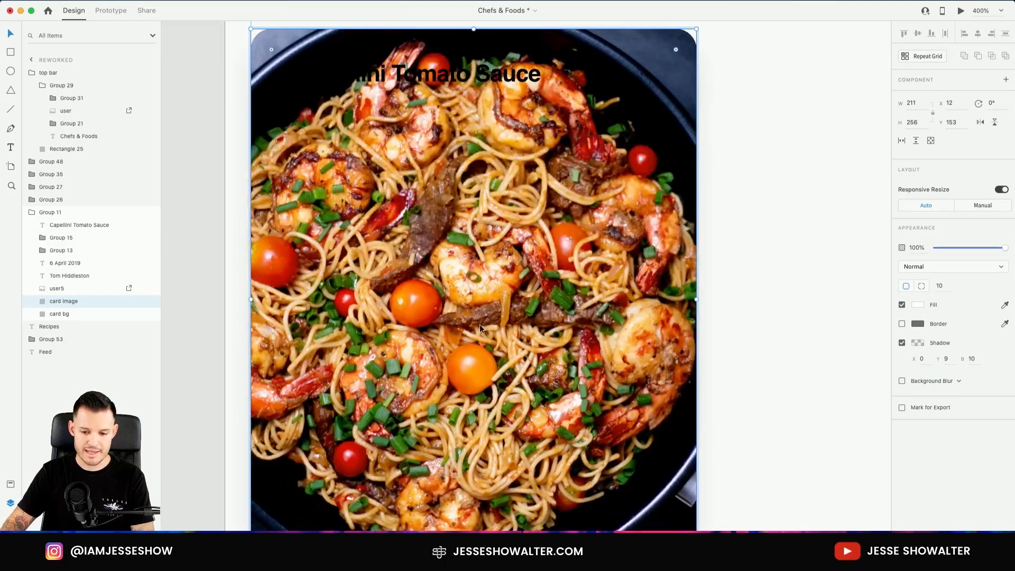
Extend the pasta card image down to a height of 282, with its top corners rounded at 10 and bottom corners square.
drag(473, 485, 474, 386)
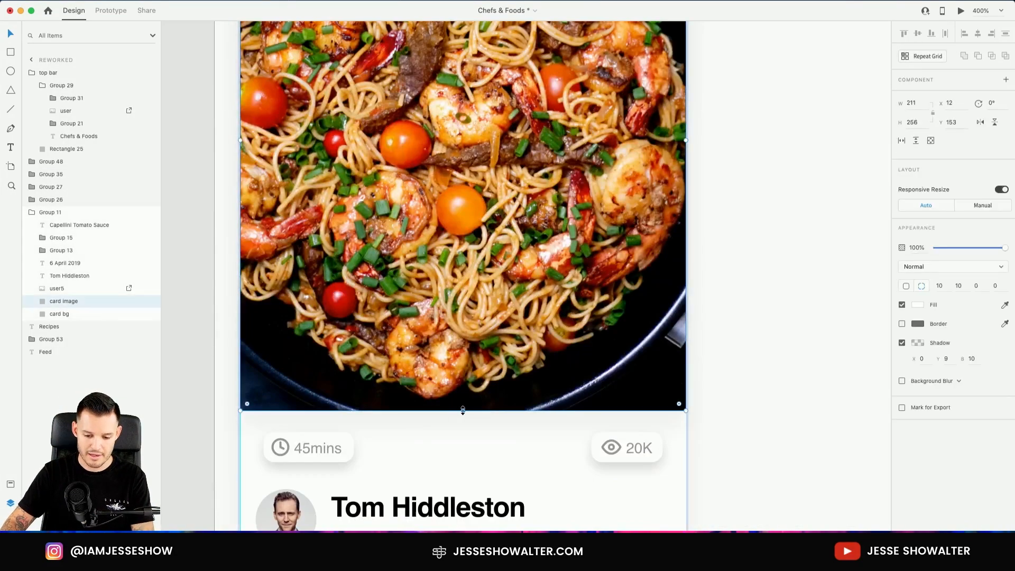
scroll(463, 411, down, 3)
click(535, 308)
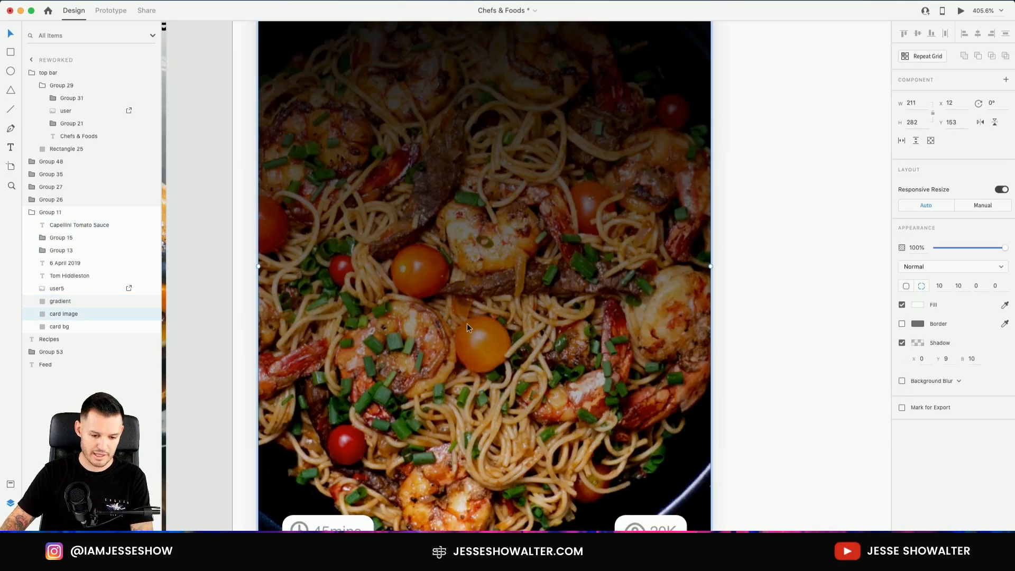
Reduce the card's gradient overlay to about 58% opacity and nudge the Capellini Tomato Sauce title slightly down and inward.
scroll(467, 322, up, 3)
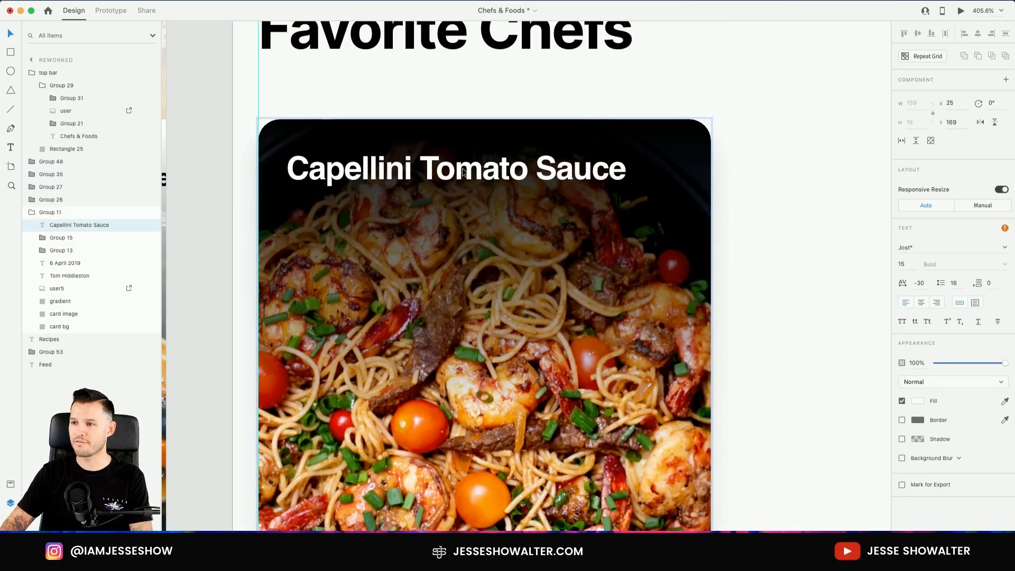
key(super+minus)
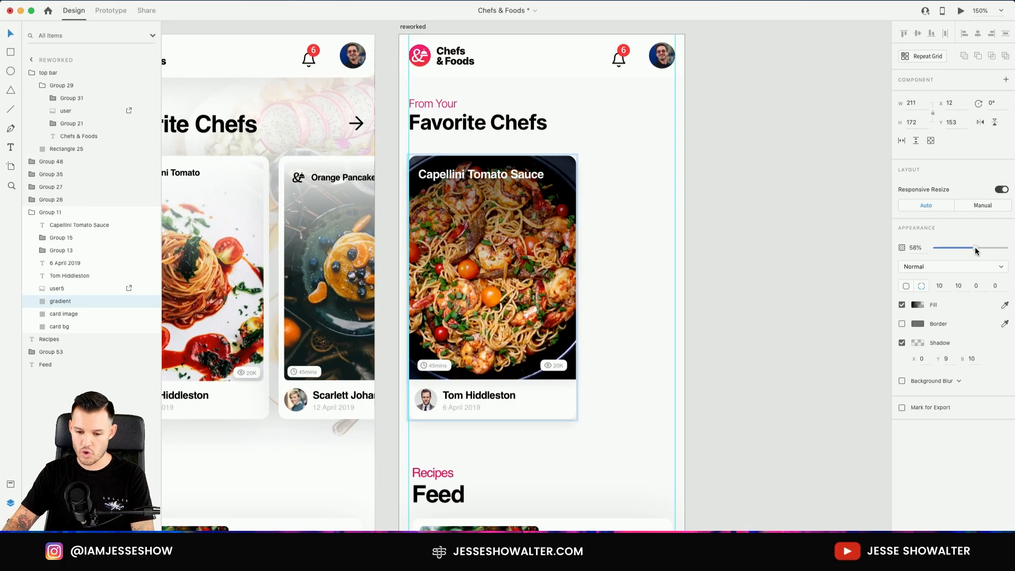
click(504, 186)
click(746, 201)
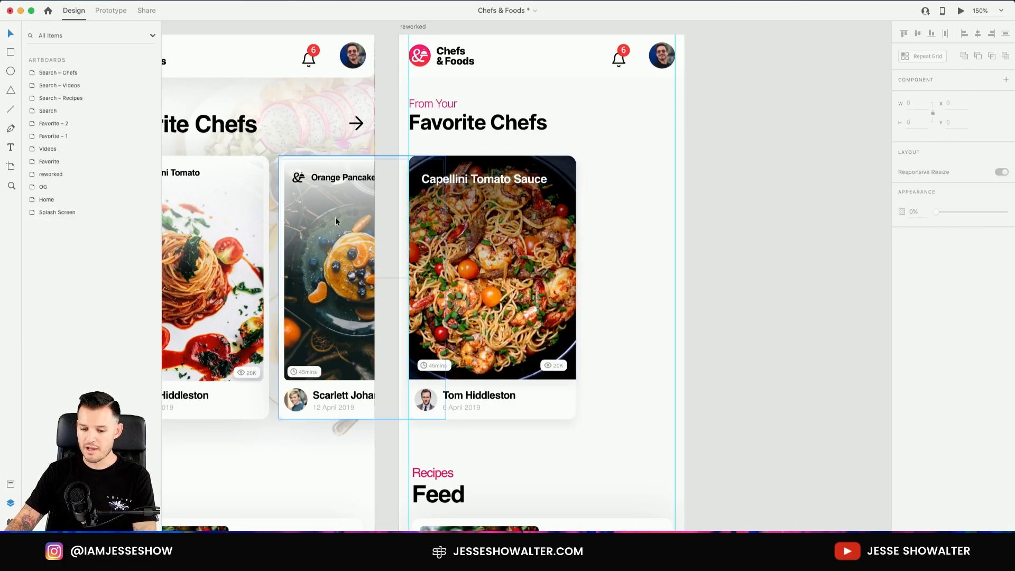
Rename the Capellini Tomato Sauce group as card and convert it into a component.
click(465, 218)
click(32, 215)
double_click(56, 212)
text(card)
key(Return)
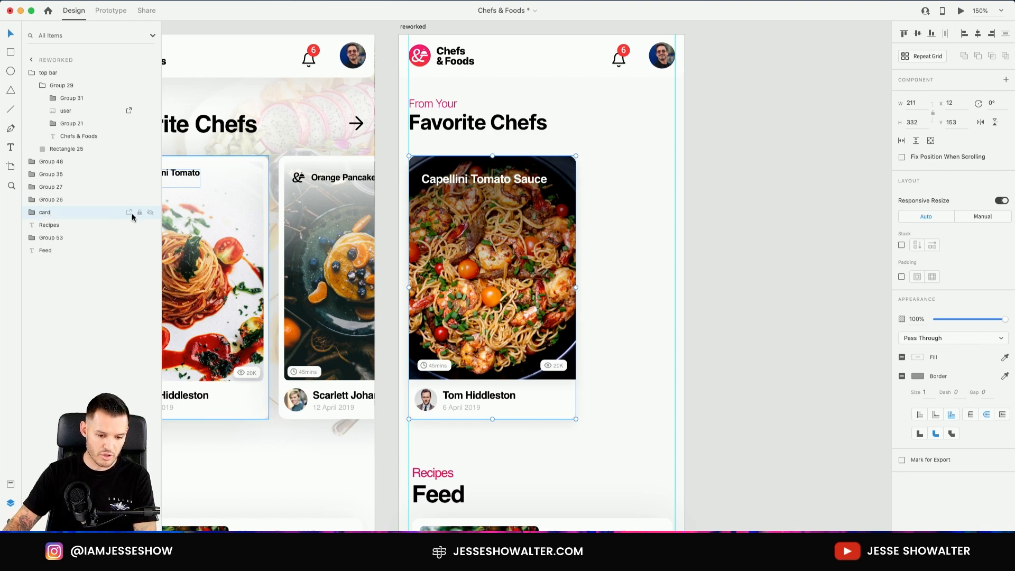
click(150, 212)
click(150, 212)
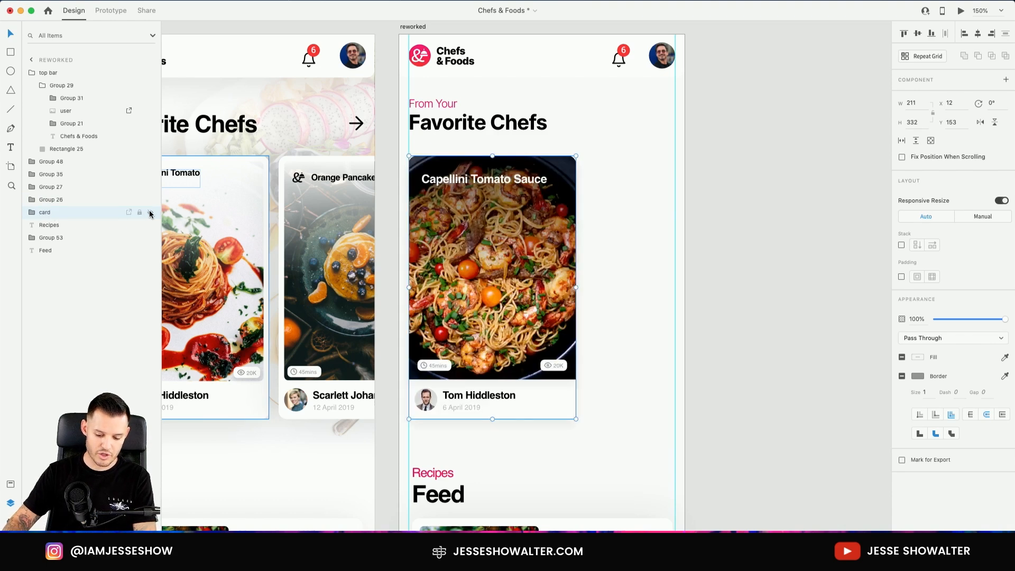
key(super+k)
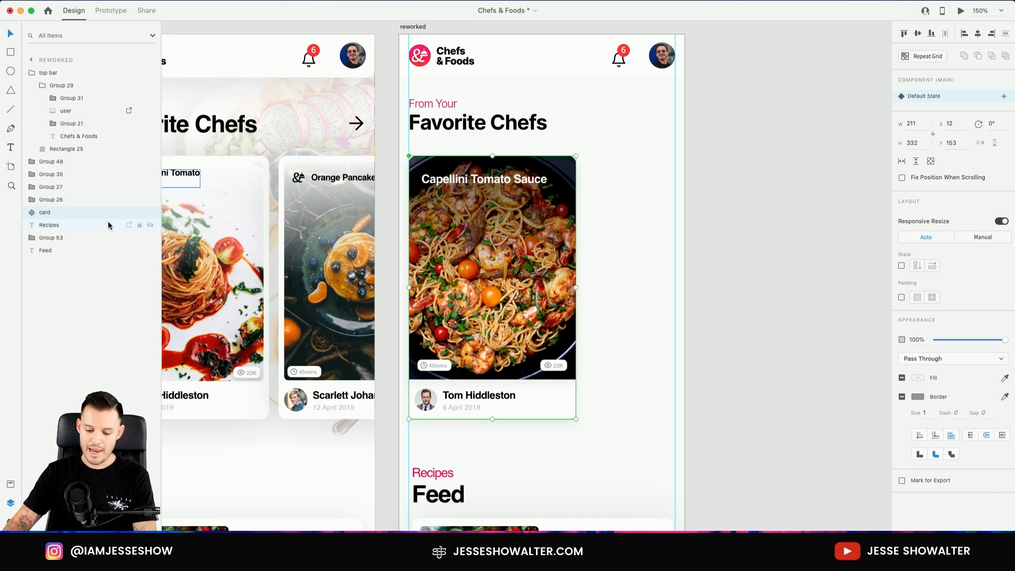
Turn the card component into a Repeat Grid and extend it horizontally to a width of about 1038.
key(super+r)
drag(589, 297, 834, 286)
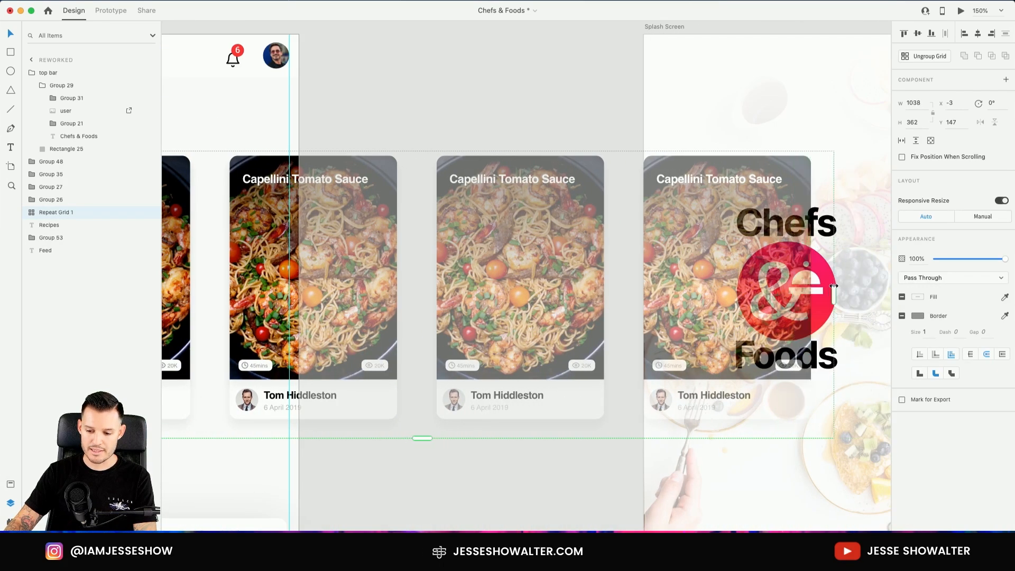
click(449, 91)
drag(378, 115, 748, 113)
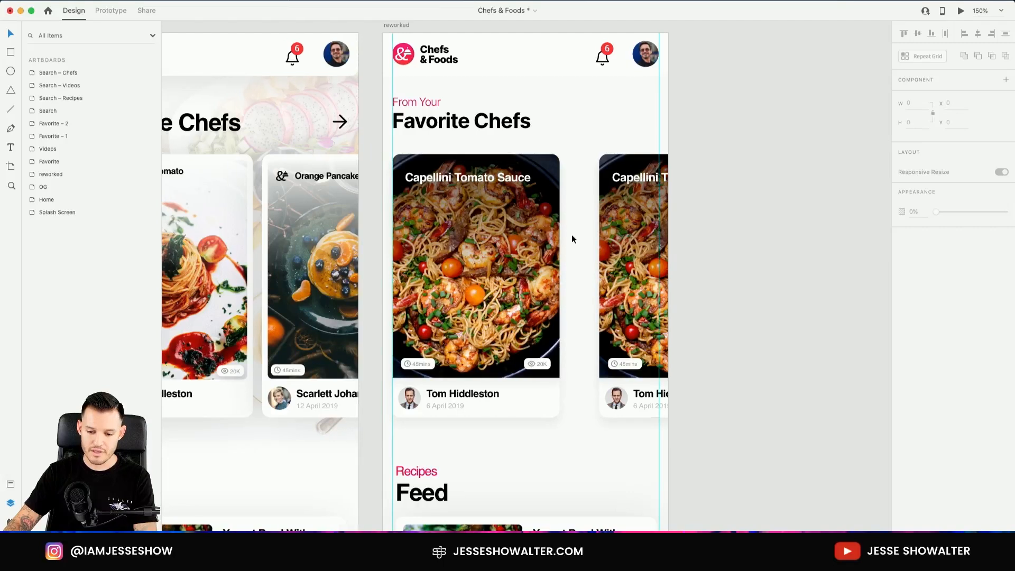
Tighten the gap between the repeated cards and make the grid a horizontal scroll group.
click(473, 235)
drag(581, 245, 564, 246)
click(753, 104)
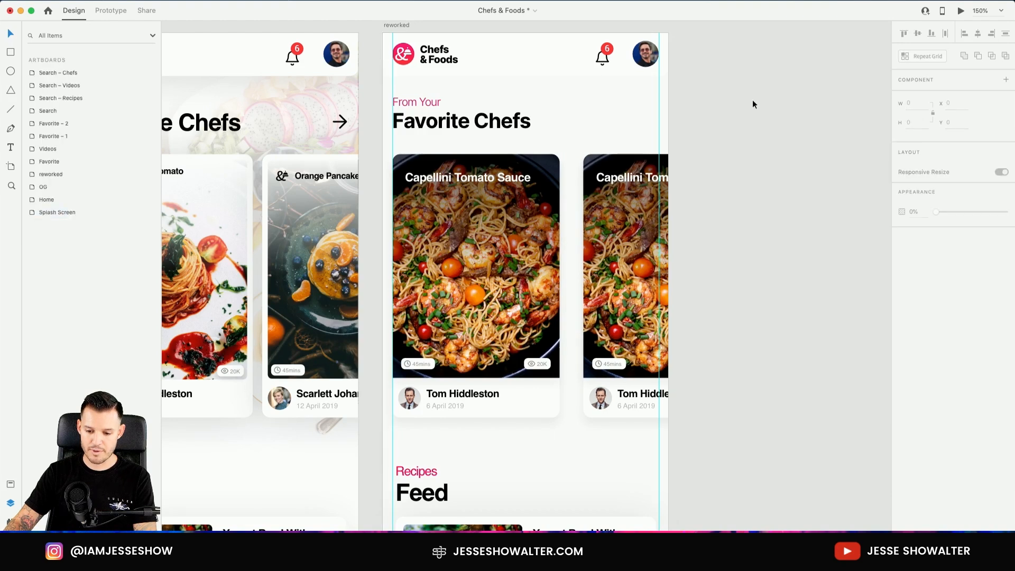
click(592, 228)
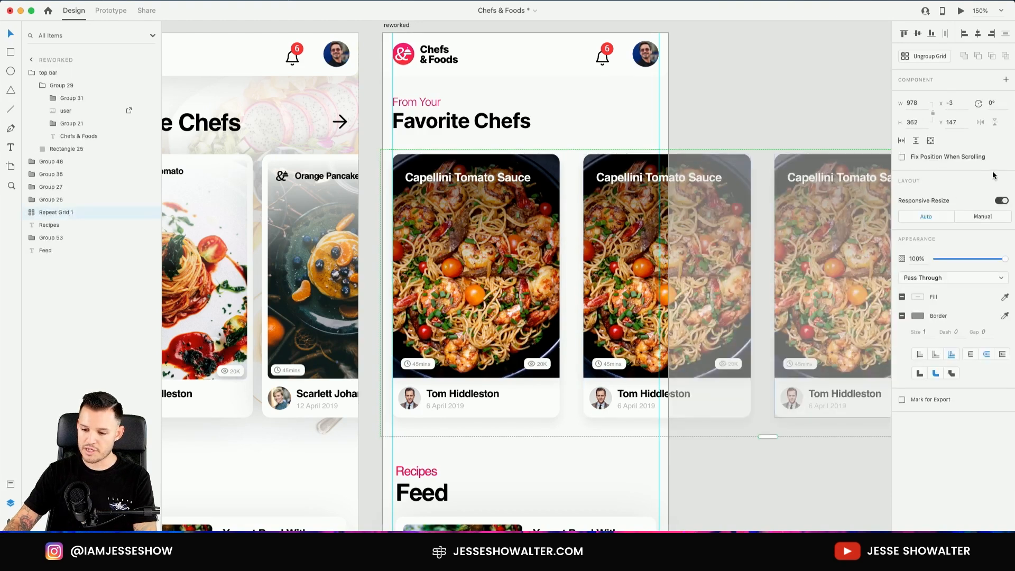
click(903, 142)
Preview the reworked screen, testing the sideways scrolling of the cards and the vertical scrolling of the page.
click(961, 11)
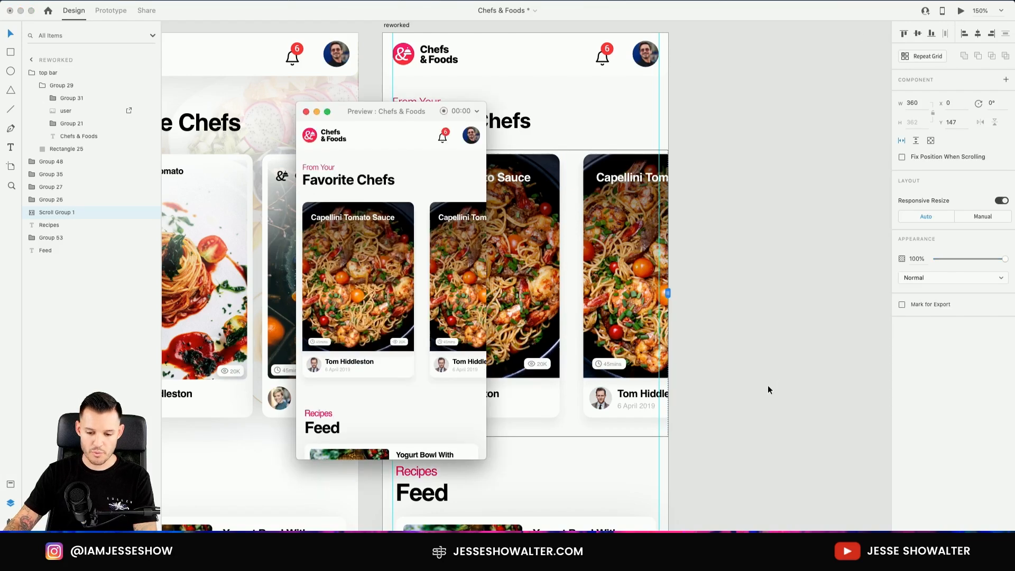
scroll(461, 277, left, 2)
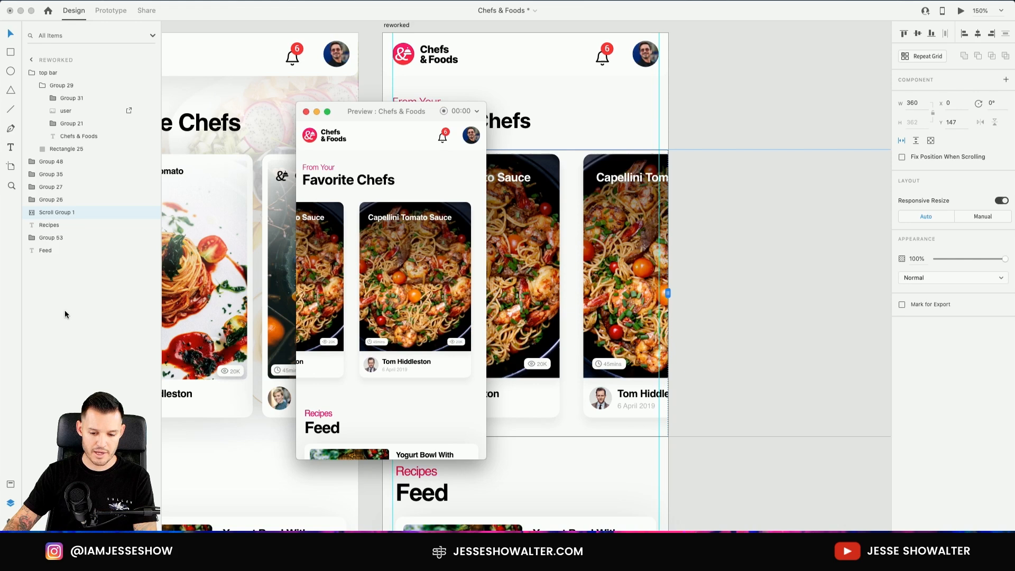
scroll(479, 296, down, 1)
scroll(434, 301, left, 1)
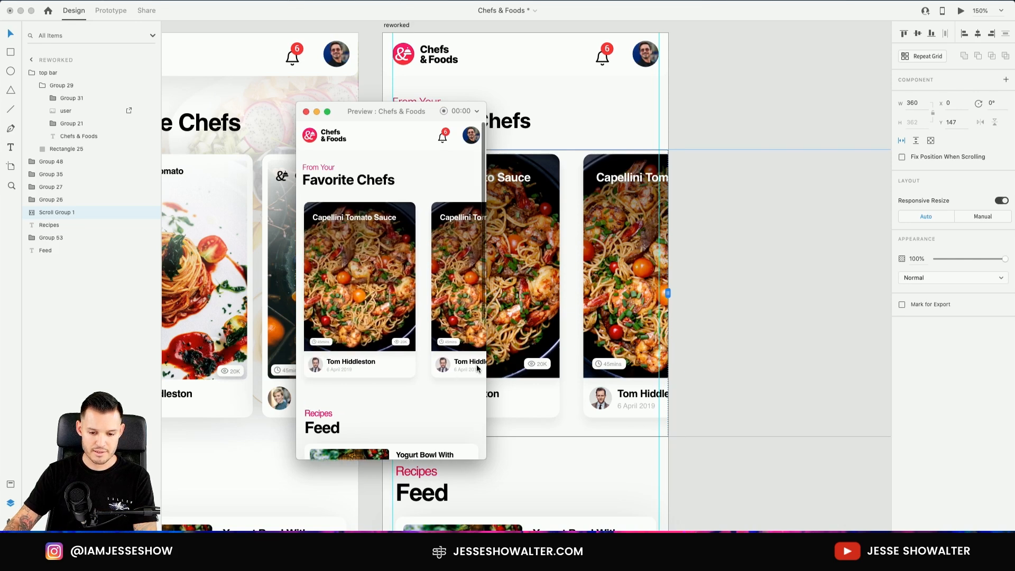
scroll(416, 307, down, 2)
scroll(416, 306, up, 2)
scroll(413, 328, left, 2)
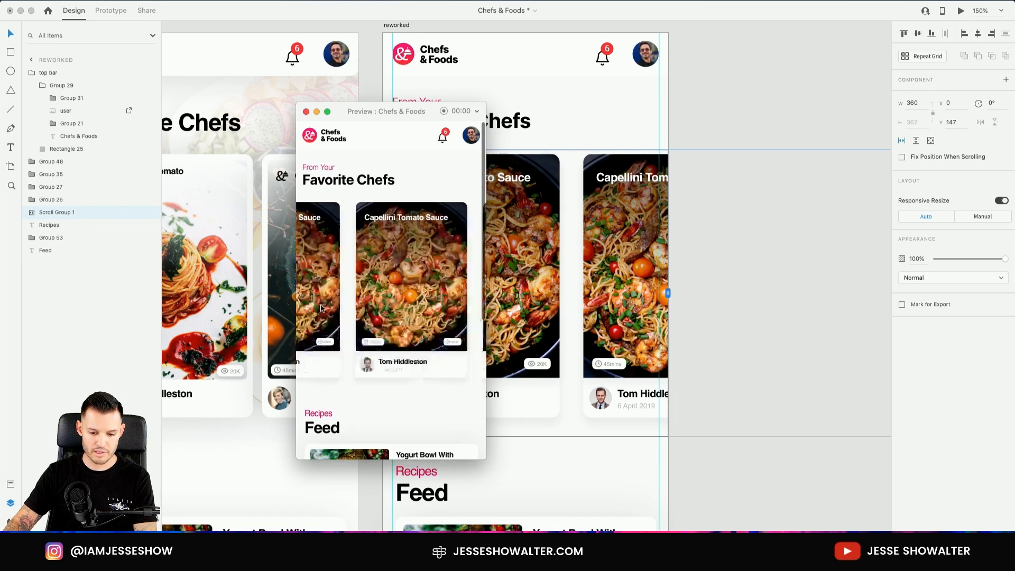
scroll(412, 344, right, 2)
scroll(396, 381, down, 3)
scroll(370, 275, up, 3)
scroll(414, 295, right, 2)
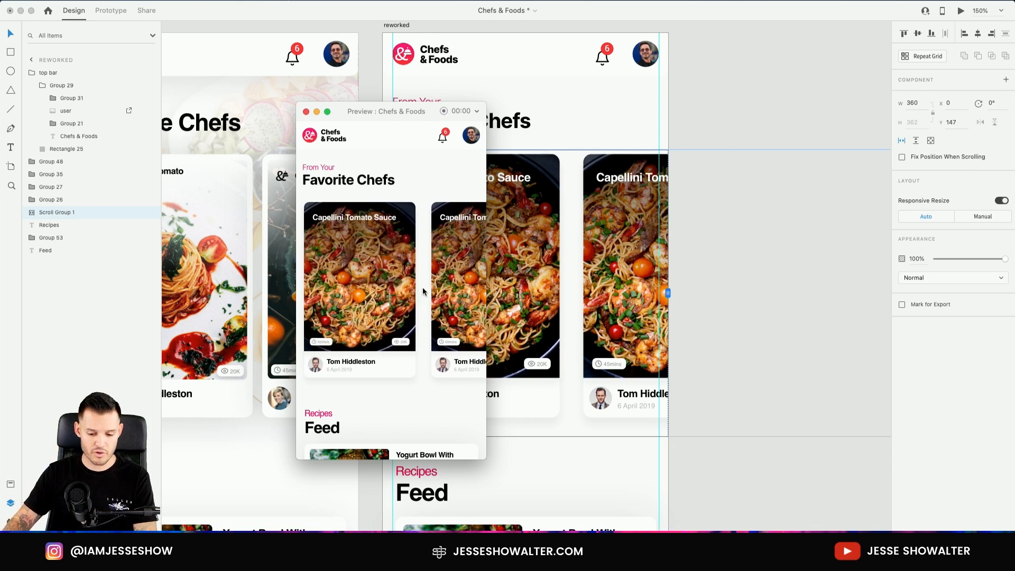
scroll(421, 289, left, 2)
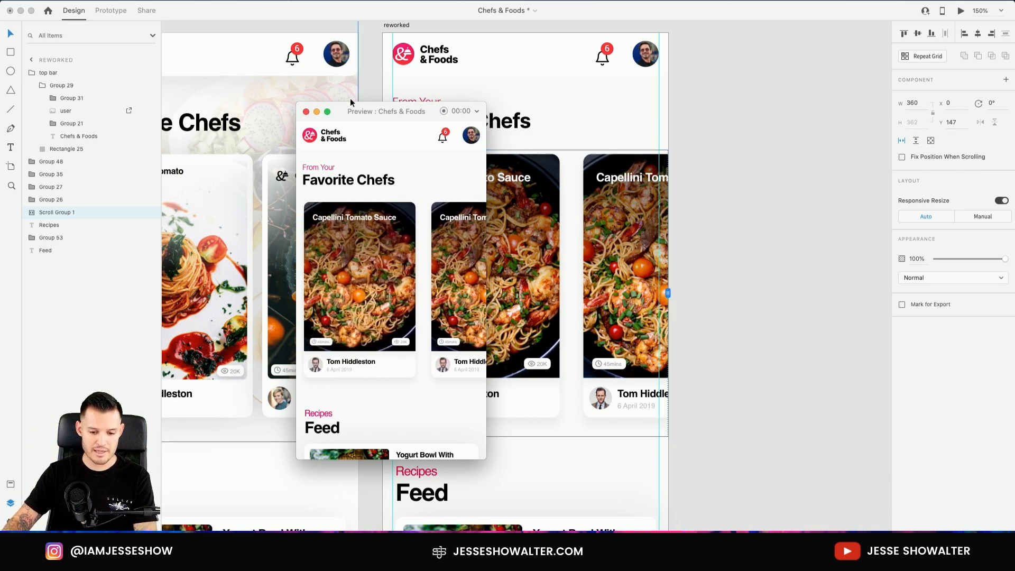
click(306, 112)
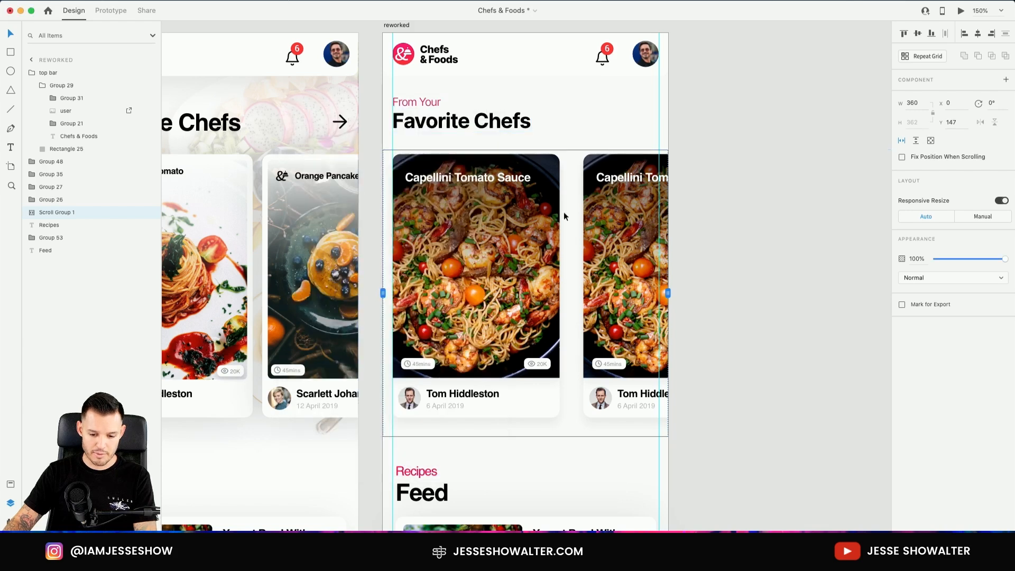
Enlarge the Yogurt Bowl card's photo to 160 by 170 so it sits flush with the card's left, upper and lower edges.
click(768, 338)
scroll(768, 339, down, 6)
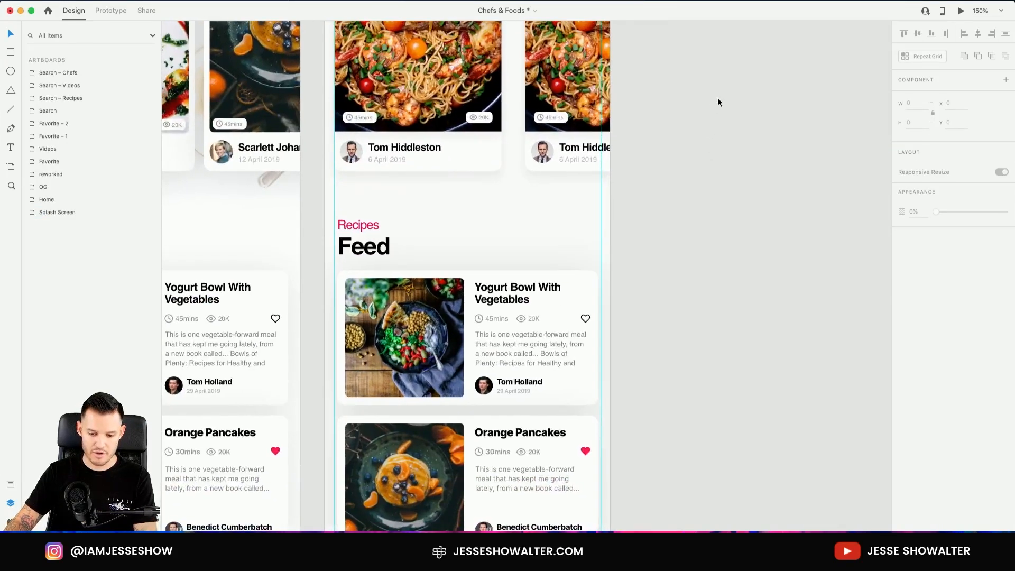
scroll(716, 97, down, 2)
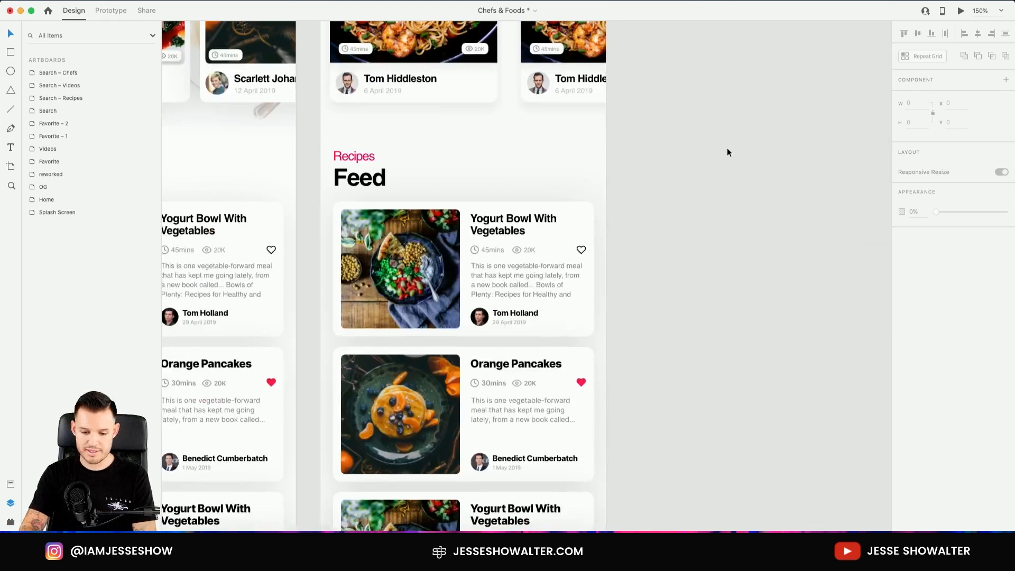
key(super+equal)
key(super+equal)
drag(554, 183, 702, 181)
double_click(450, 259)
key(shift+Up)
key(shift+Left)
drag(408, 362, 407, 377)
drag(413, 254, 422, 263)
drag(293, 258, 289, 259)
drag(415, 134, 415, 125)
Round the feed photo's top-left corner to 10 to match the card and square off its two right-hand corners.
scroll(291, 139, up, 3)
drag(304, 123, 321, 143)
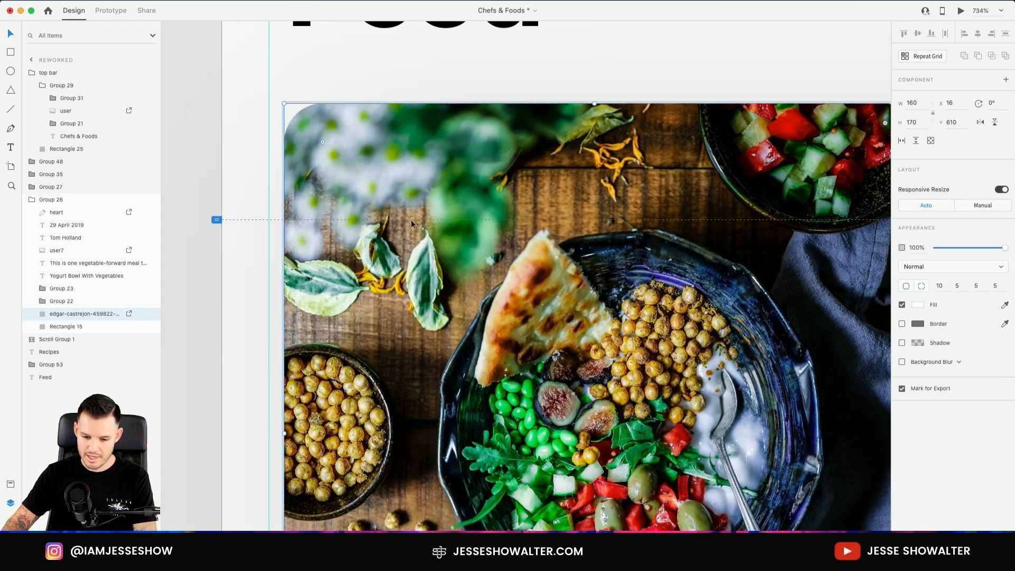
scroll(322, 143, right, 4)
drag(691, 218, 719, 185)
drag(480, 369, 513, 402)
scroll(513, 402, down, 3)
Narrow the feed card's photo from its right edge and replace it with the plated pasta picture from Downloads.
drag(521, 275, 505, 275)
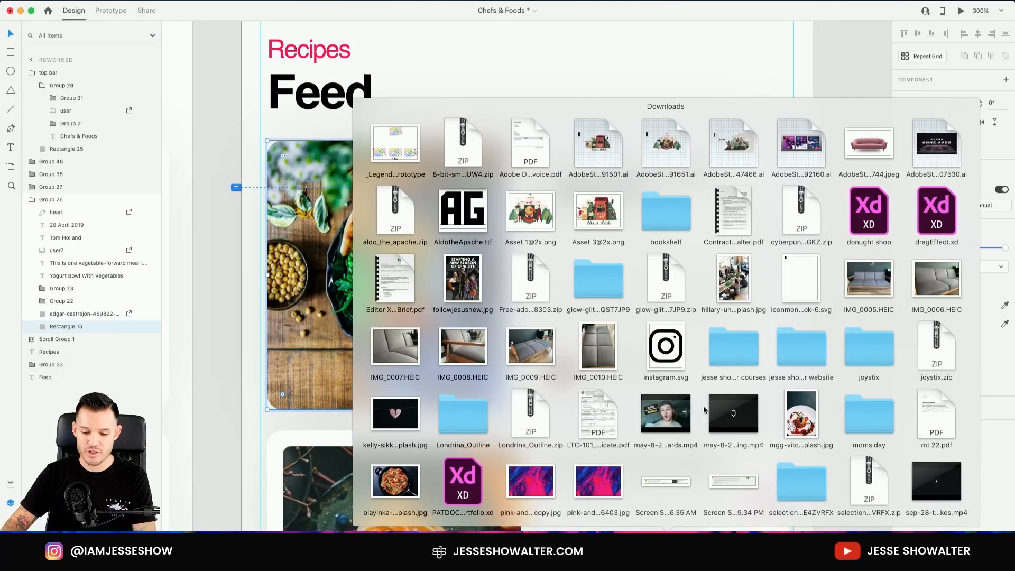
drag(630, 313, 387, 275)
click(739, 315)
click(584, 201)
Adjust the shadow colour's opacity on Rectangle 65, the navigation bar's background.
scroll(640, 364, down, 5)
scroll(640, 364, down, 2)
double_click(561, 415)
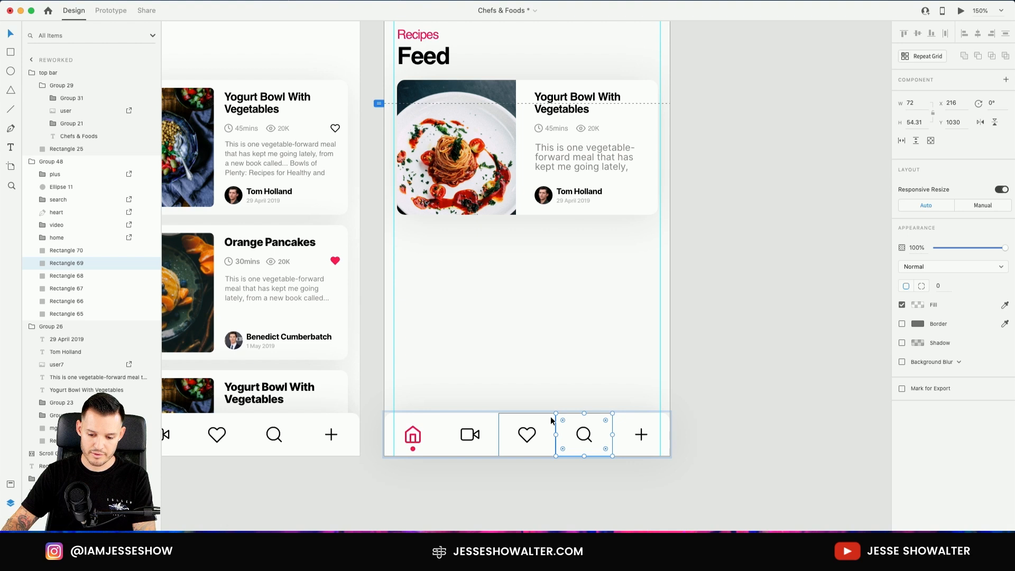
click(79, 314)
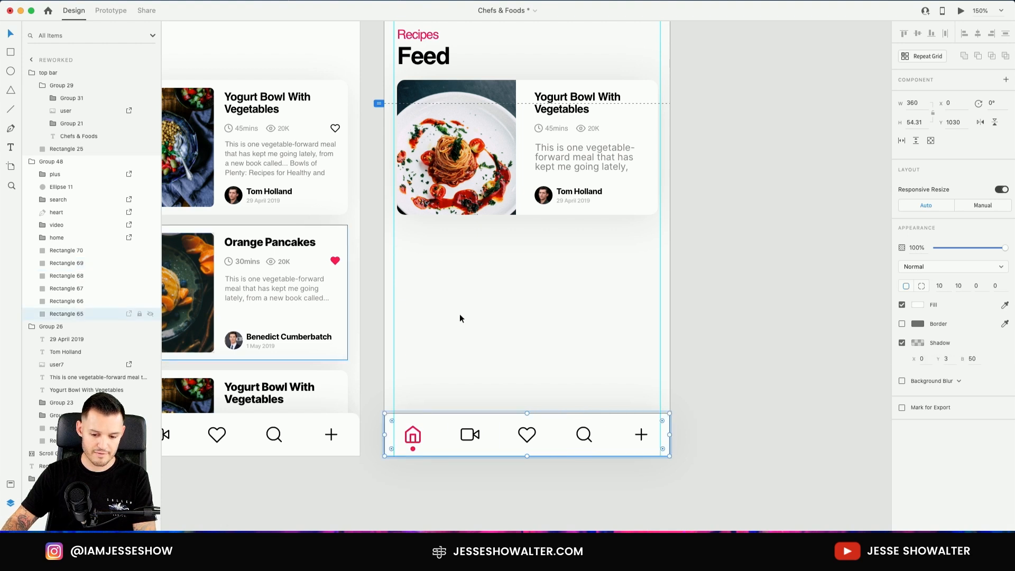
click(901, 343)
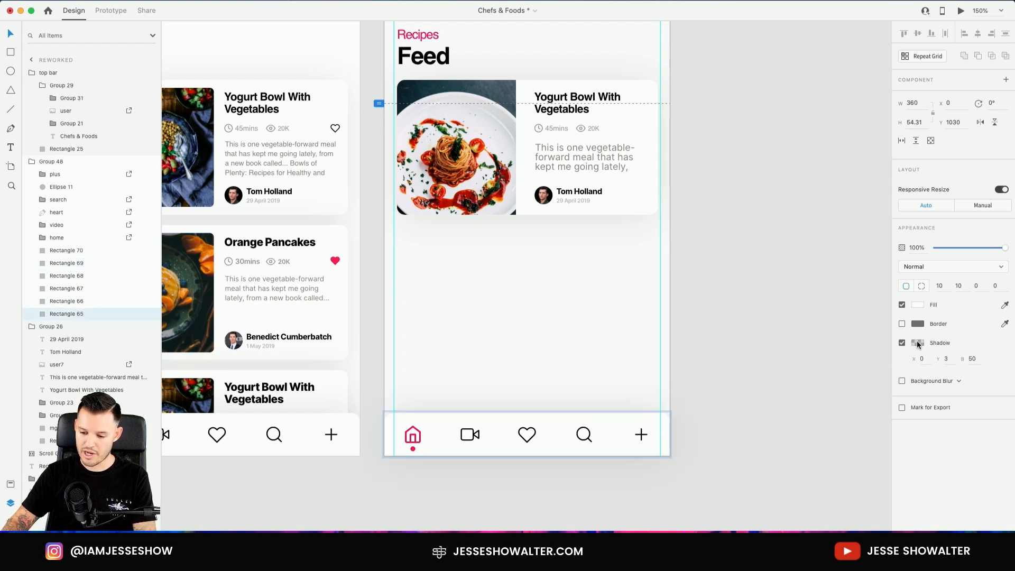
click(918, 342)
click(879, 378)
key(Down)
key(Return)
click(697, 255)
Make the navigation bar's background rectangle taller by raising its top edge.
scroll(715, 351, up, 3)
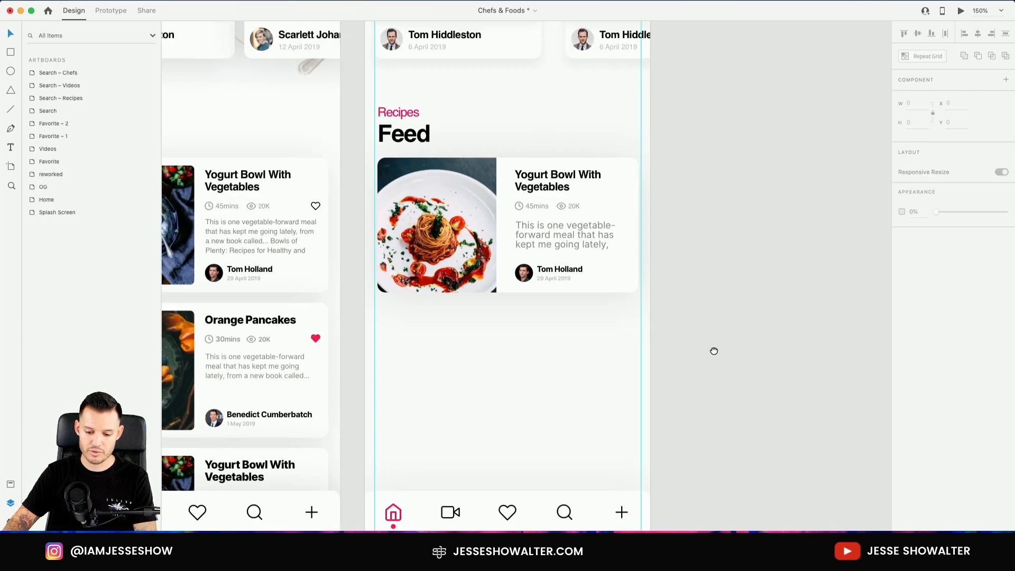
scroll(710, 361, down, 3)
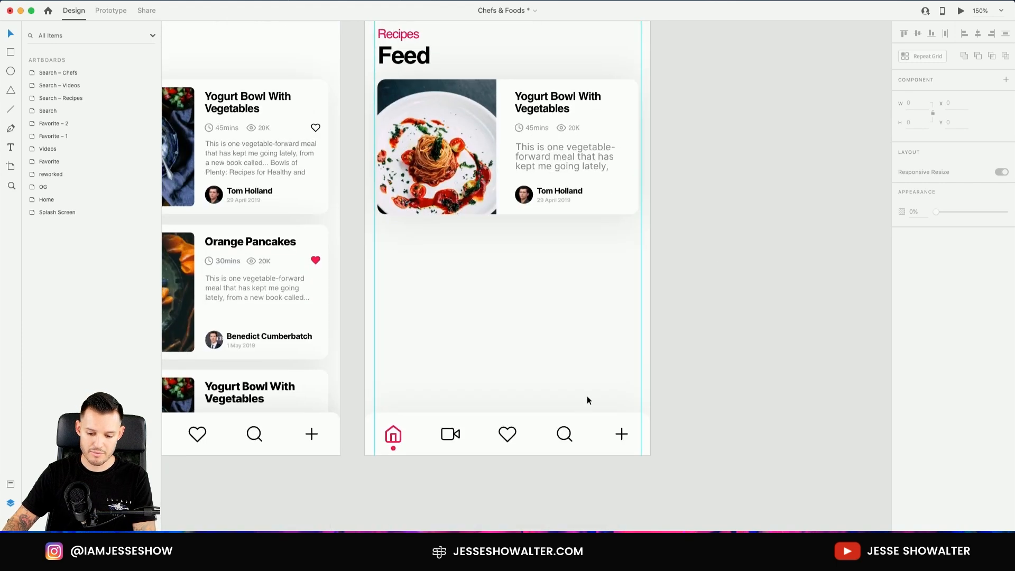
click(389, 418)
click(441, 414)
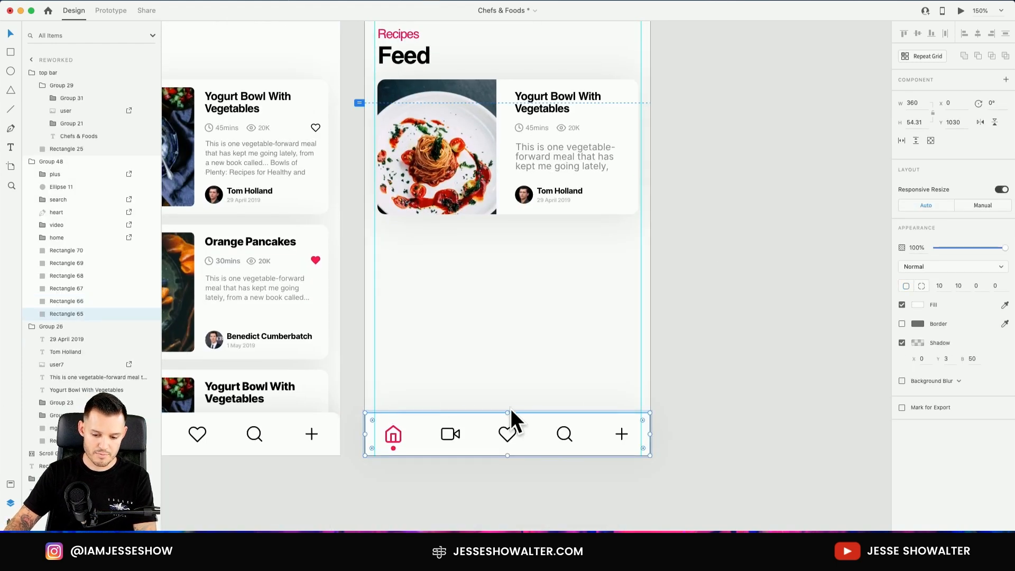
Move all navigation icons, the active dot and the tab rectangles up together, with the tab rectangles at Y 1025.
click(54, 301)
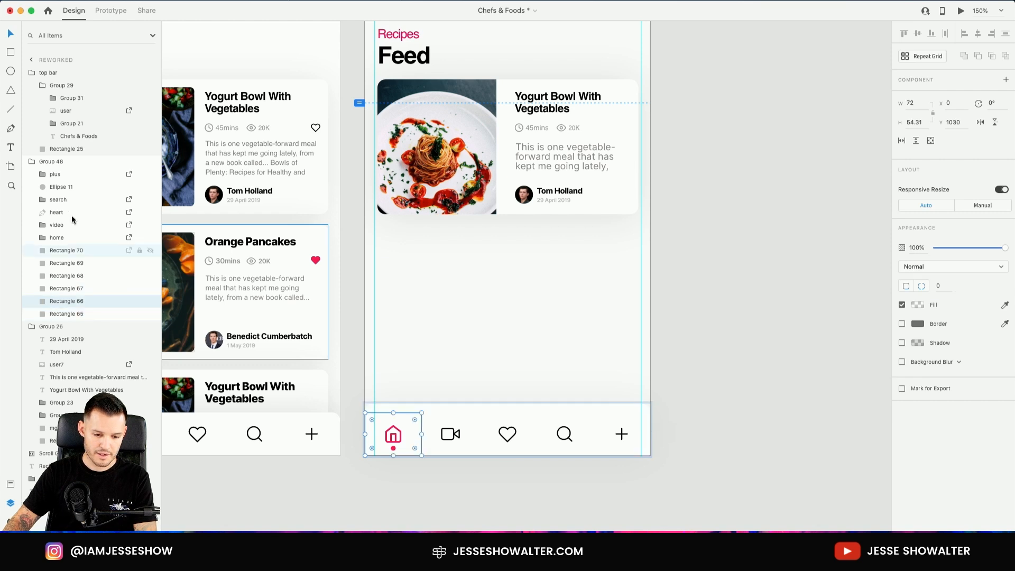
shift+click(76, 178)
key(shift+Up)
key(Down)
key(Down)
key(Down)
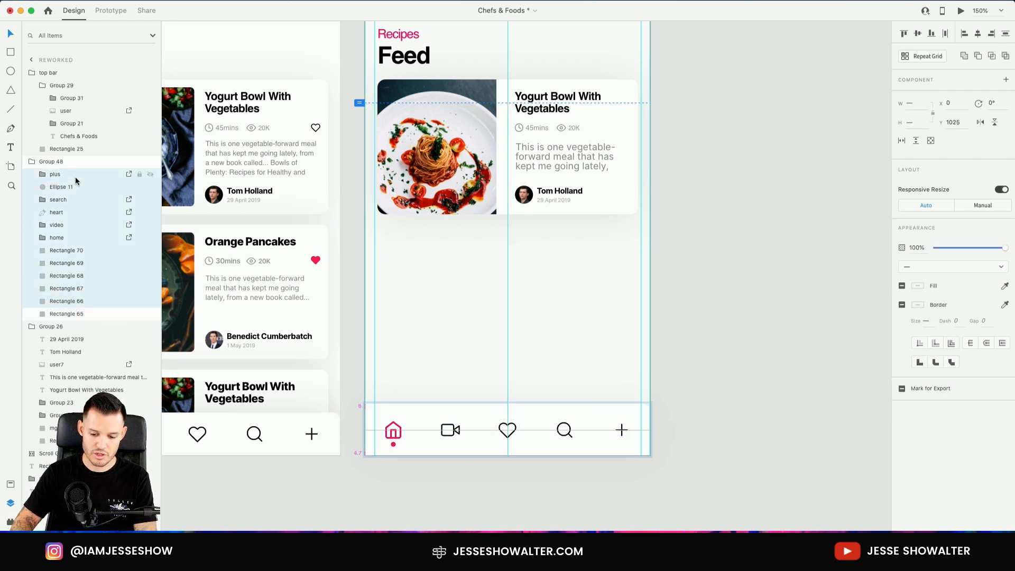
click(710, 290)
Adjust the shadow colour's opacity on the feed card's white background rectangle.
scroll(756, 307, up, 1)
scroll(756, 307, left, 1)
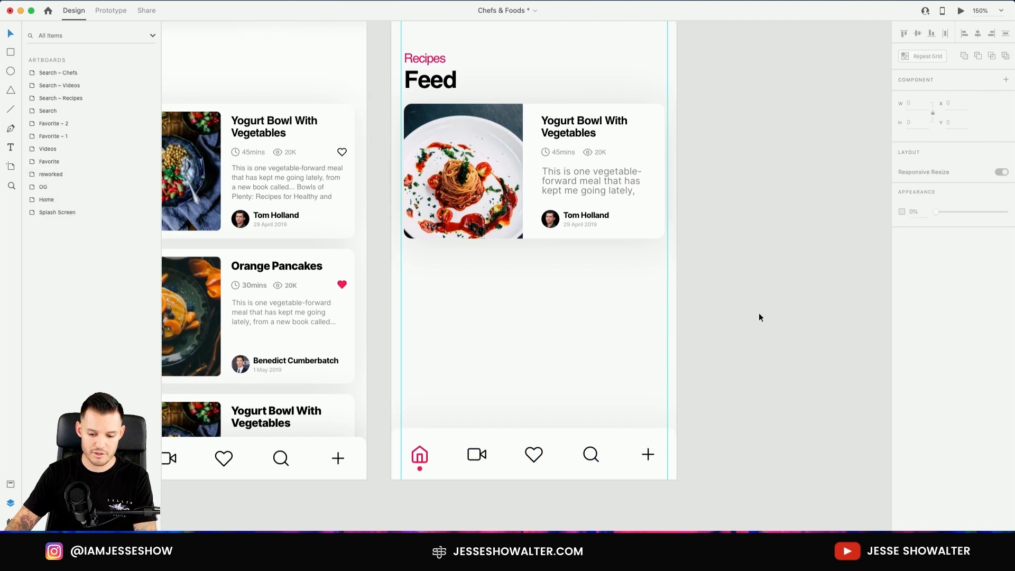
drag(759, 316, 765, 415)
key(z)
drag(730, 170, 345, 422)
key(v)
click(705, 353)
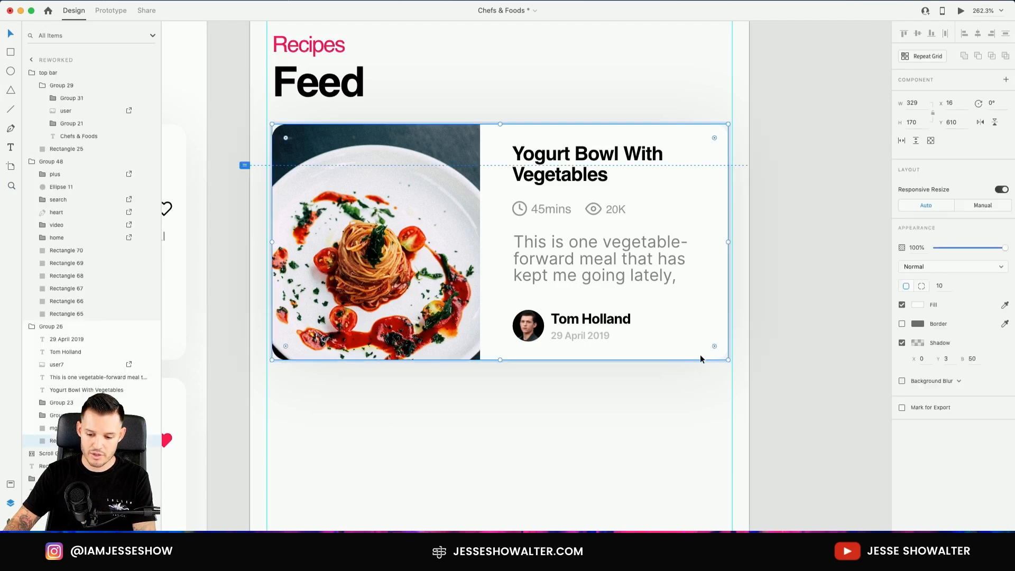
click(917, 343)
click(878, 379)
text(9)
key(Down)
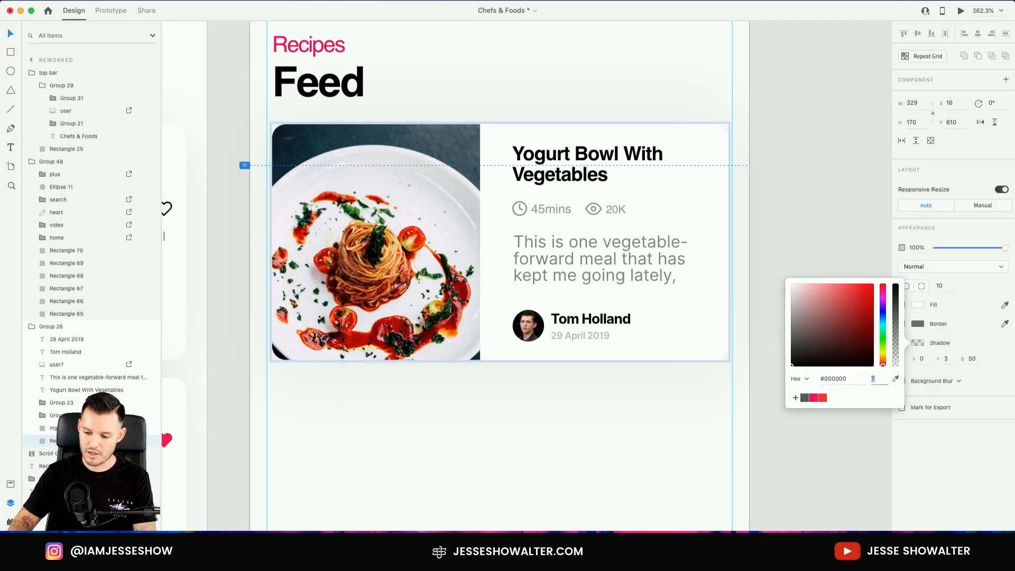
Set the feed card background's shadow blur to 20 and its vertical offset to 5.
click(979, 362)
key(shift+Down)
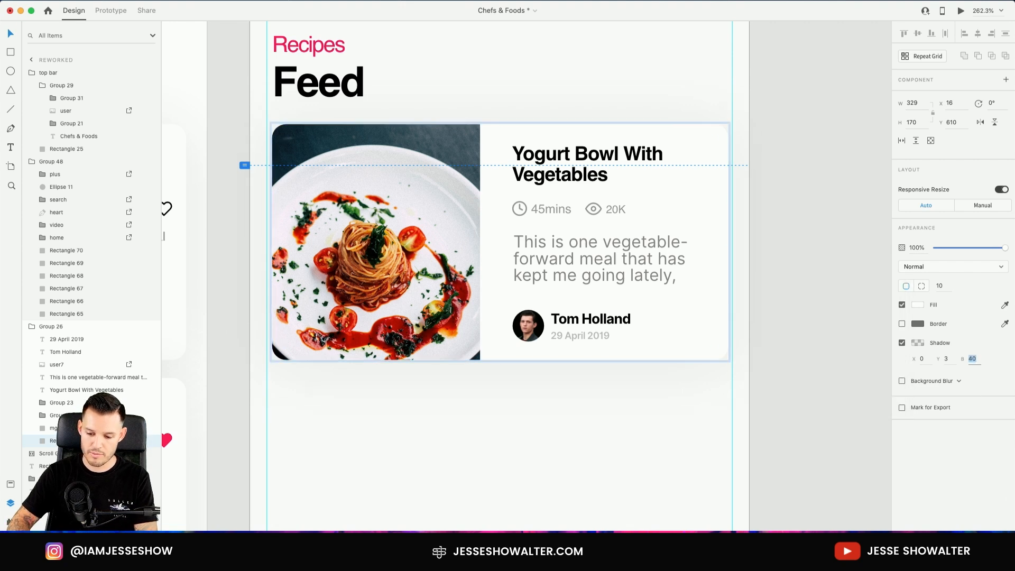
key(Up)
key(Up)
key(Up)
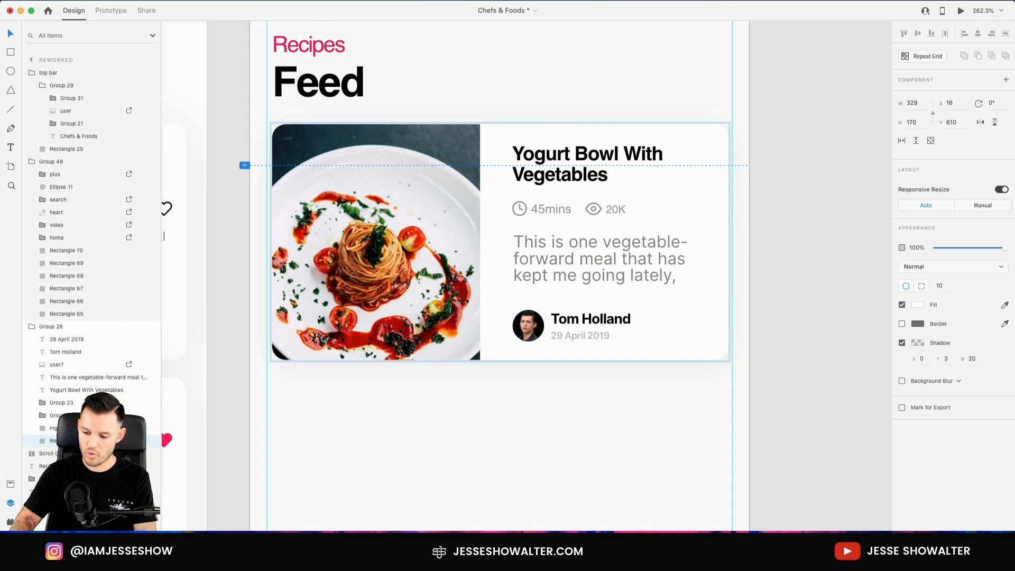
key(Up)
key(Up)
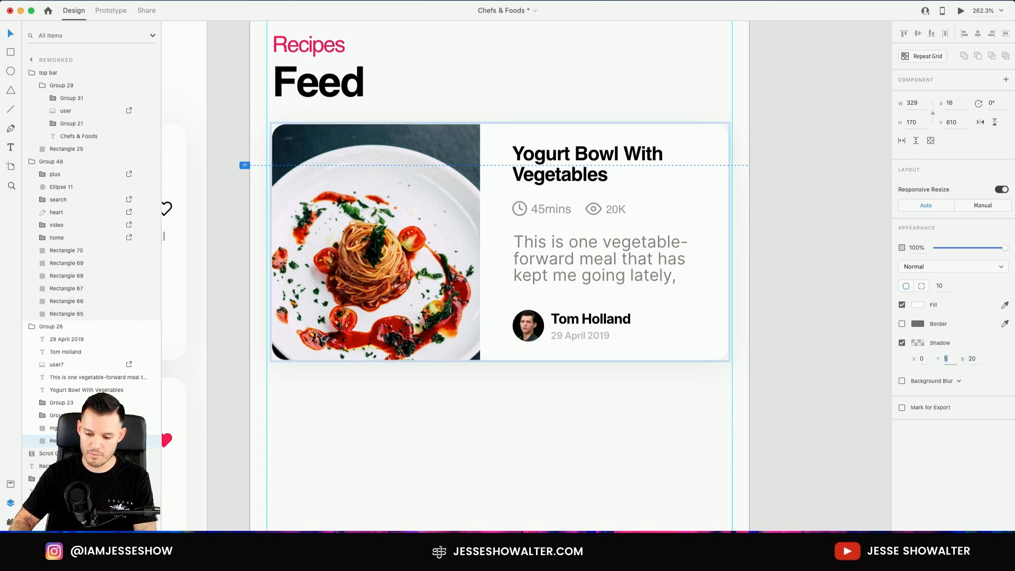
Move the whole feed card left onto the margin guide at X 12.
click(870, 336)
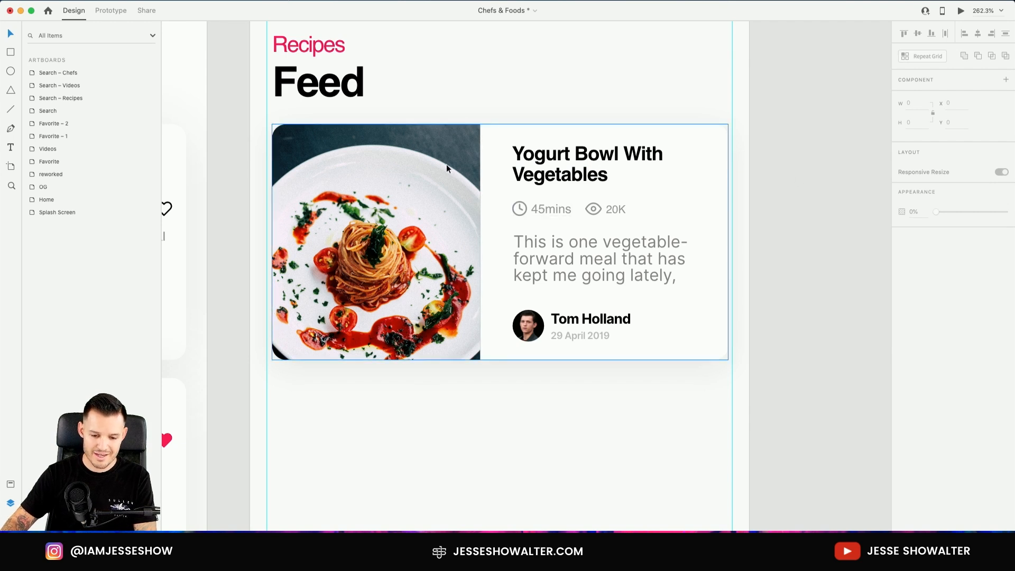
drag(446, 164, 443, 164)
scroll(422, 137, up, 5)
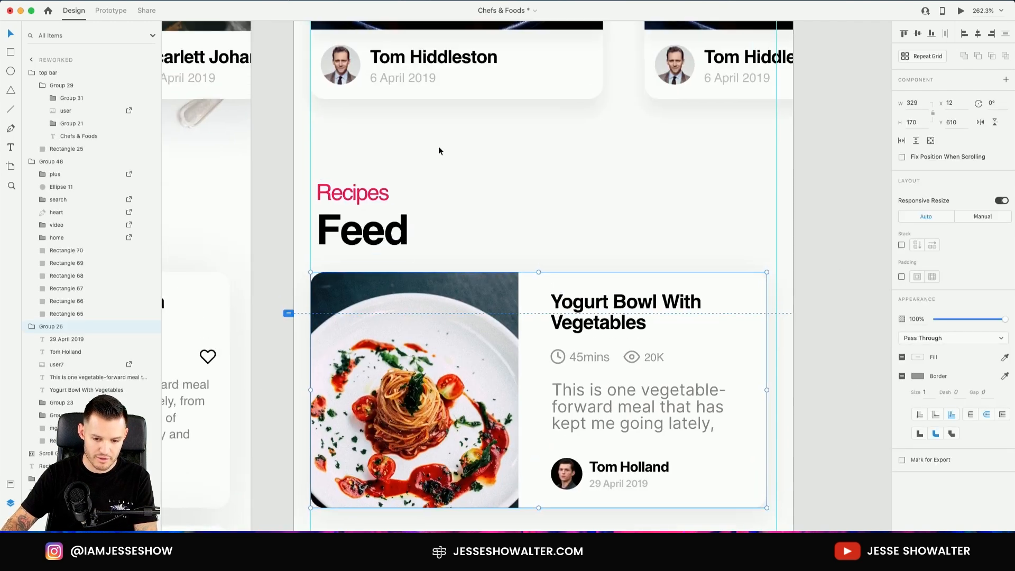
Duplicate the From Your Favorite Chefs heading and place the copy below the recipe cards at X 12, Y 507.
key(super+1)
click(468, 60)
drag(467, 60, 480, 284)
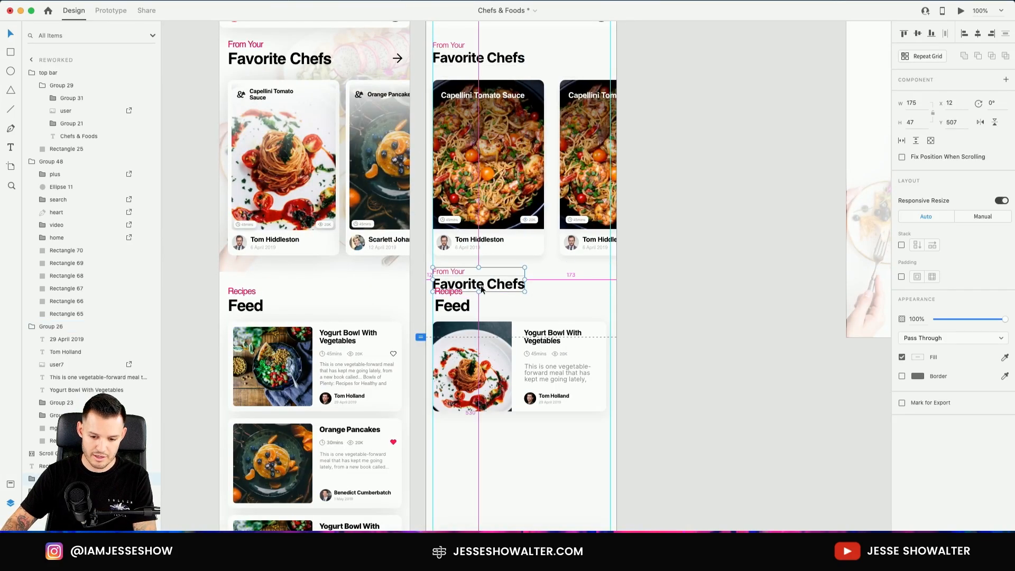
key(super+equal)
key(super+equal)
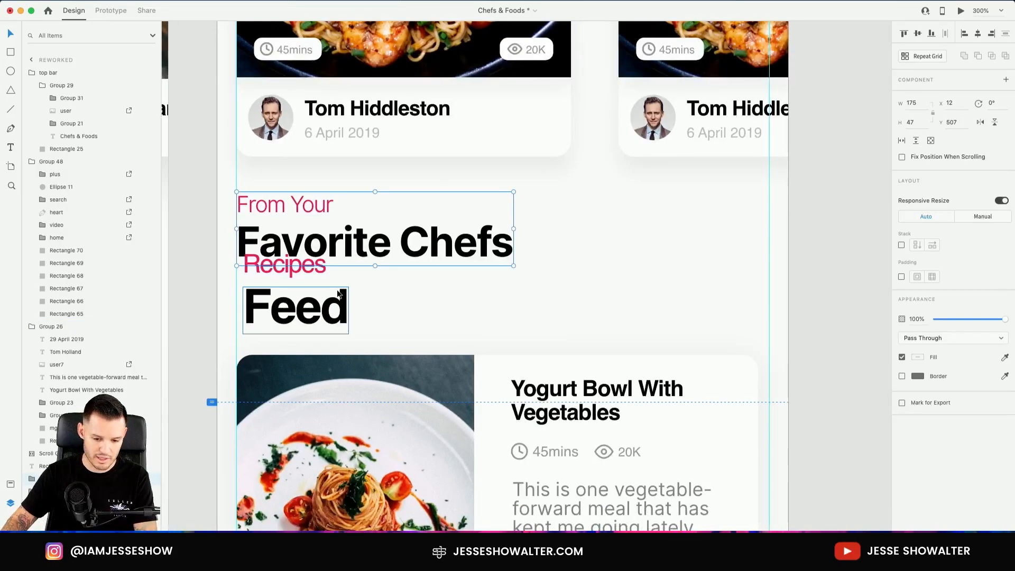
Change the copied heading's small line to "Recipes" and its large line to "Feed".
double_click(276, 209)
double_click(276, 210)
text(RECIP)
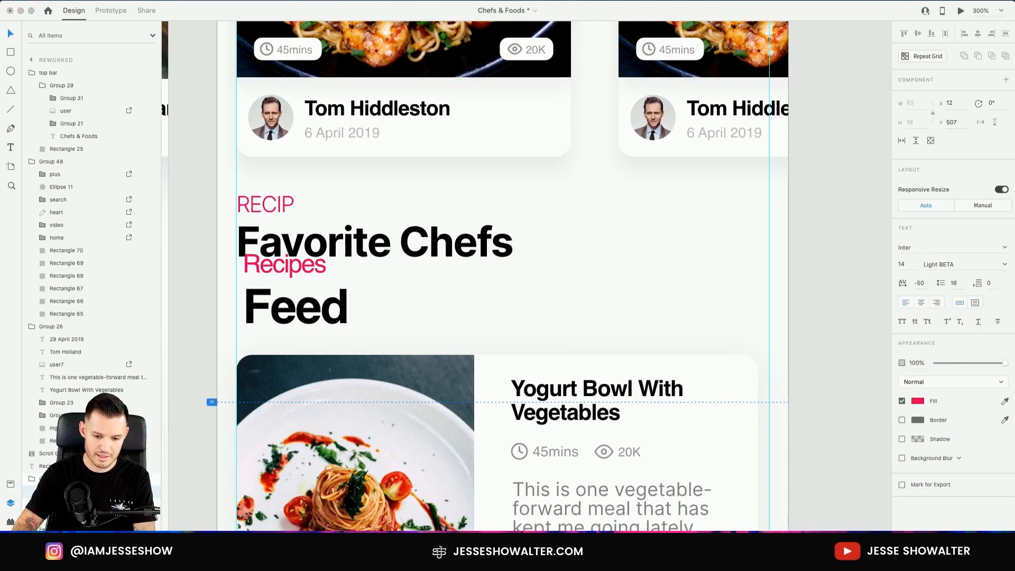
click(449, 243)
double_click(447, 245)
double_click(447, 245)
key(super+a)
text(Feed)
key(Escape)
Delete the old Recipes Feed heading and move the new one, as a group, into its place at Y 548.
key(Delete)
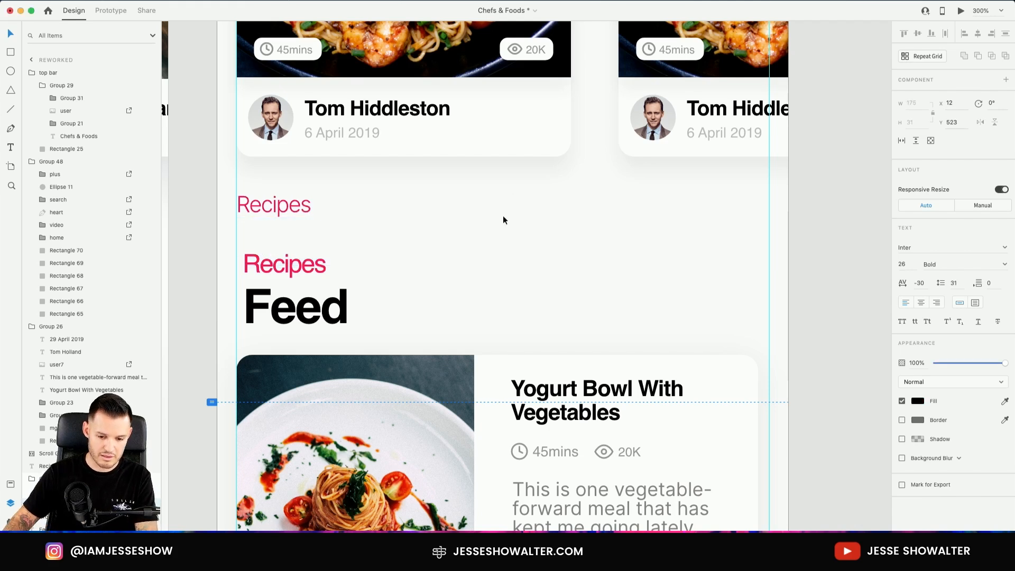
click(313, 304)
key(Delete)
drag(297, 277, 233, 190)
key(super+g)
drag(298, 246, 301, 309)
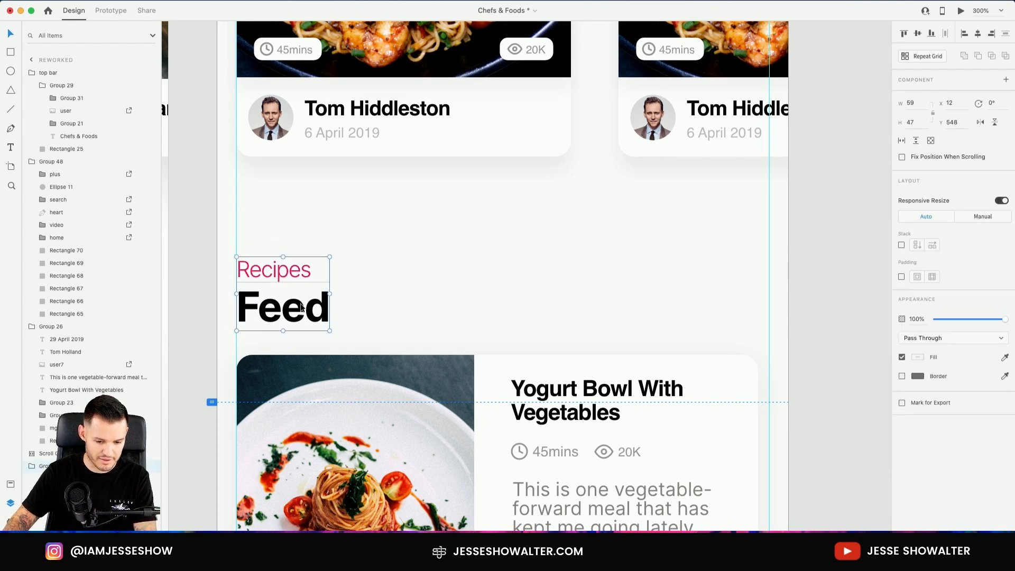
Widen the feed card's background to 336 so its right edge meets the margin guide.
scroll(421, 164, down, 5)
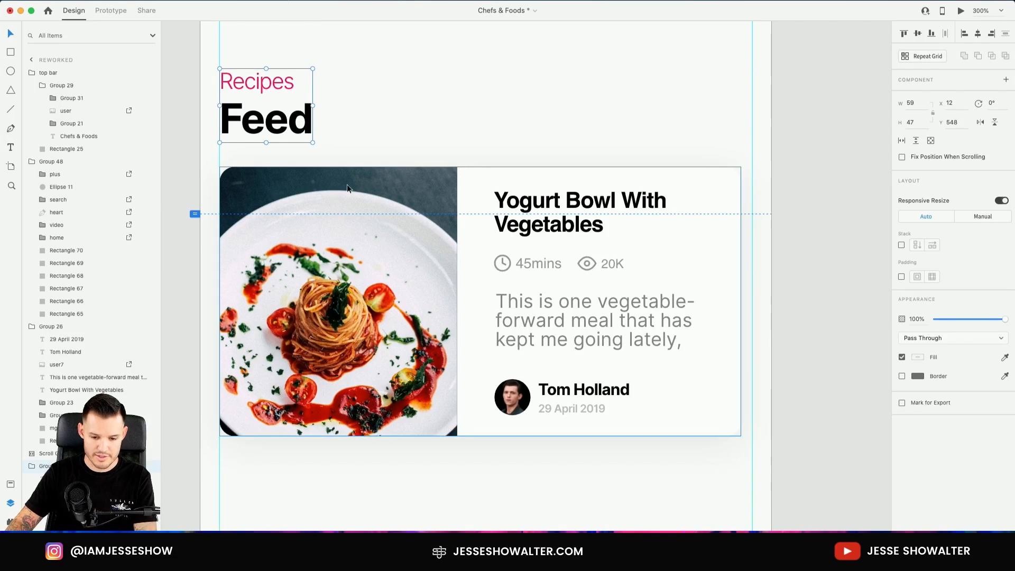
click(743, 282)
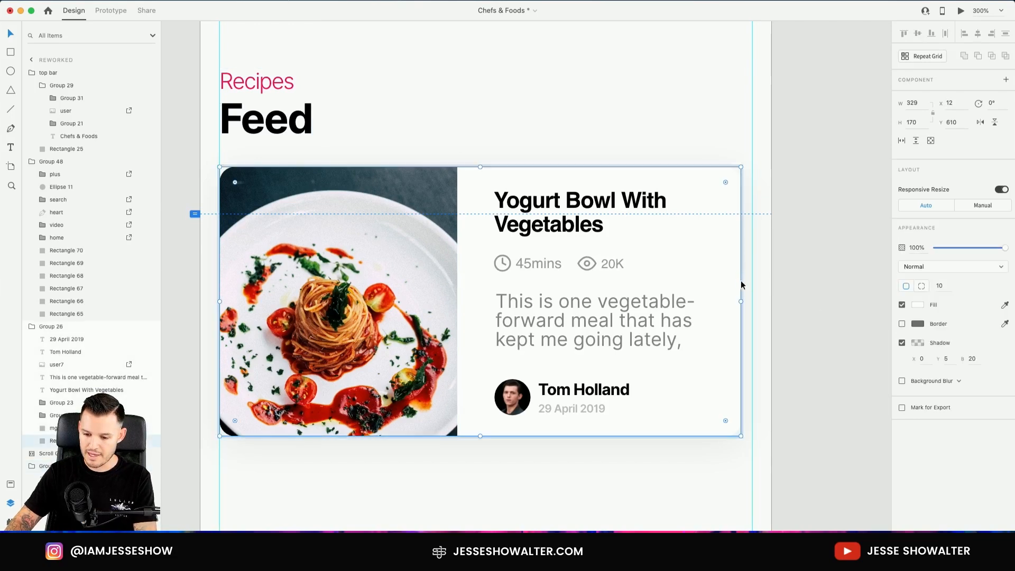
drag(742, 301, 752, 301)
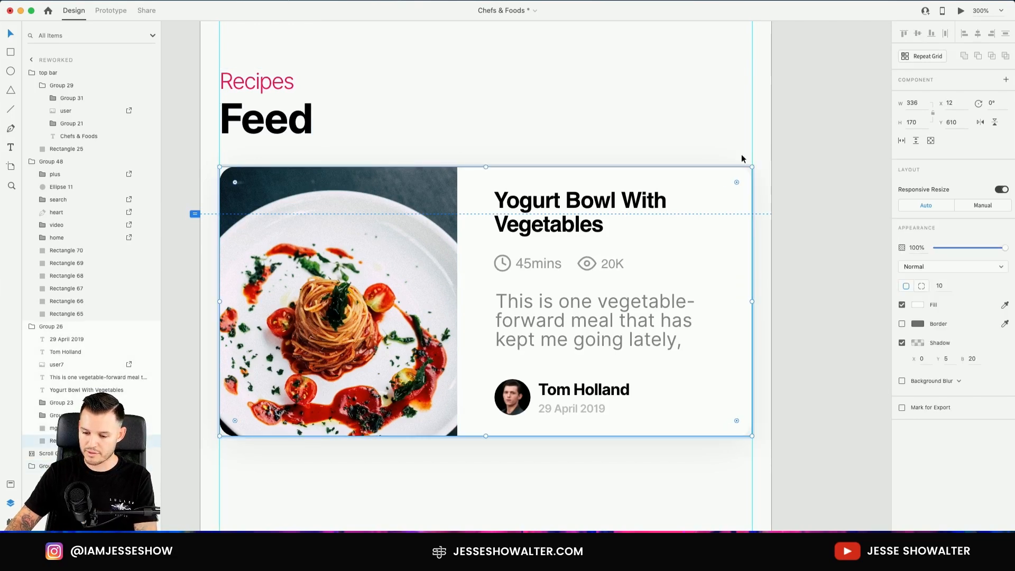
Move the feed card's title, time, views, description and author details together left to X 176.
click(545, 214)
shift+click(535, 265)
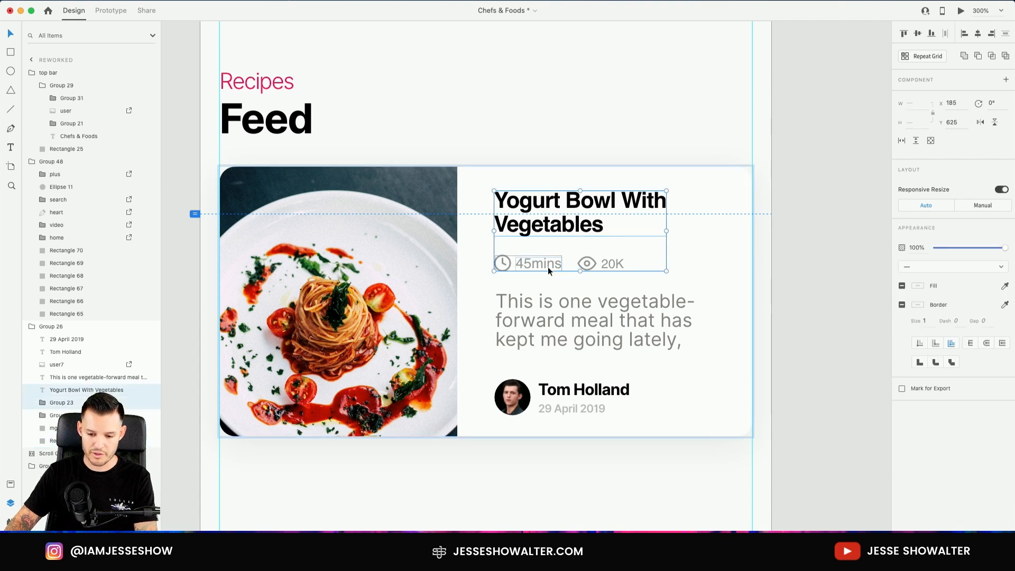
shift+click(579, 298)
shift+click(577, 393)
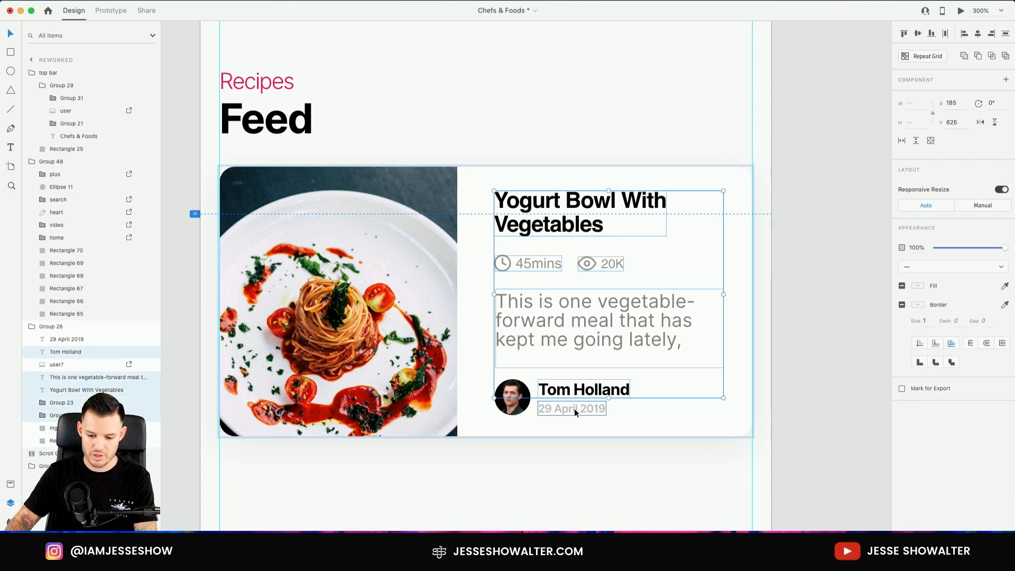
shift+click(575, 408)
shift+click(517, 399)
drag(517, 398, 503, 398)
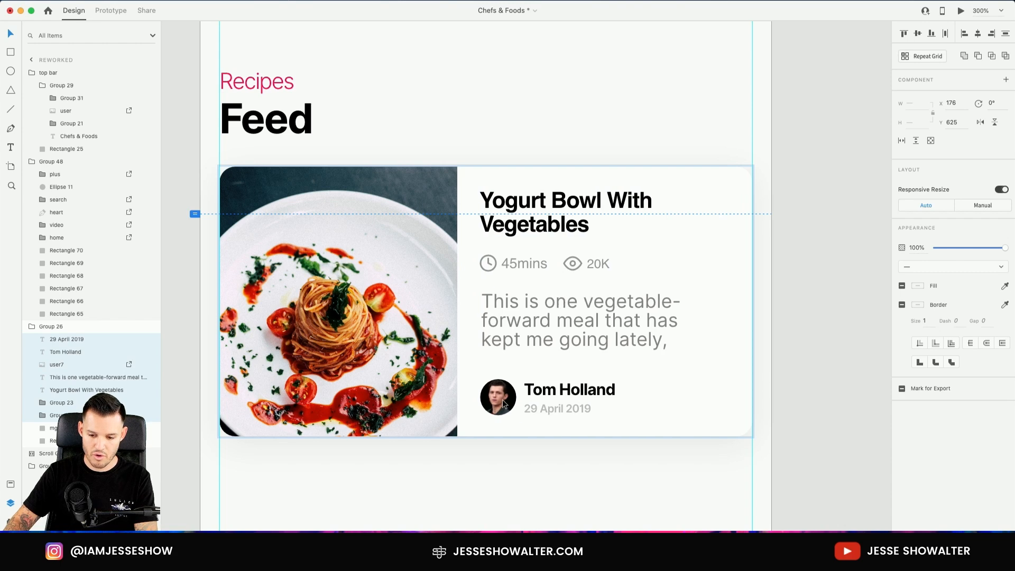
click(832, 257)
Move the feed card's title up to Y 622 and bring the time and views row up beneath it.
click(539, 208)
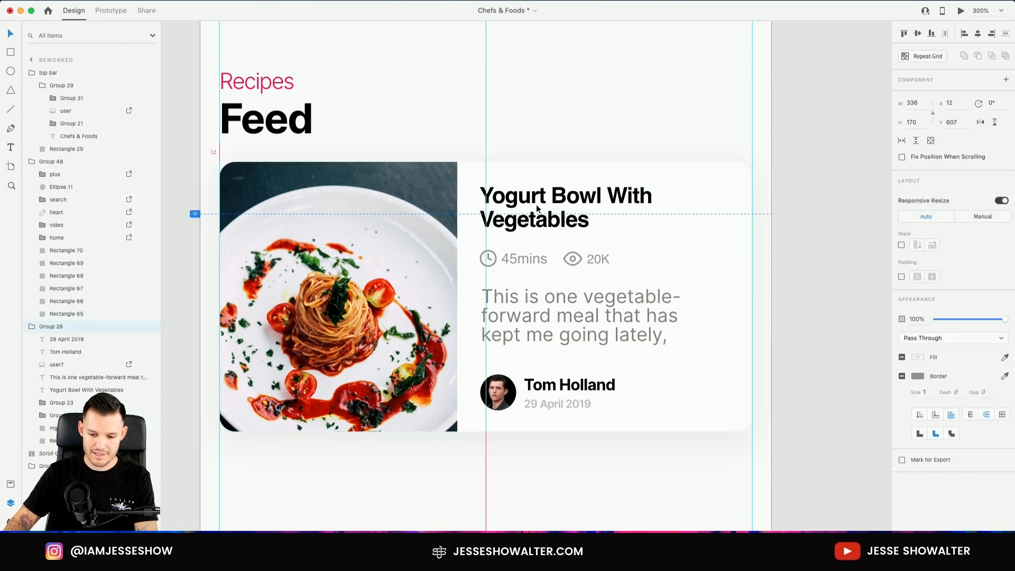
drag(529, 206, 529, 202)
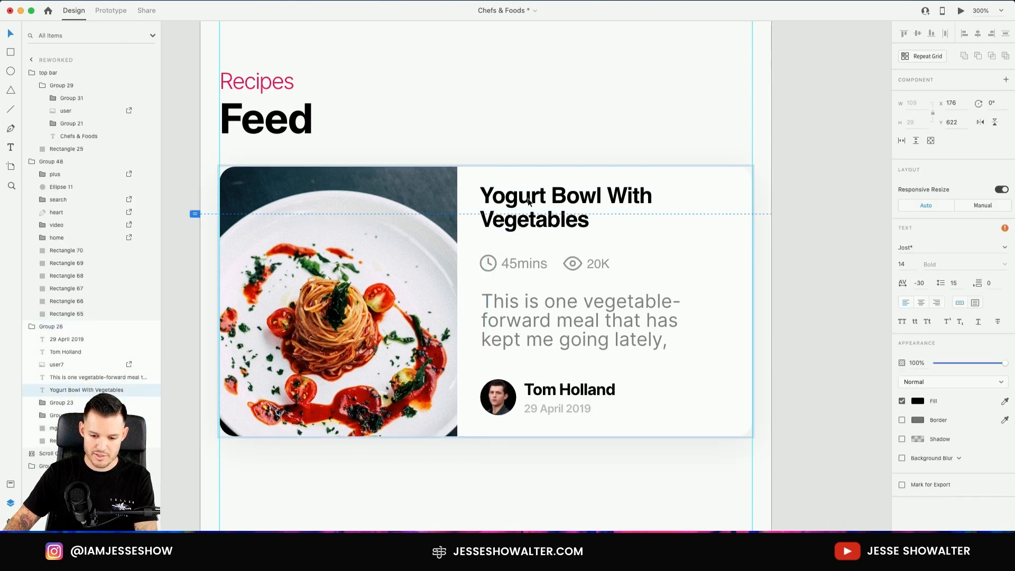
click(523, 264)
shift+click(598, 265)
drag(598, 265, 598, 253)
Move the card's description up to Y 680 and enlarge its text box to about 165 by 54.
click(585, 307)
drag(591, 310, 591, 298)
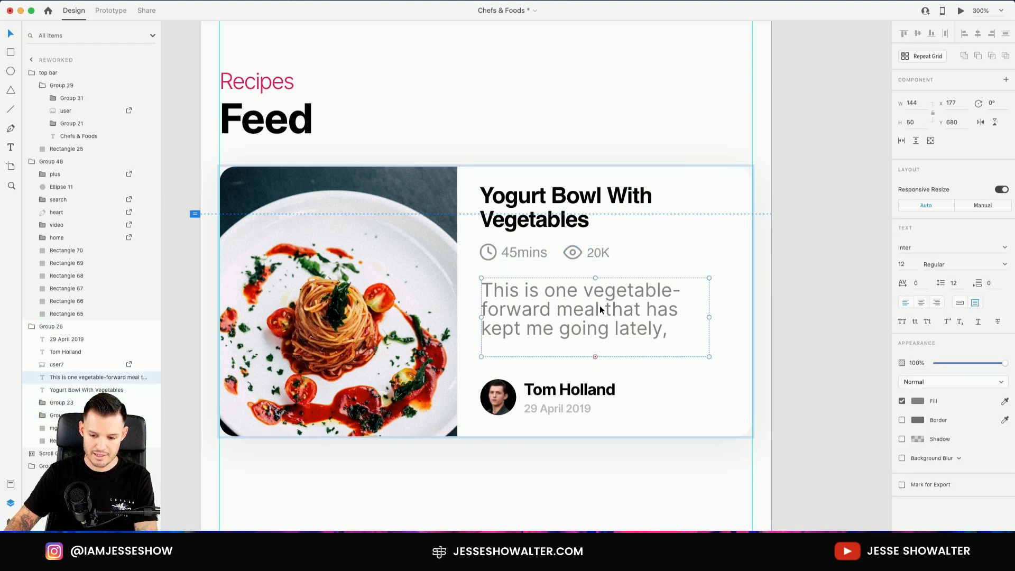
drag(709, 356, 742, 365)
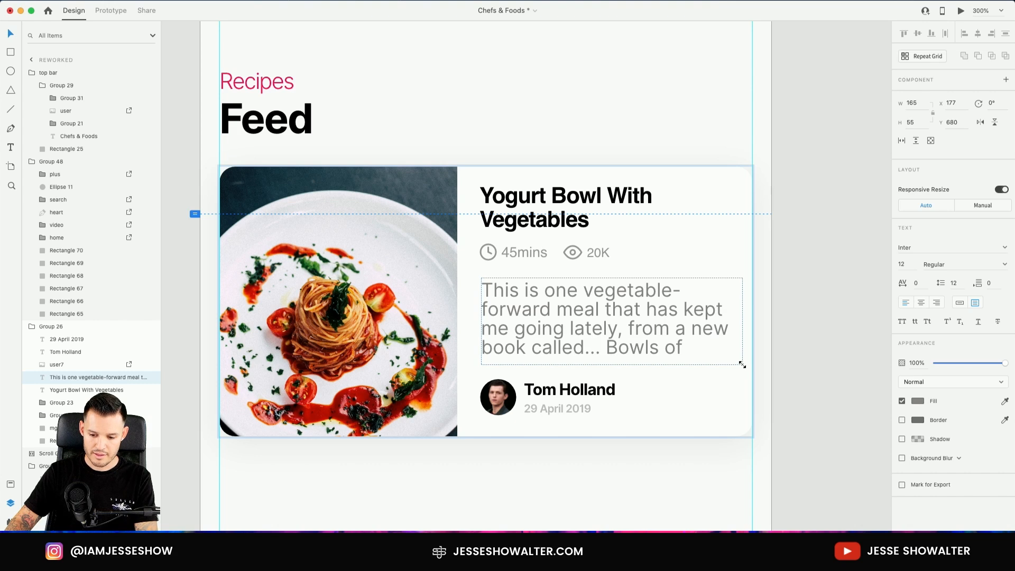
Insert an ellipsis after "Bowls of" so the description's visible text ends there.
double_click(649, 341)
click(690, 348)
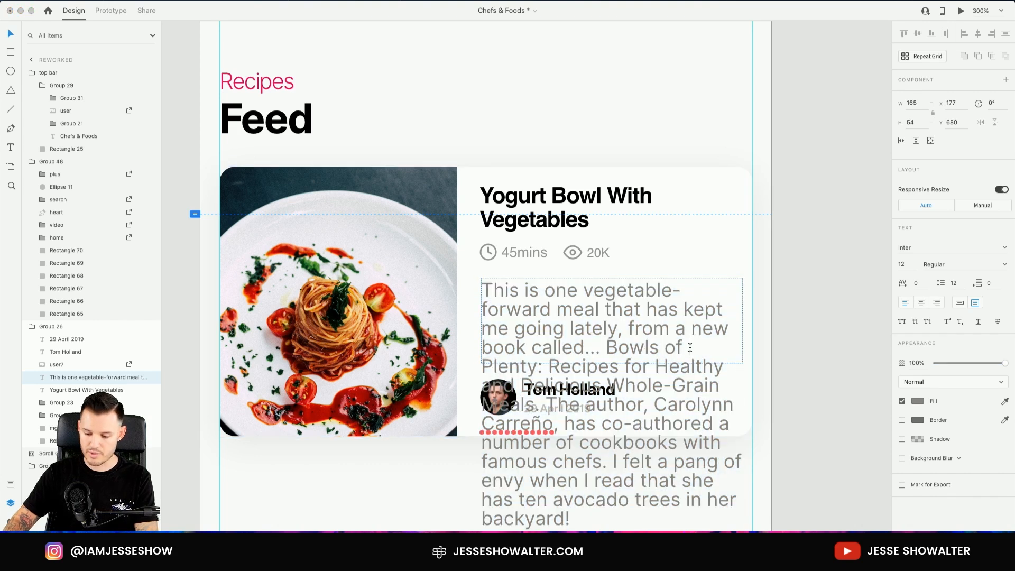
text(...)
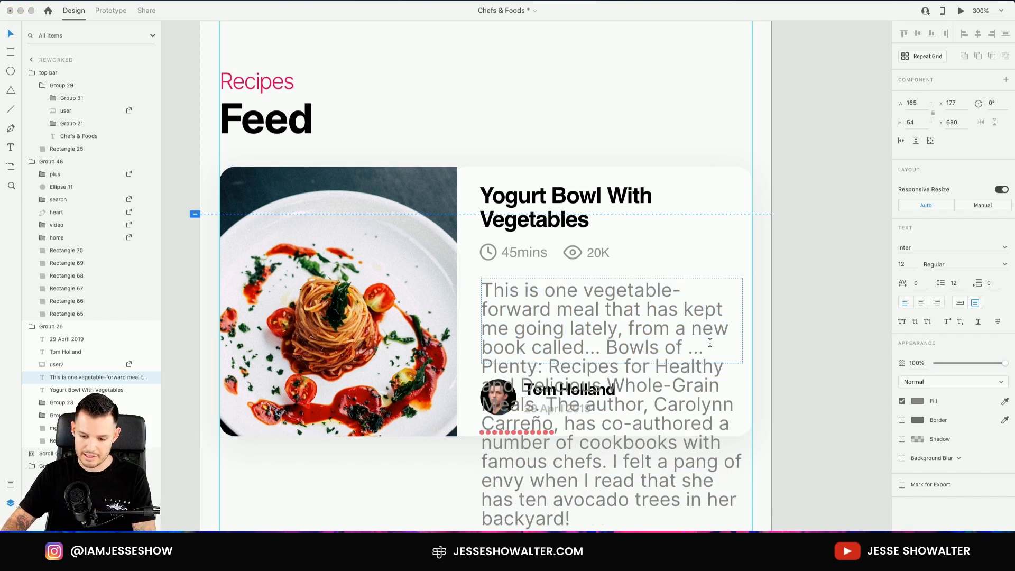
key(Escape)
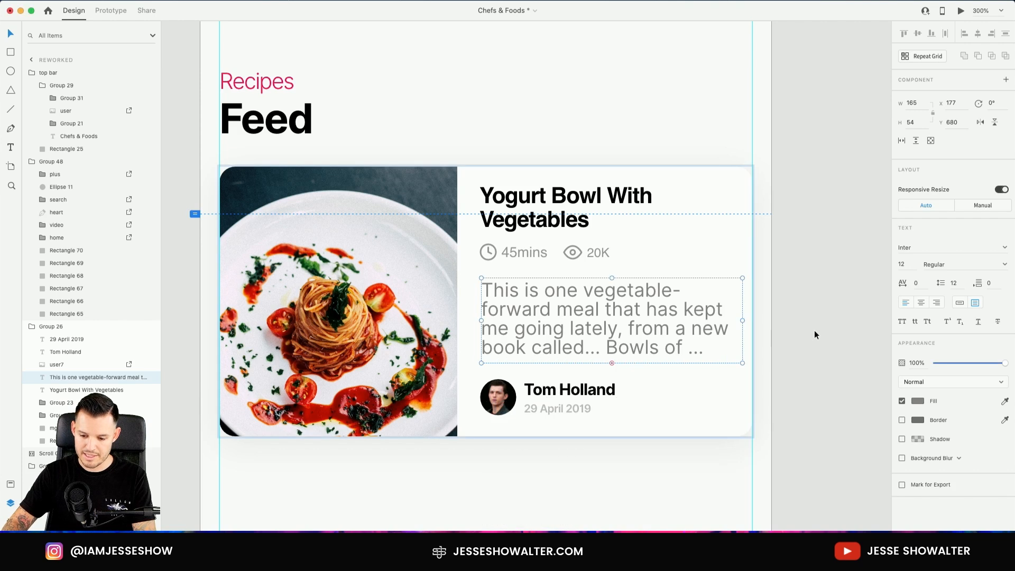
Nudge the author's picture, name and date down together by one unit.
click(554, 396)
shift+click(553, 409)
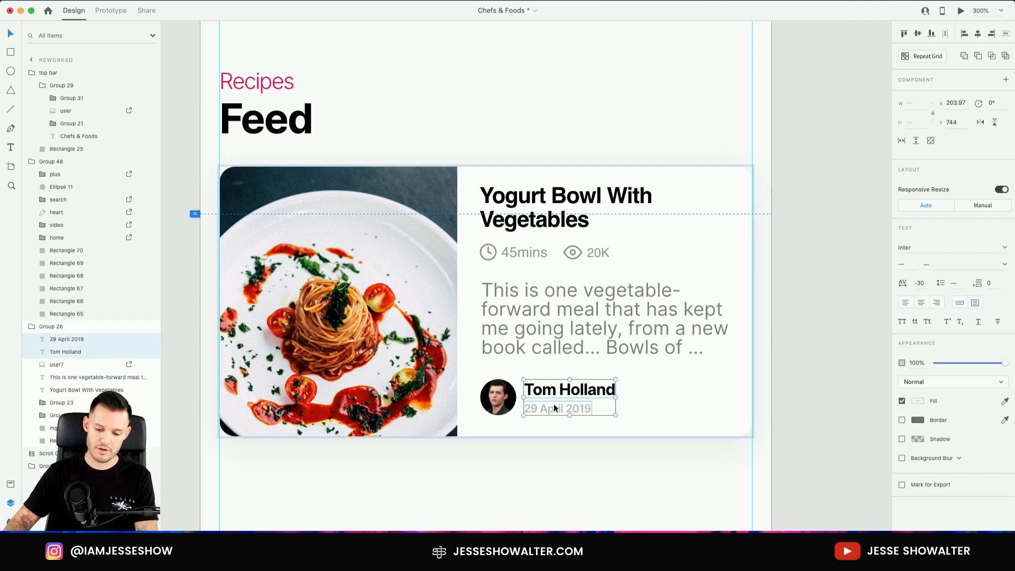
shift+click(508, 406)
key(Down)
Set the description's line spacing to 14, nudge the text up and extend its box to fit four lines.
click(544, 328)
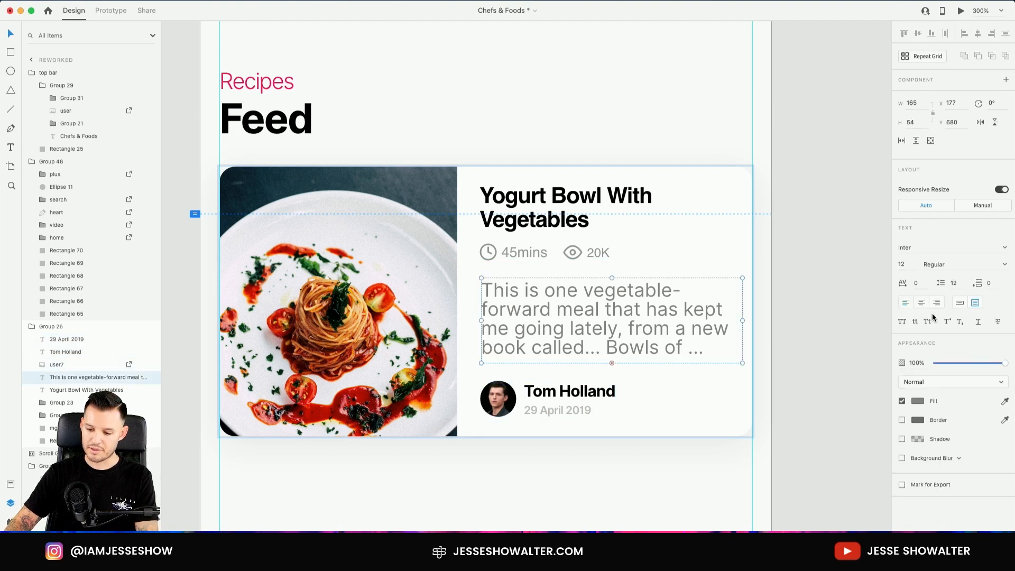
text(14)
key(Return)
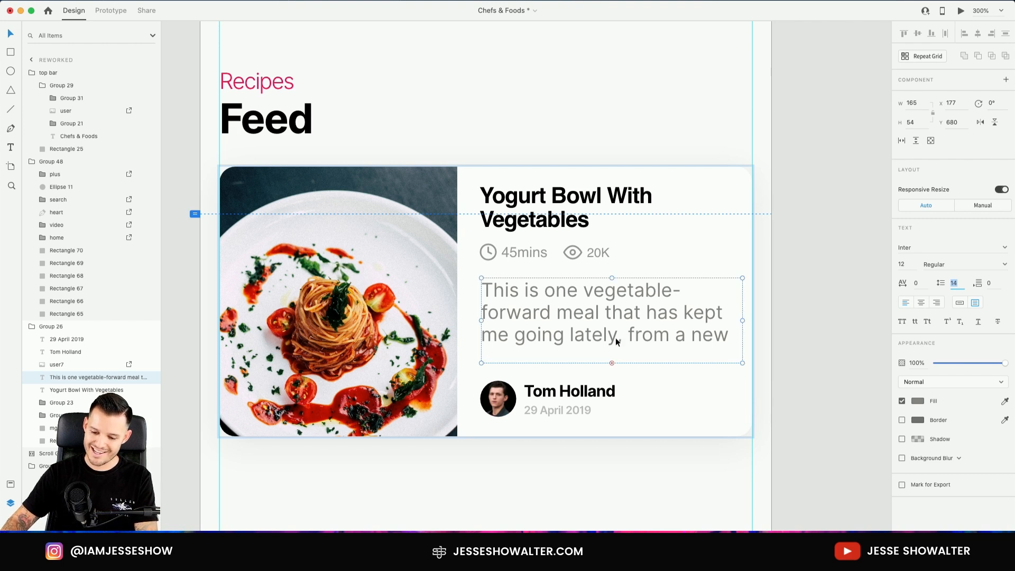
key(Up)
key(Up)
key(Up)
drag(617, 360, 614, 368)
click(833, 309)
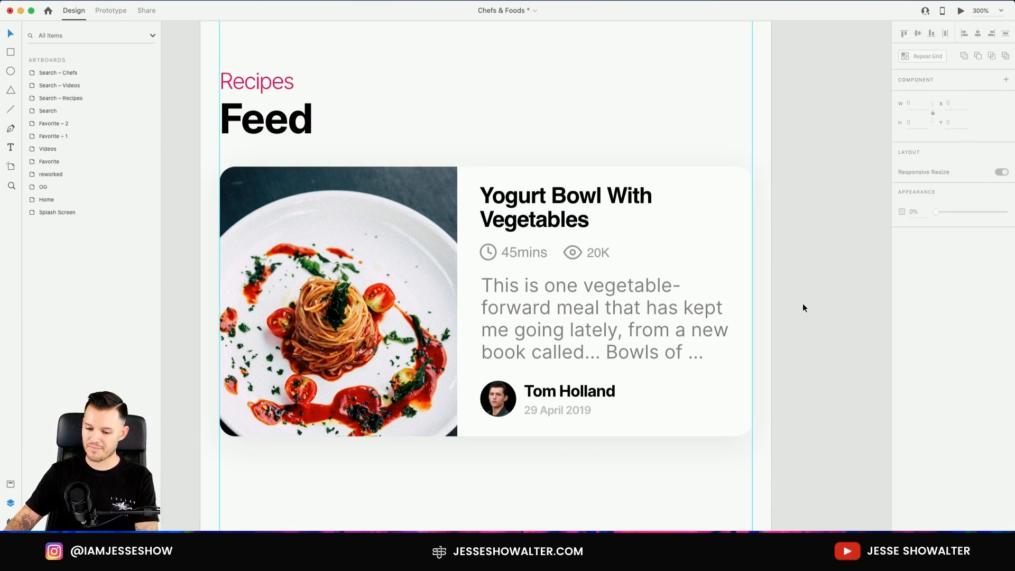
Extend the feed card's background and photo downward together to a height of 179.
click(702, 199)
shift+click(417, 203)
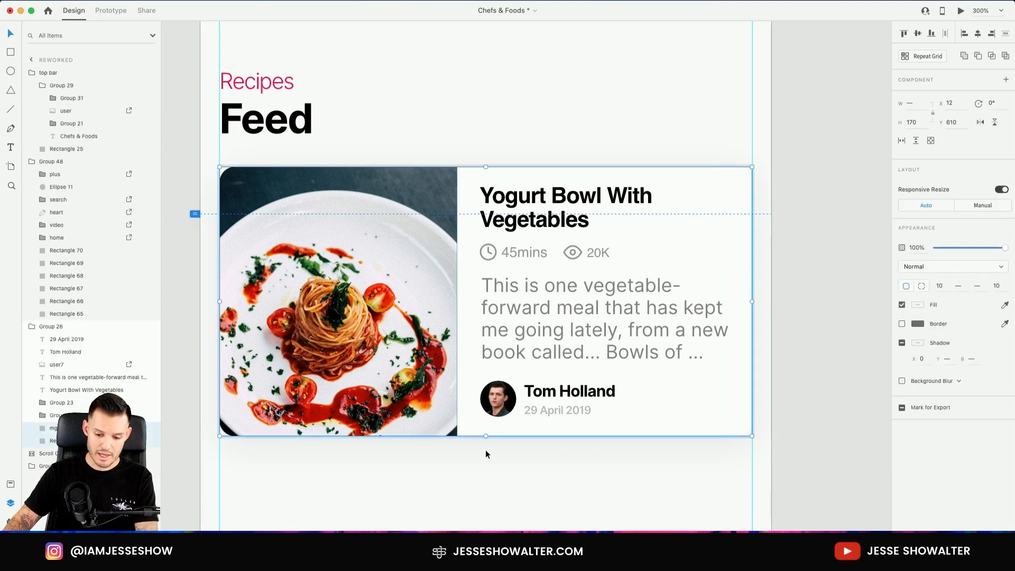
drag(486, 435, 485, 450)
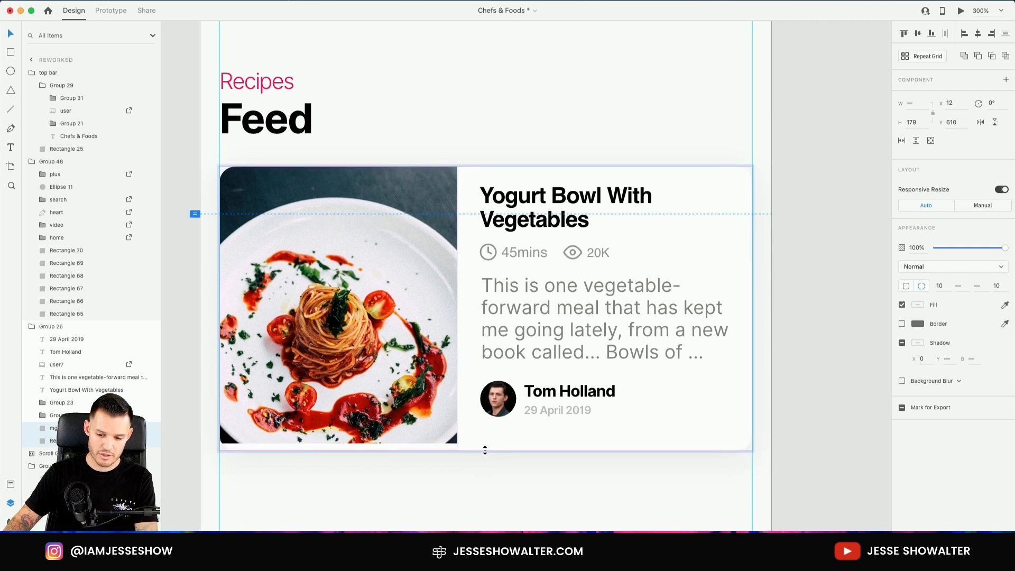
Group the author's picture, name and date, and move the group down to Y 752.
click(558, 410)
shift+click(569, 391)
shift+click(500, 399)
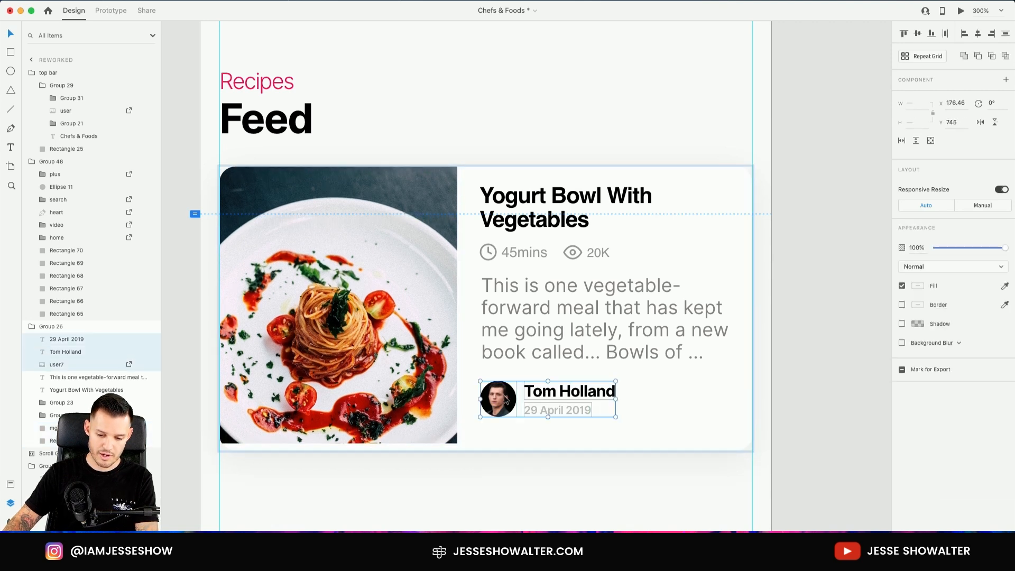
key(super+g)
drag(502, 398, 502, 409)
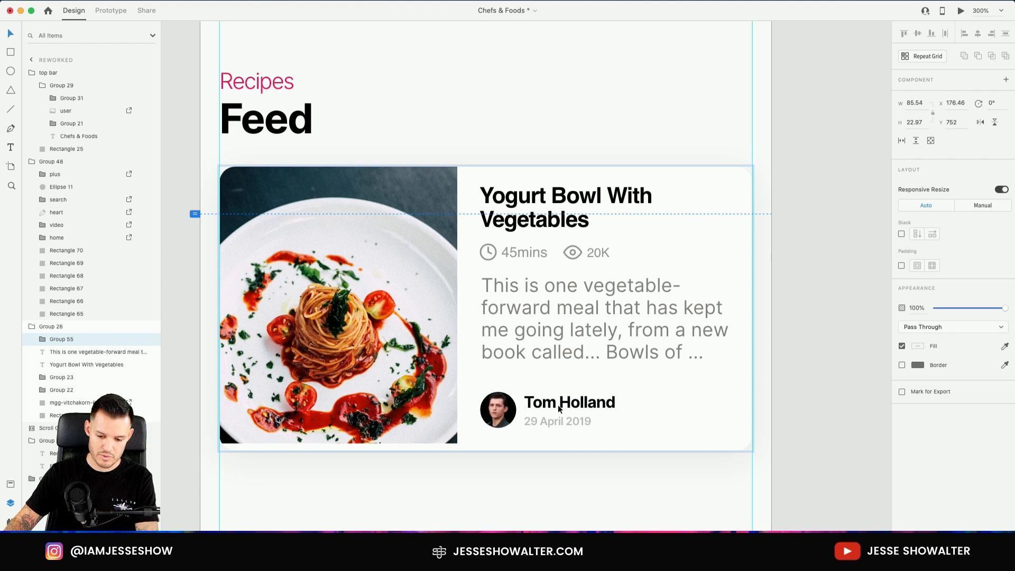
Extend the feed card's food photo downward so it reaches the bottom edge of the card.
click(423, 418)
double_click(421, 408)
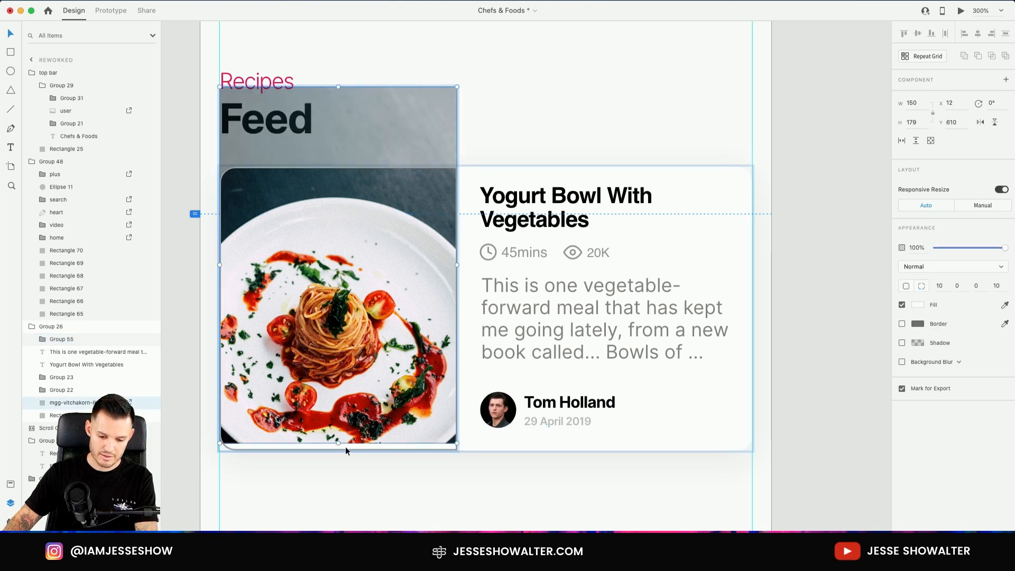
drag(347, 415, 347, 421)
click(825, 288)
Move the feed card's description text down to Y 681.
click(551, 311)
drag(551, 312, 552, 317)
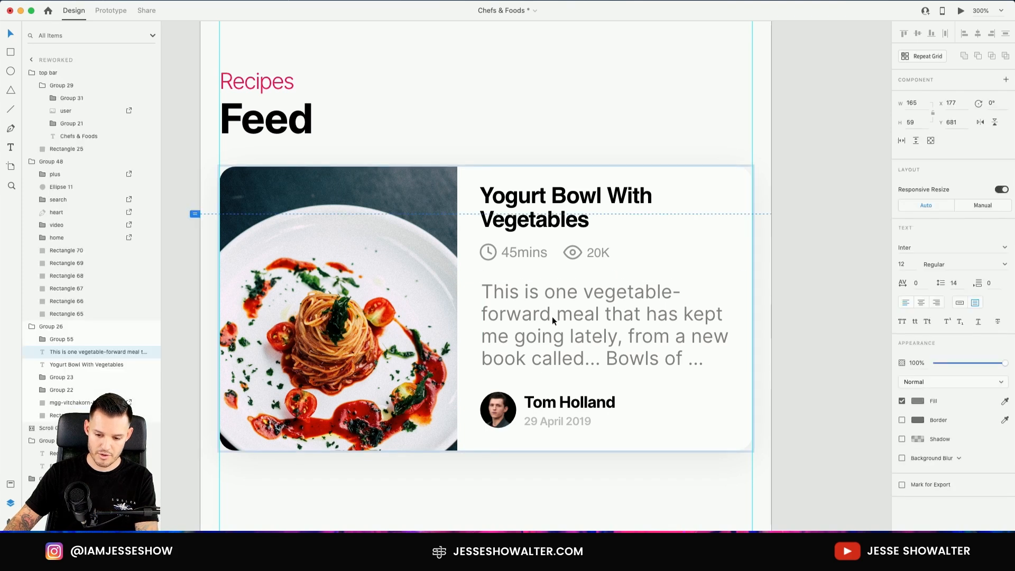
click(539, 220)
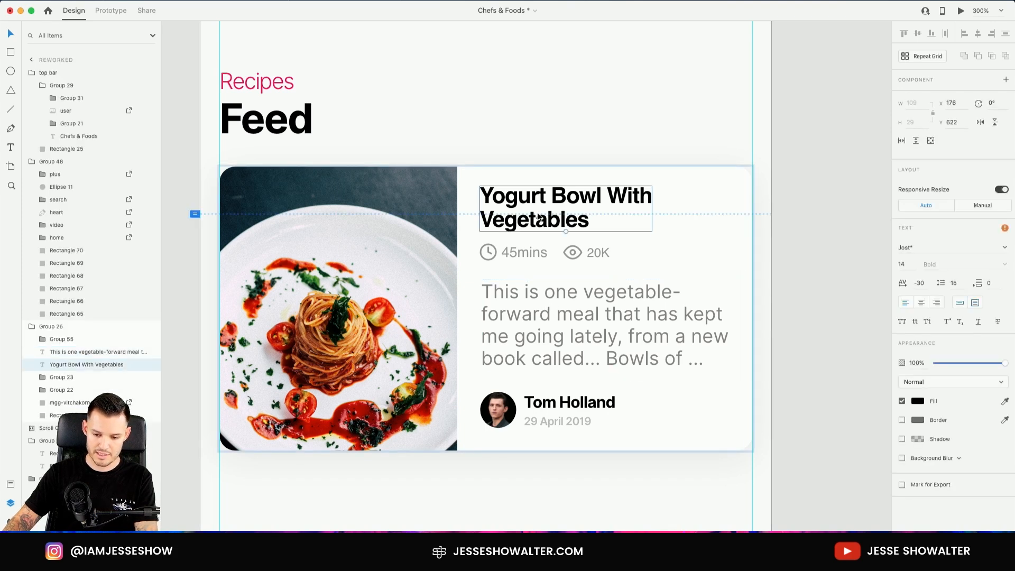
click(839, 181)
Rename the feed card's group to "feed card" and turn it into a component.
key(super+1)
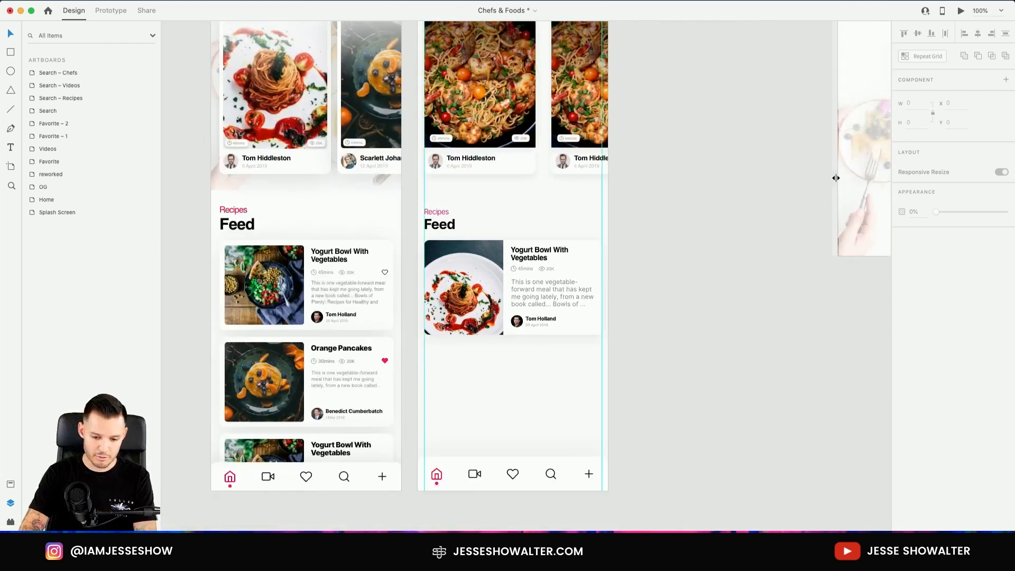
key(super+equal)
scroll(664, 298, left, 5)
scroll(665, 298, down, 2)
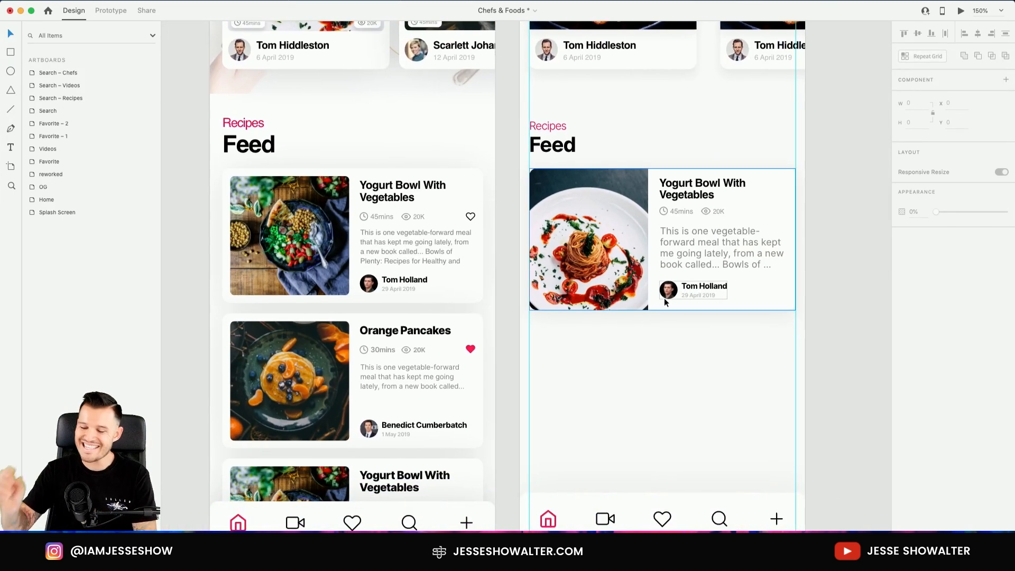
click(706, 252)
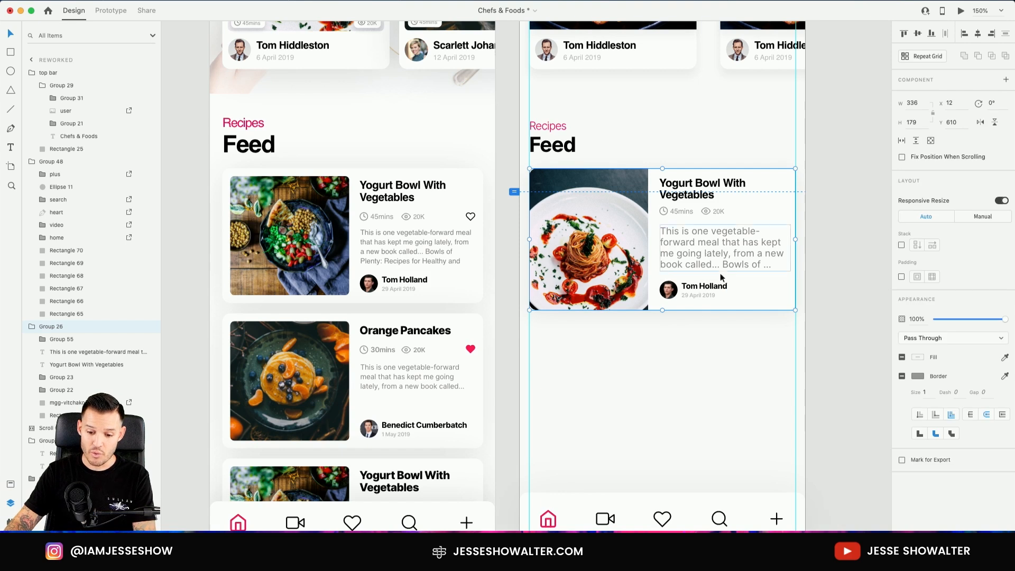
double_click(43, 329)
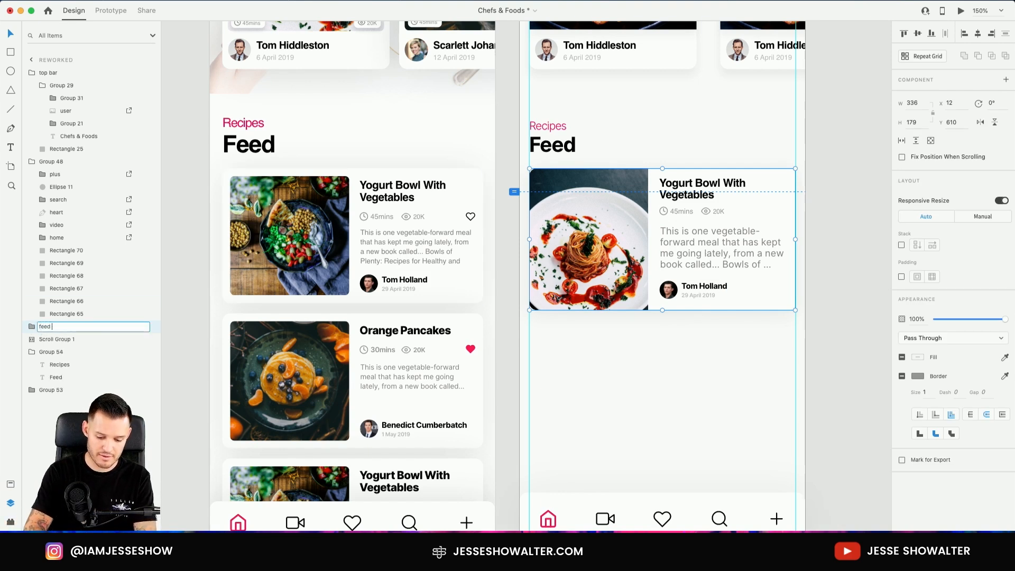
key(Return)
key(super+k)
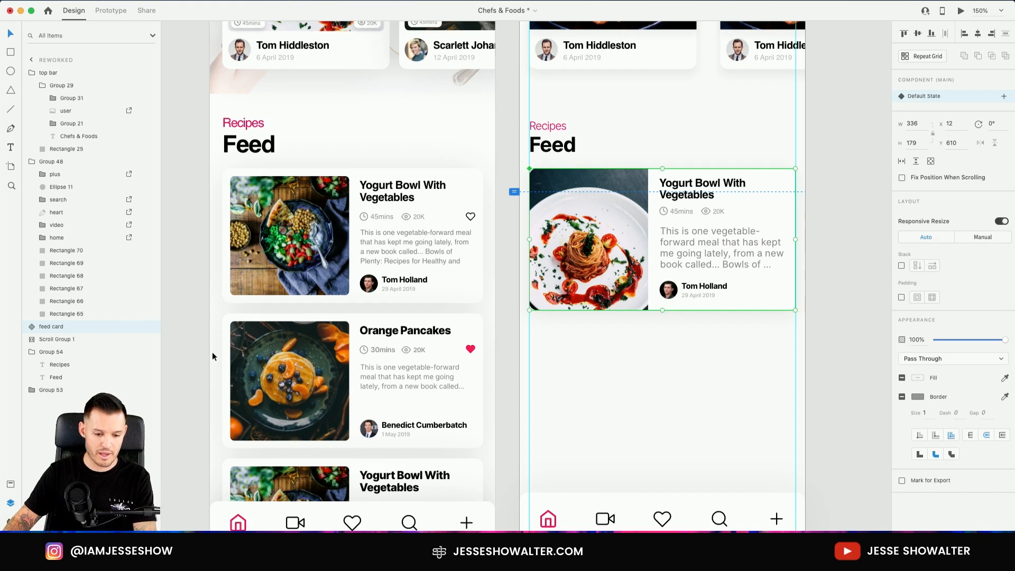
Repeat the feed card vertically below the Feed heading as a repeat grid with a row gap of -42.
key(super+r)
drag(660, 339, 661, 554)
scroll(700, 351, up, 6)
drag(653, 270, 651, 220)
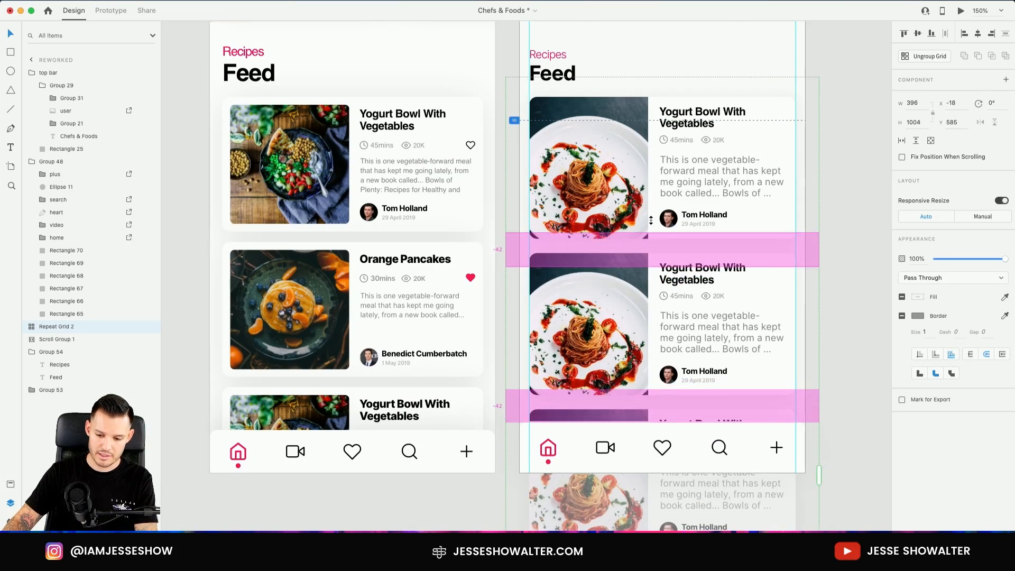
Preview the reworked screen and check how the feed scrolls beneath the fixed top and navigation bars.
scroll(651, 220, up, 3)
scroll(652, 220, down, 2)
click(961, 11)
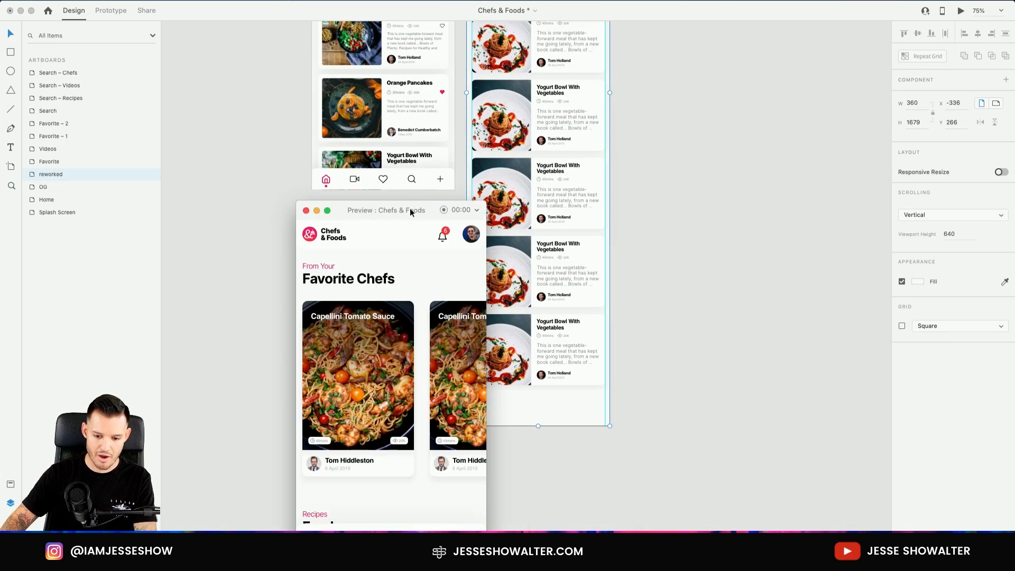
drag(411, 212, 518, 53)
scroll(535, 206, down, 10)
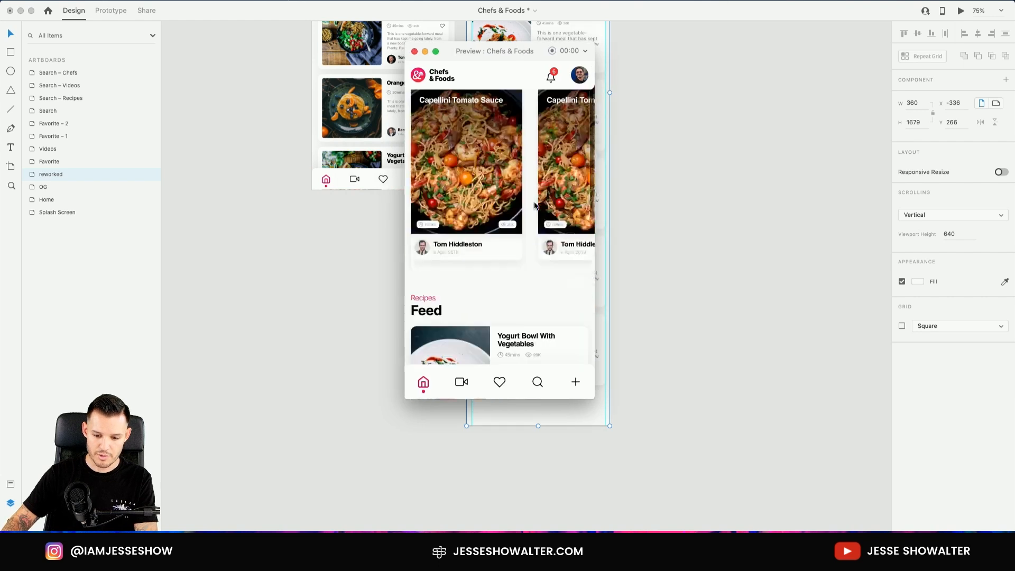
scroll(534, 206, down, 3)
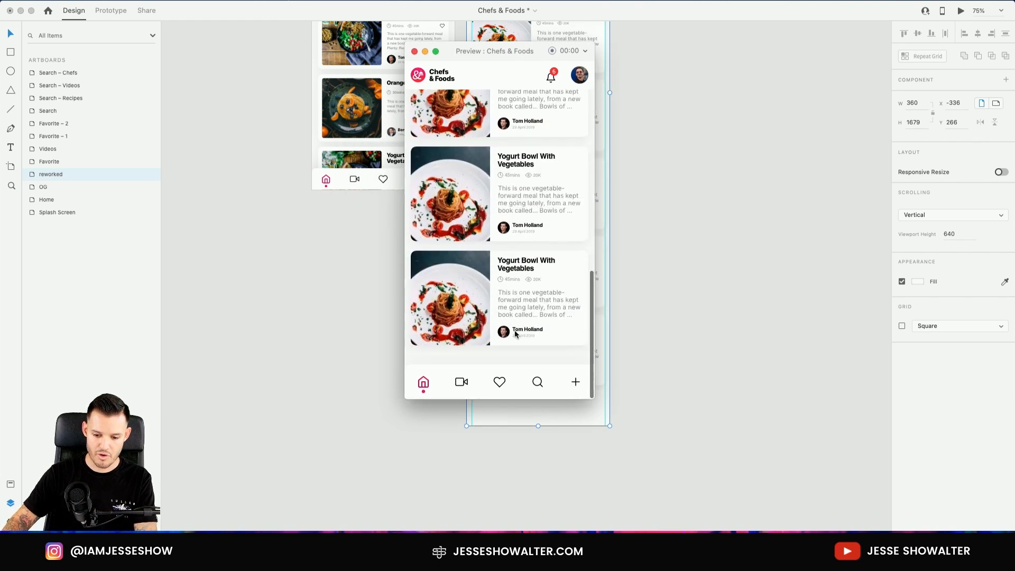
scroll(528, 220, up, 15)
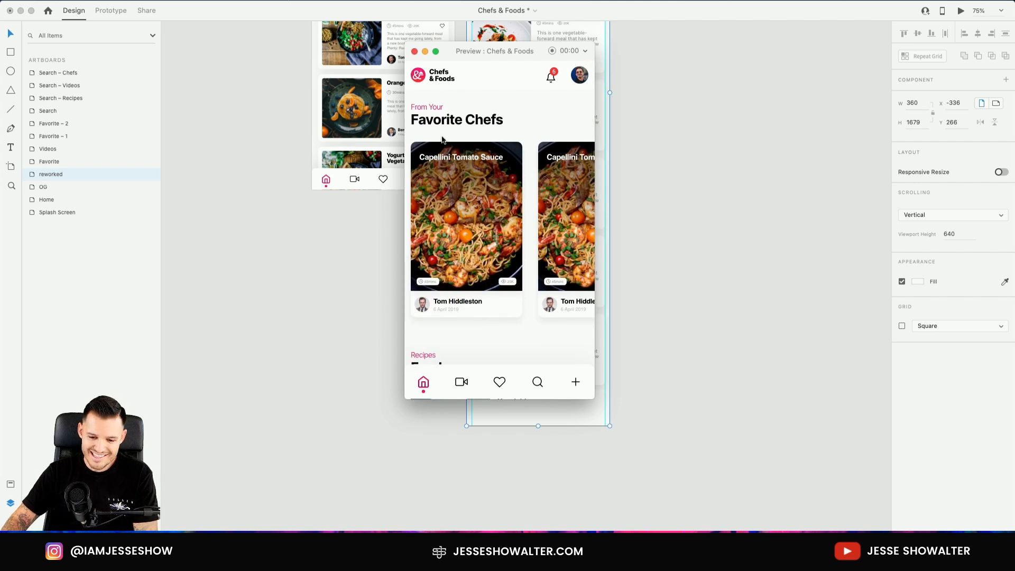
click(415, 51)
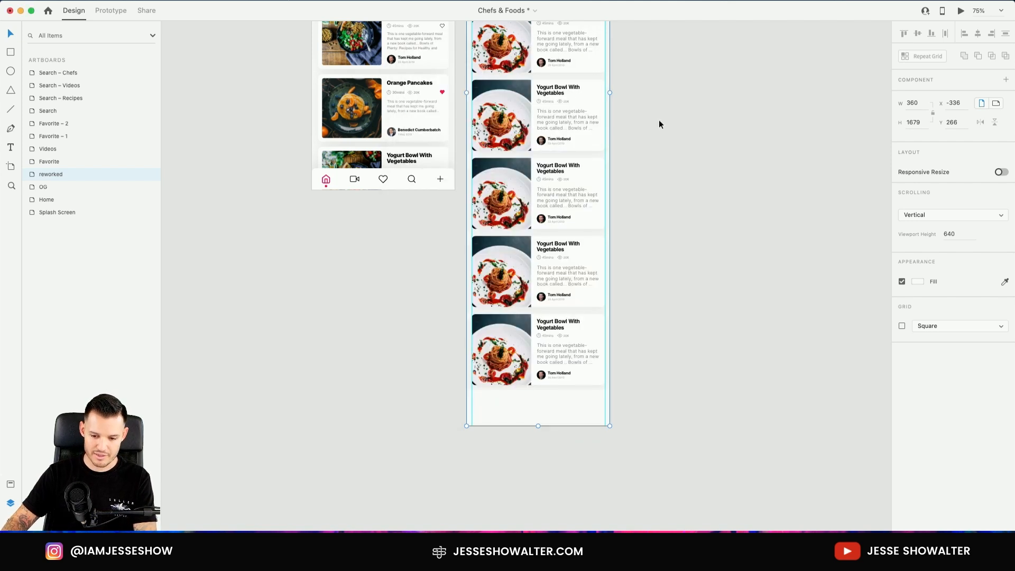
Compare the original and reworked artboards from the header and recipe cards down through the feed sections.
scroll(677, 312, up, 10)
scroll(433, 106, up, 5)
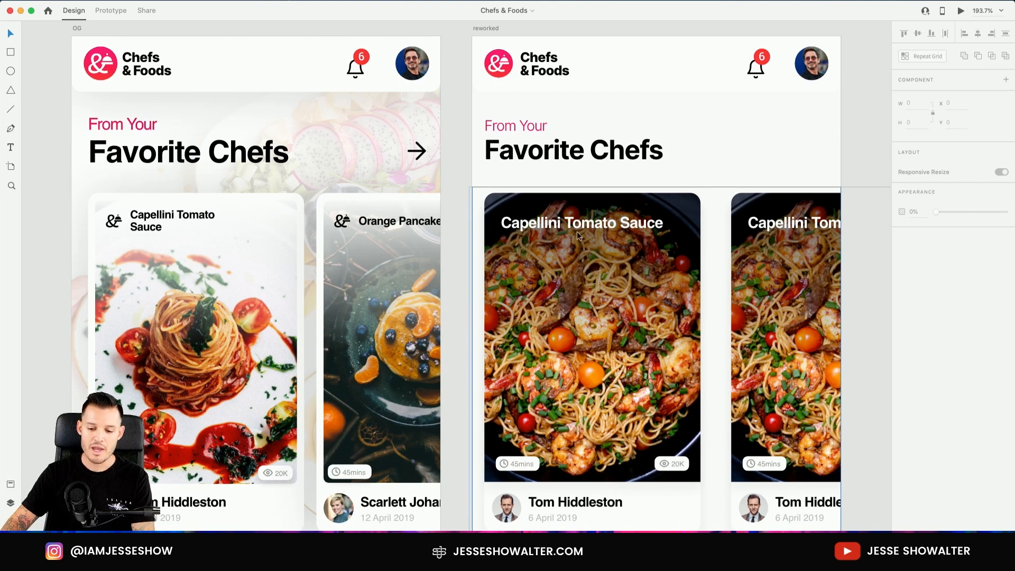
scroll(579, 236, down, 5)
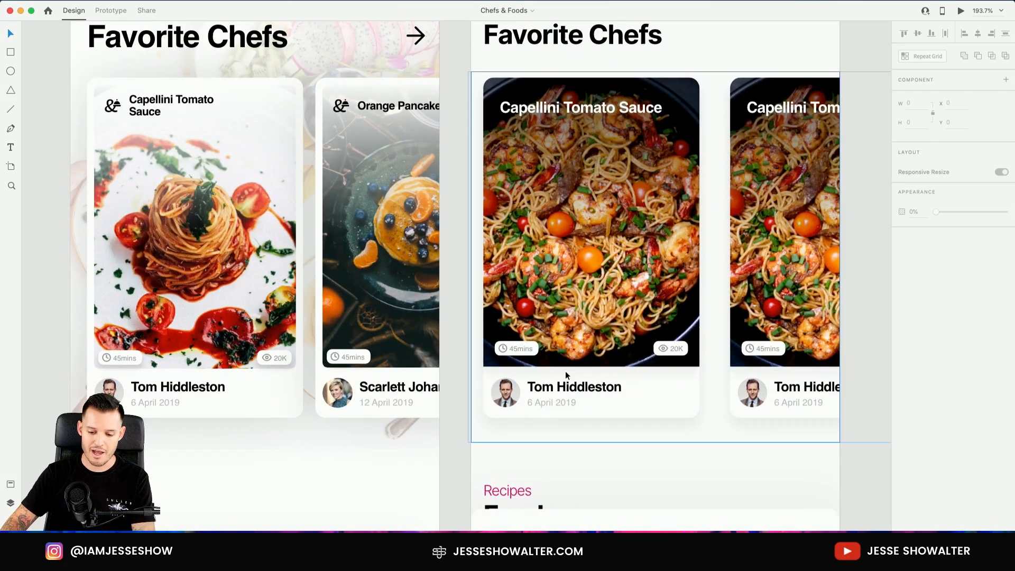
scroll(659, 404, right, 3)
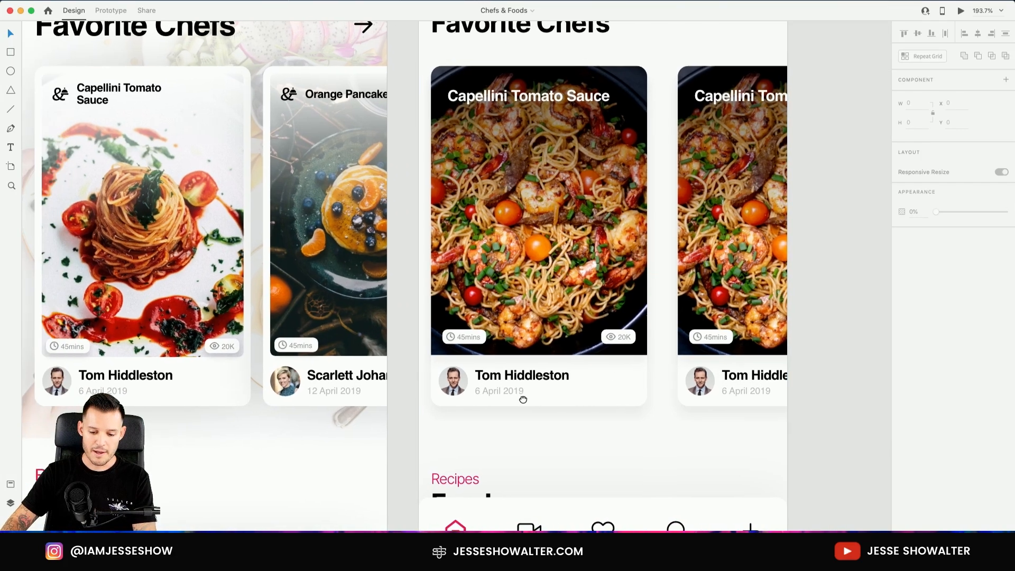
drag(523, 399, 540, 409)
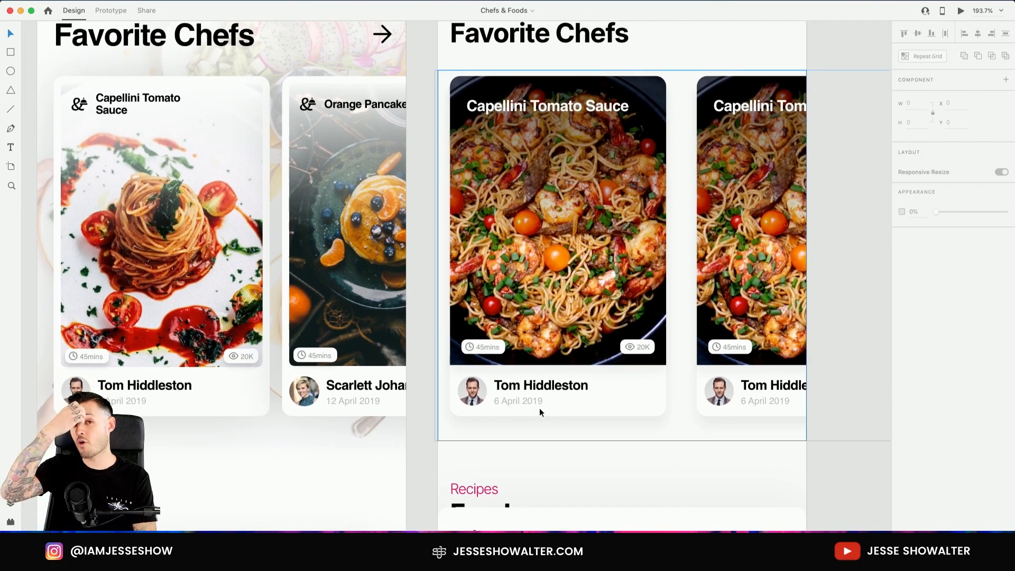
scroll(547, 410, down, 12)
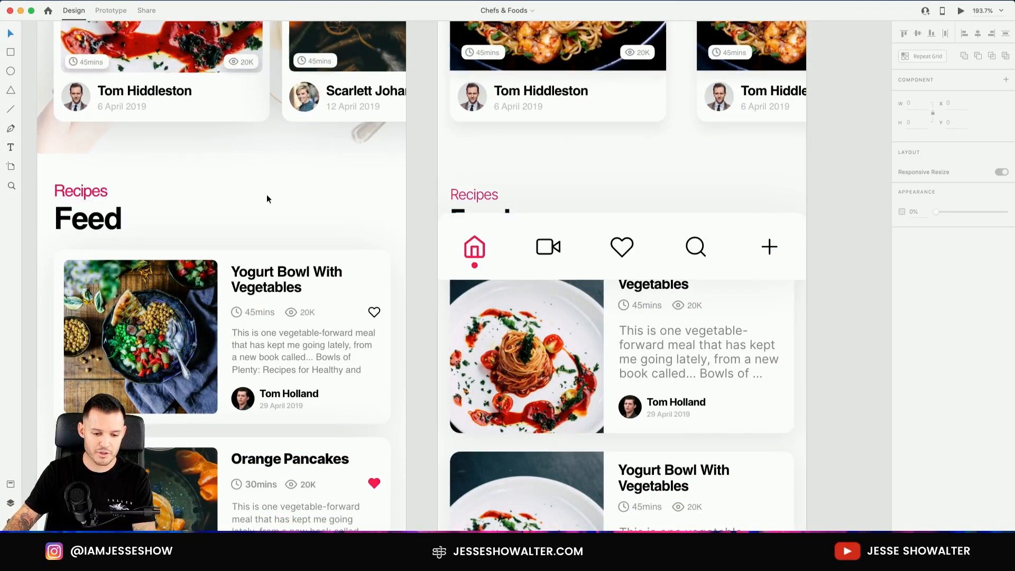
scroll(689, 217, down, 12)
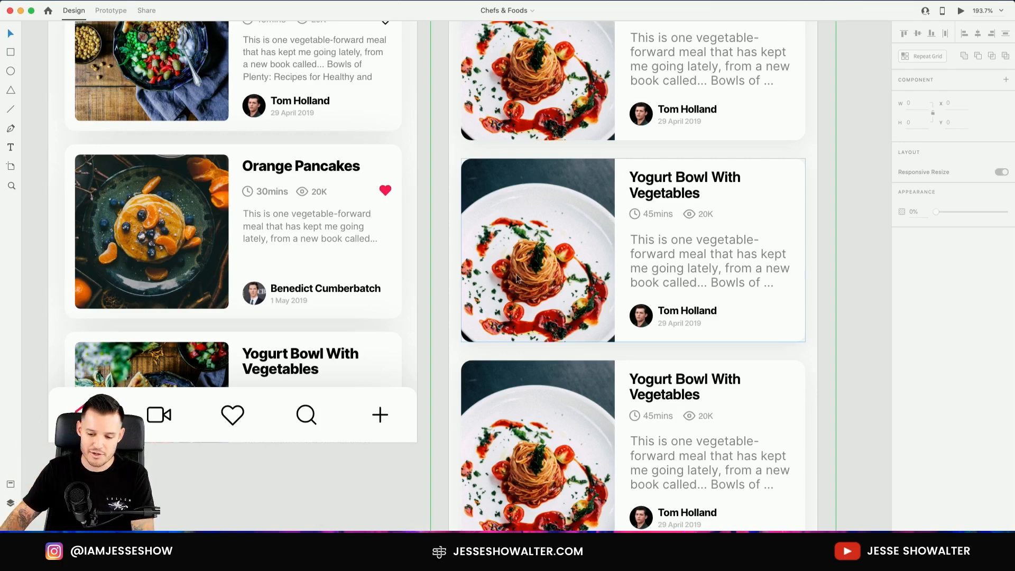
scroll(706, 255, down, 5)
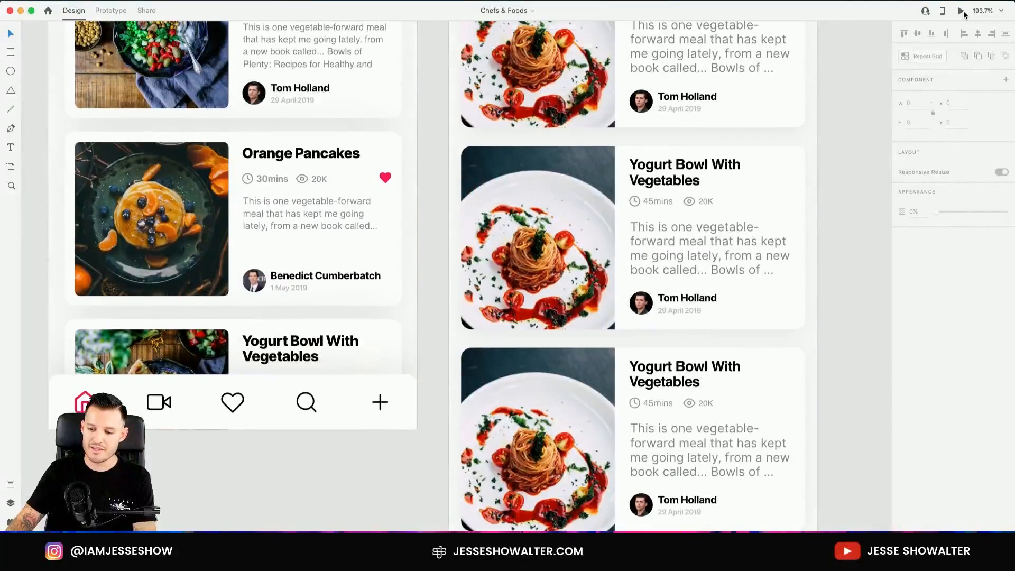
Preview the reworked screen again, testing sideways scrolling of the recipe cards and vertical scrolling of the page.
click(961, 10)
click(415, 51)
click(529, 66)
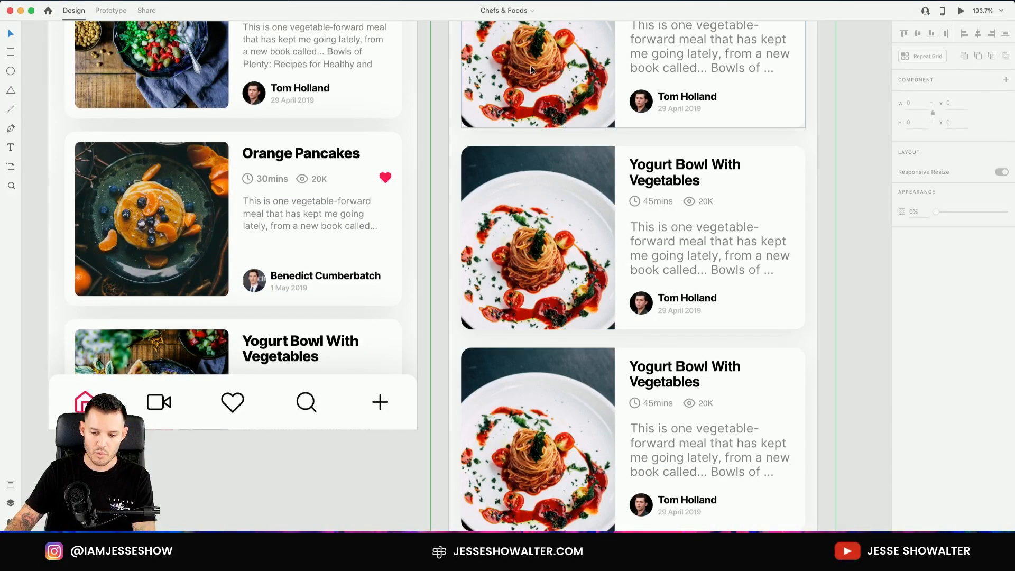
click(964, 11)
scroll(496, 239, right, 5)
scroll(529, 259, down, 10)
scroll(543, 274, up, 10)
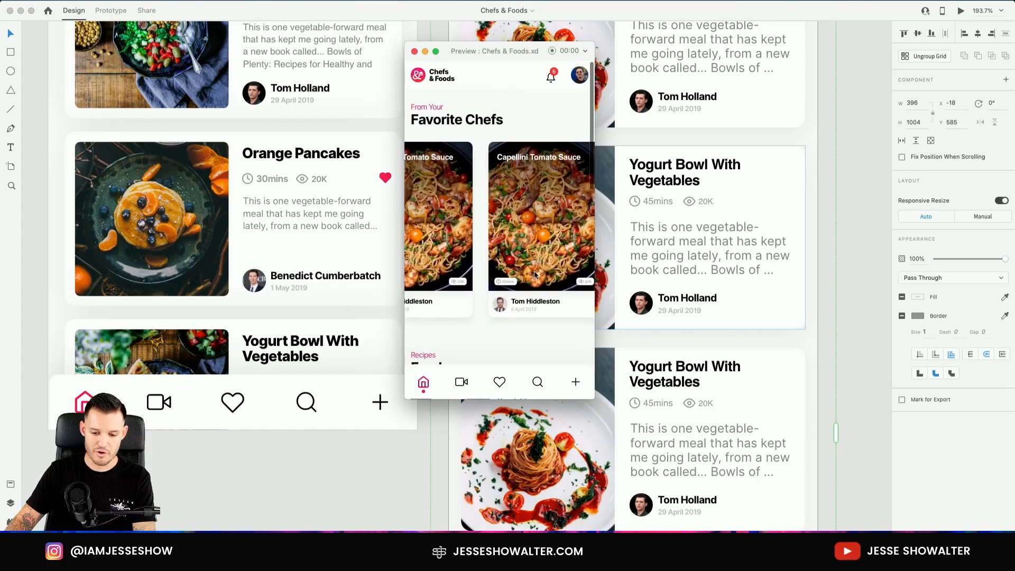
scroll(534, 275, left, 3)
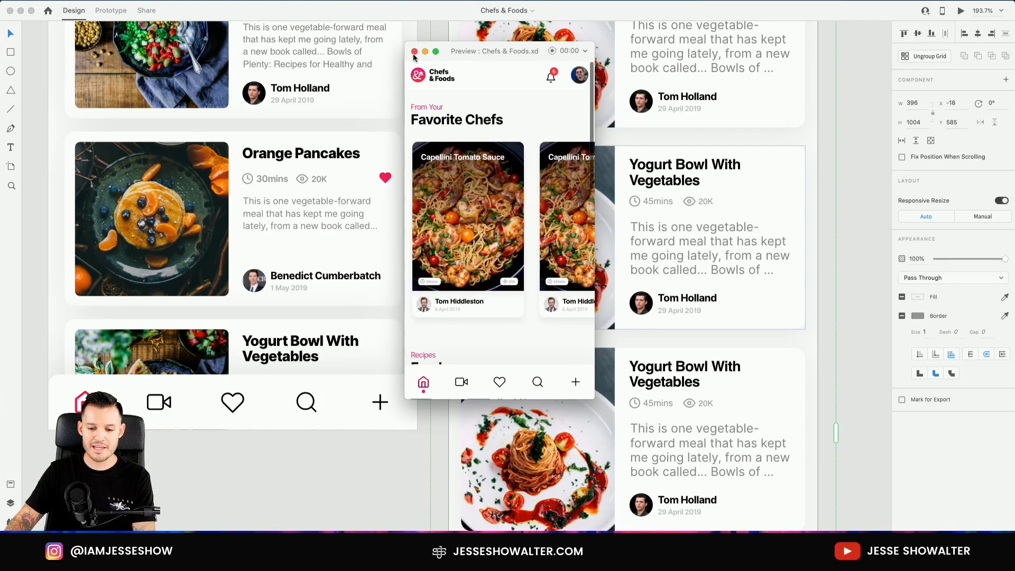
click(415, 51)
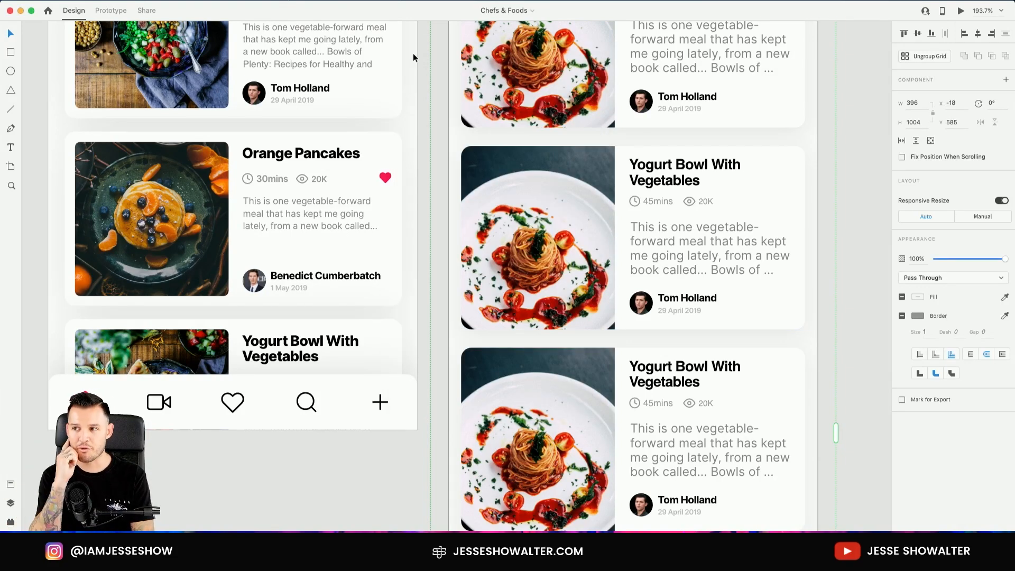
Review the top sections of the original and reworked artboards side by side with nothing selected.
scroll(417, 172, up, 10)
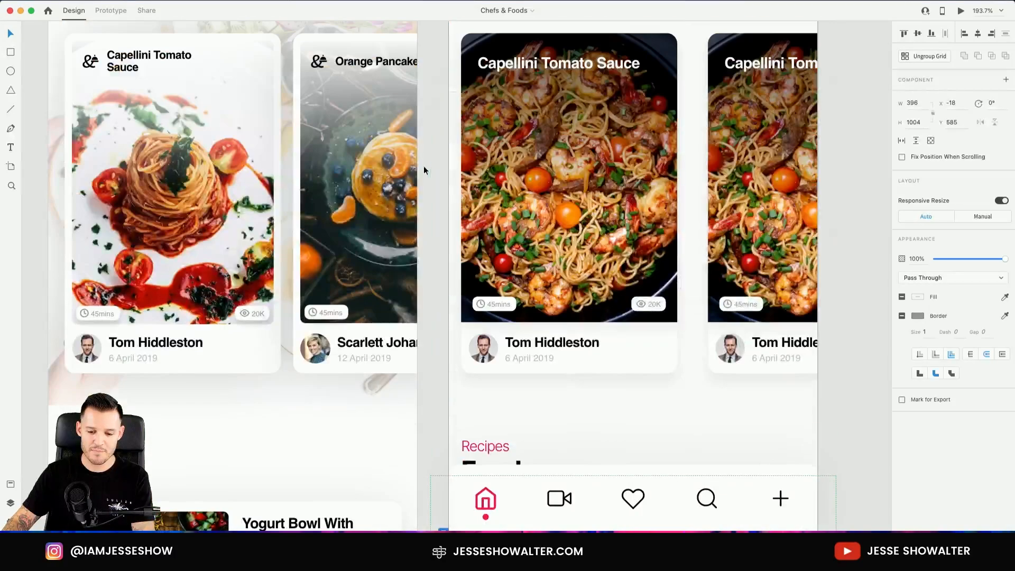
scroll(424, 169, up, 3)
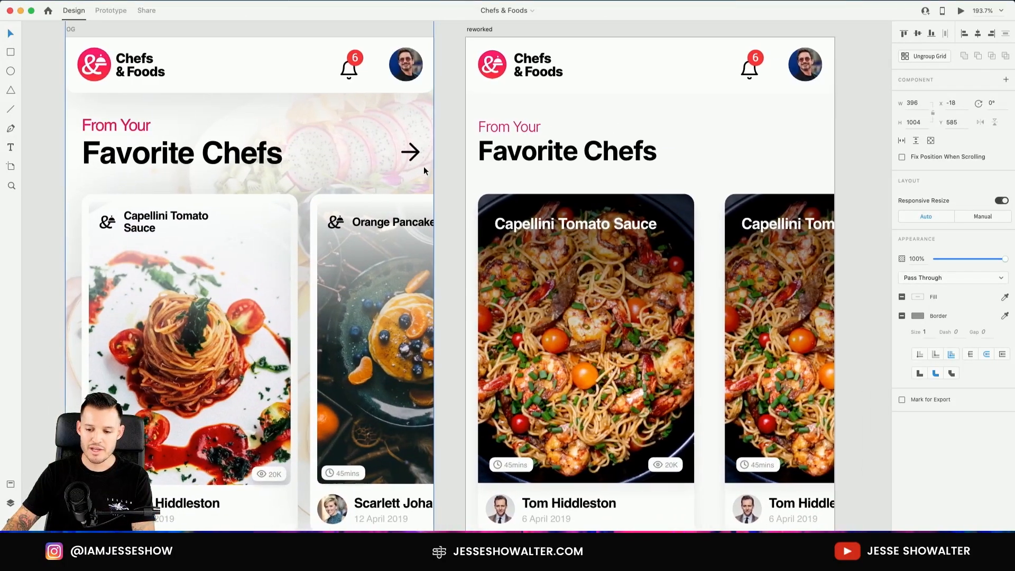
click(443, 162)
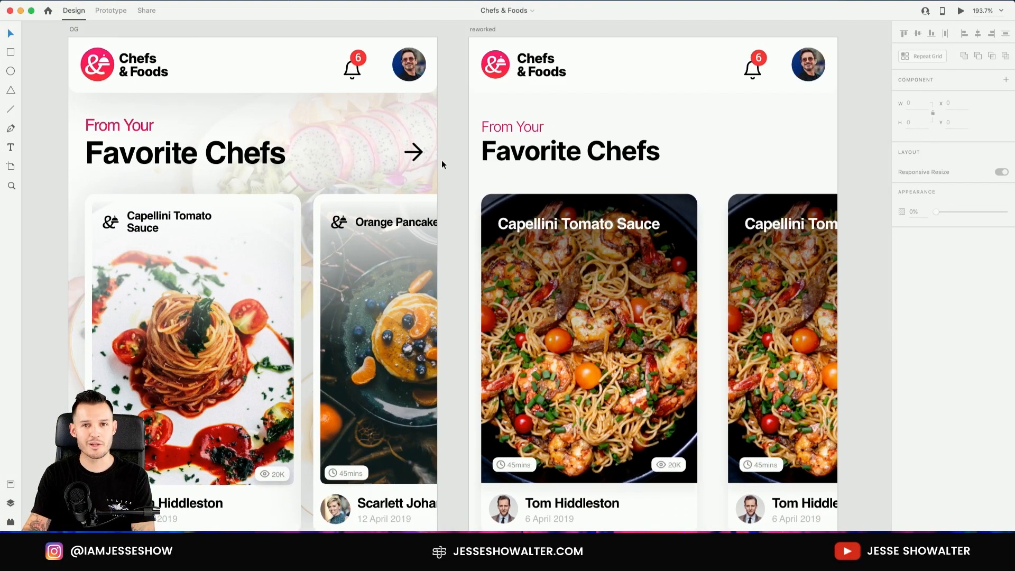